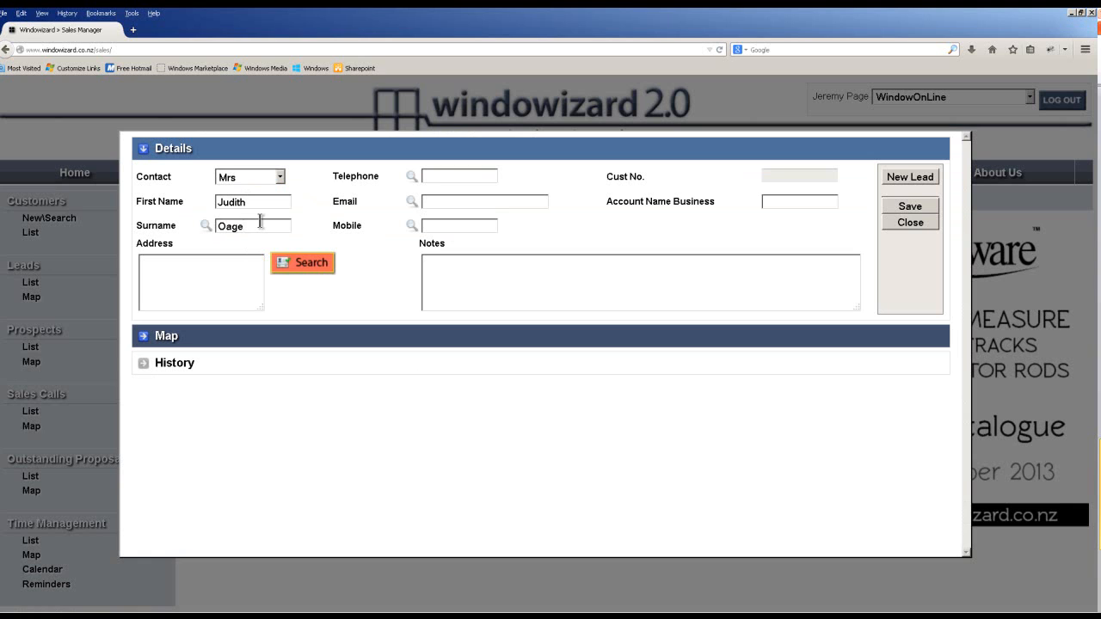
Enter the customer's surname and type her street address.
text(Page)
click(160, 275)
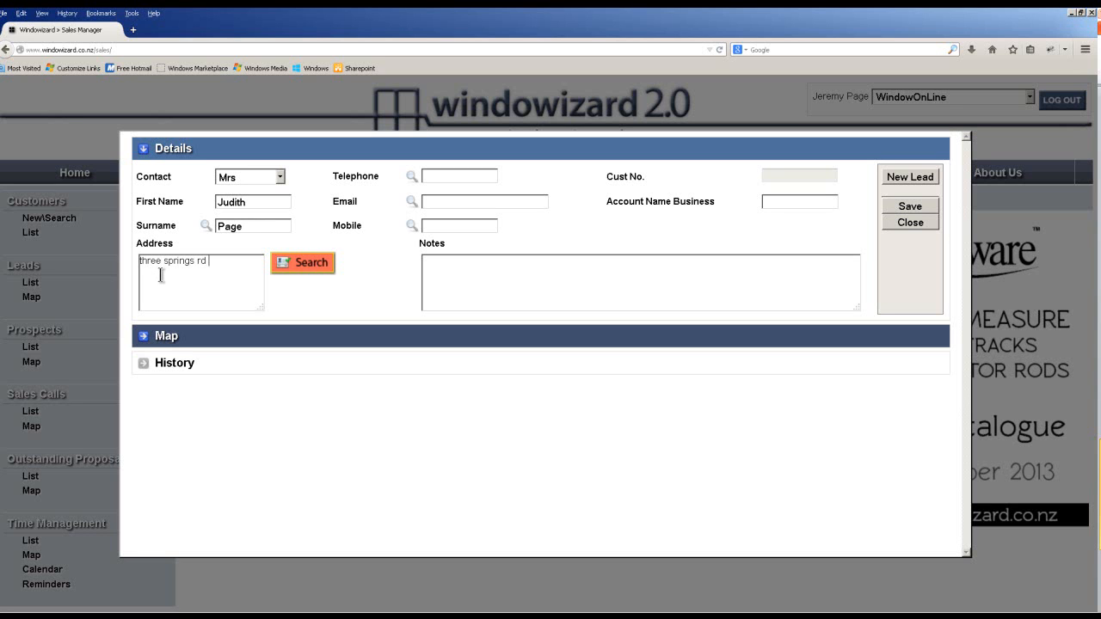
Validate the address, accept the suggested match, and display it on the map.
click(324, 265)
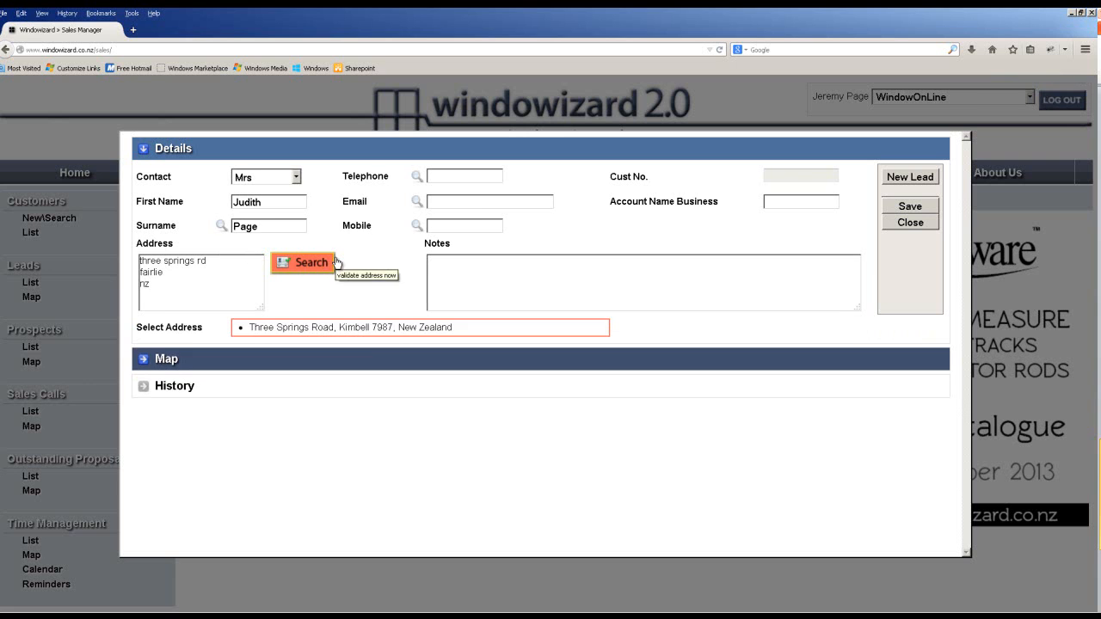
click(364, 329)
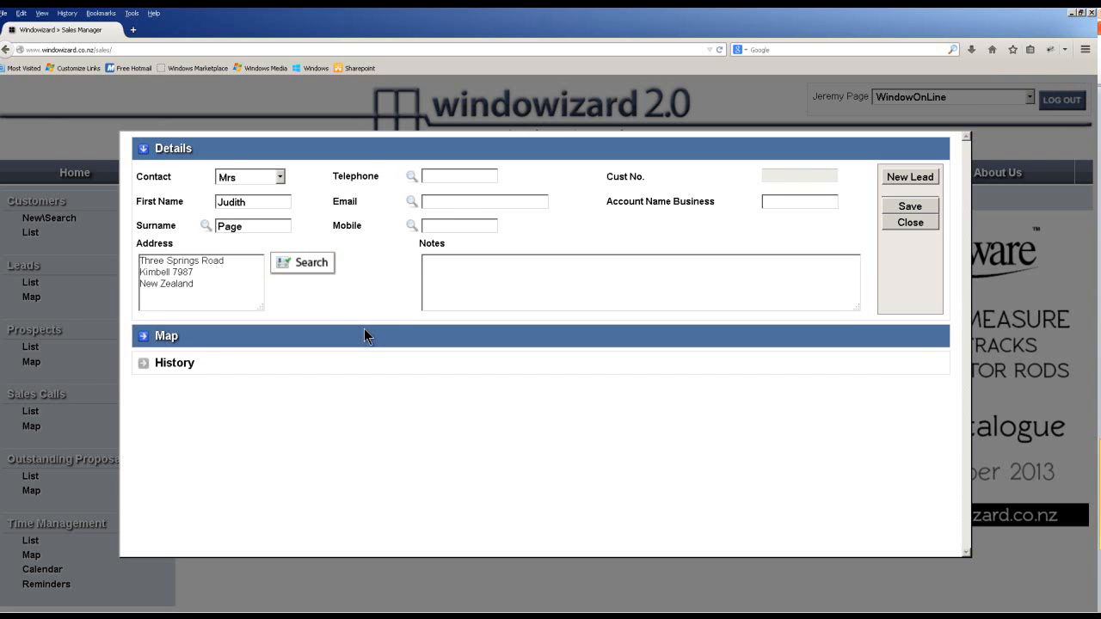
click(204, 337)
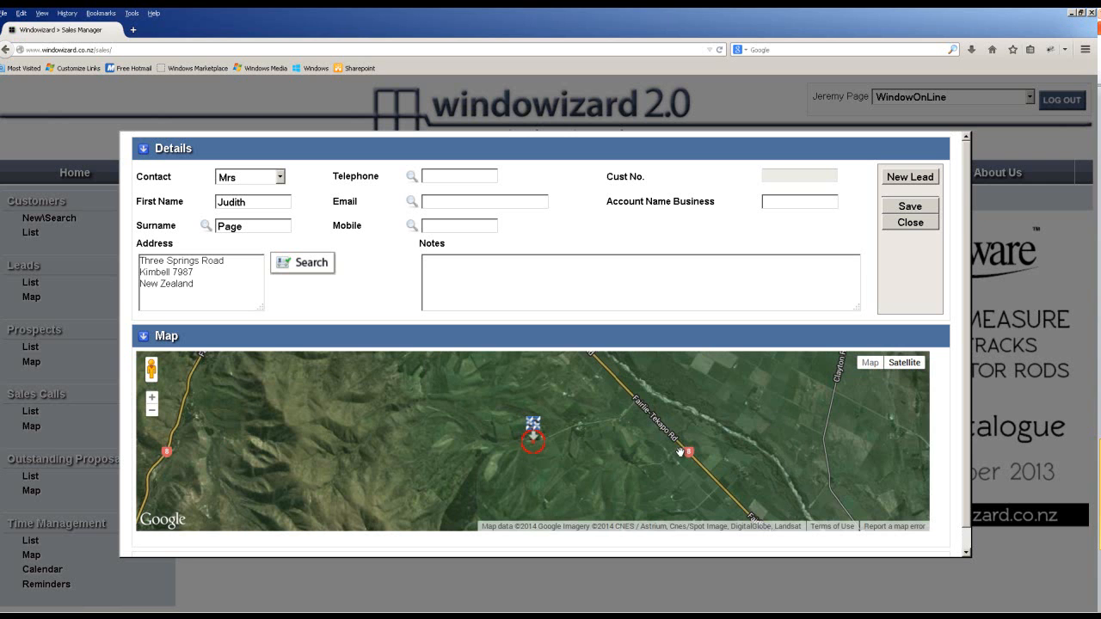
Check the mapped location in Google Maps, then close it and hide the map section.
click(542, 432)
scroll(566, 433, down, 2)
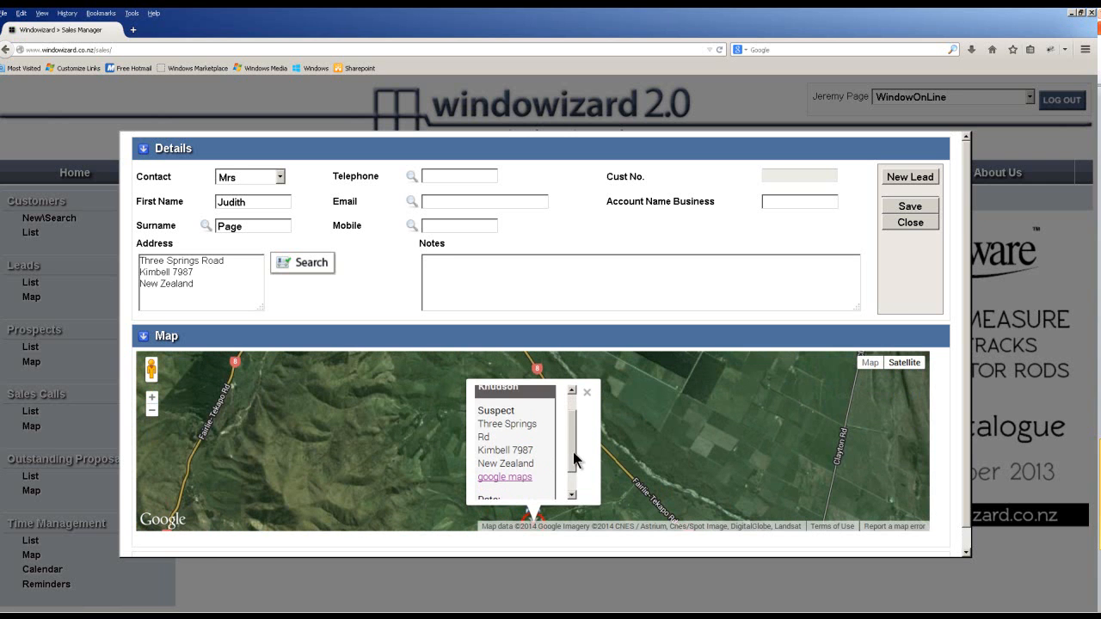
click(504, 482)
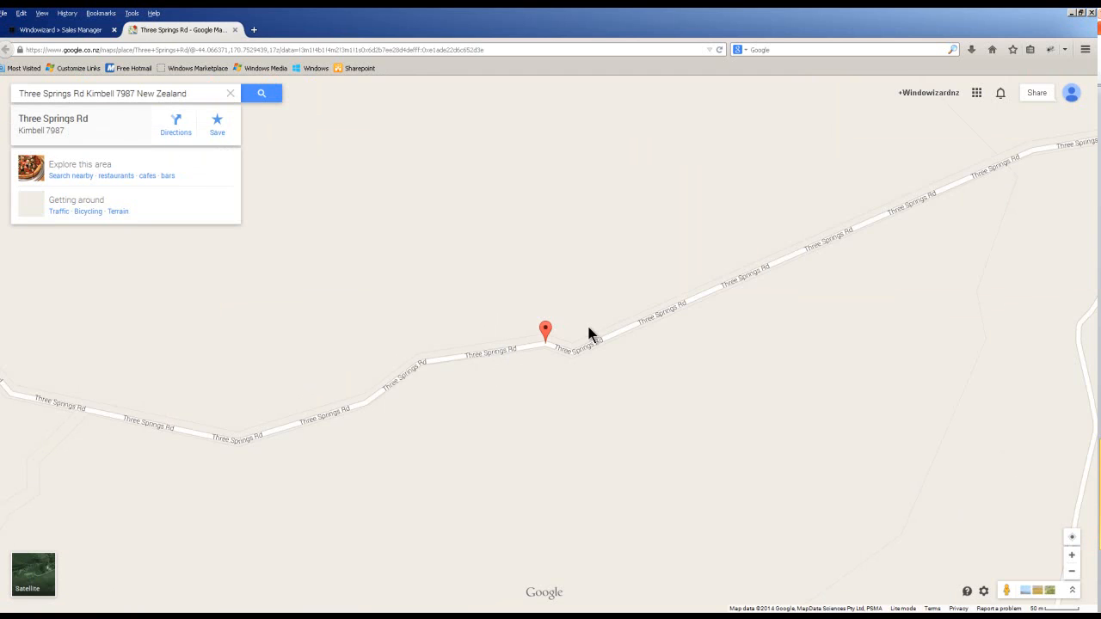
click(233, 32)
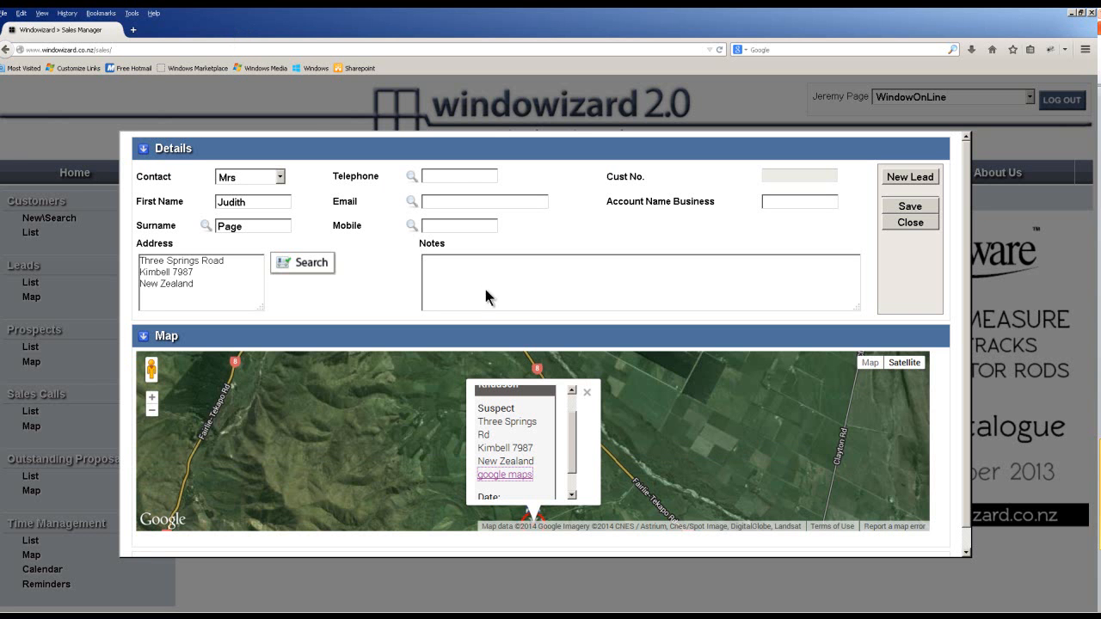
click(221, 340)
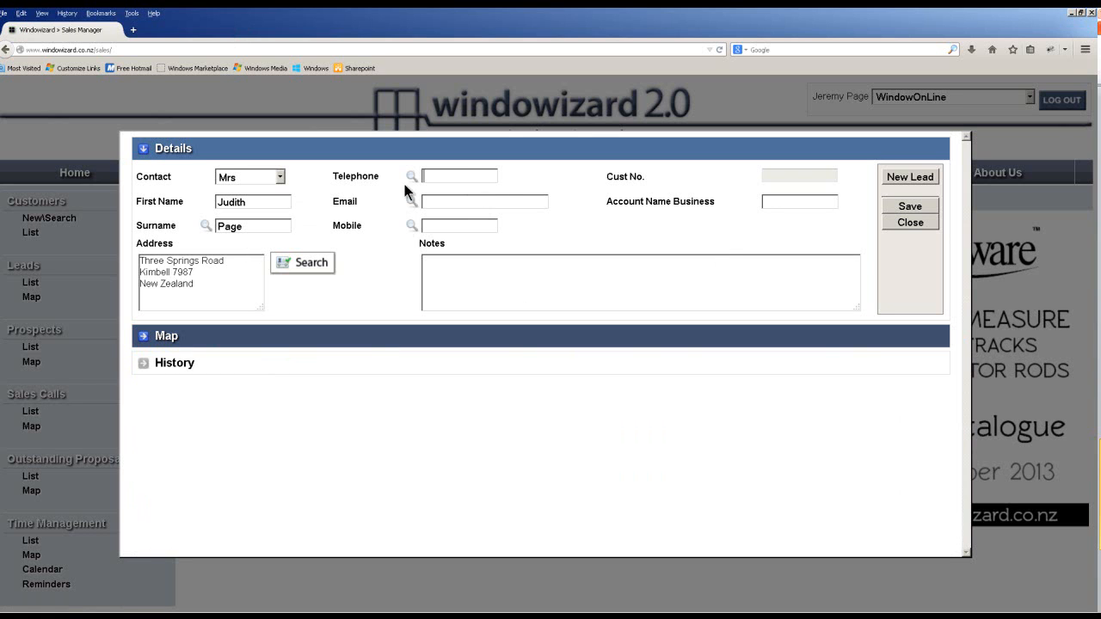
Add the customer's telephone number, save, mark her as a new customer, and create her lead.
click(903, 208)
click(905, 178)
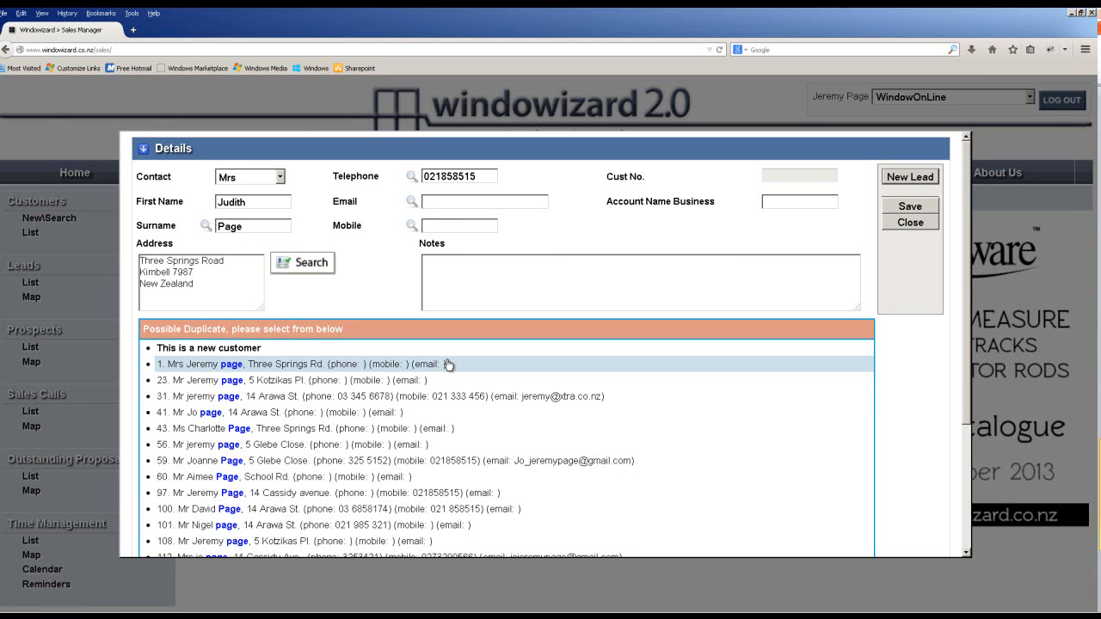
scroll(378, 456, down, 2)
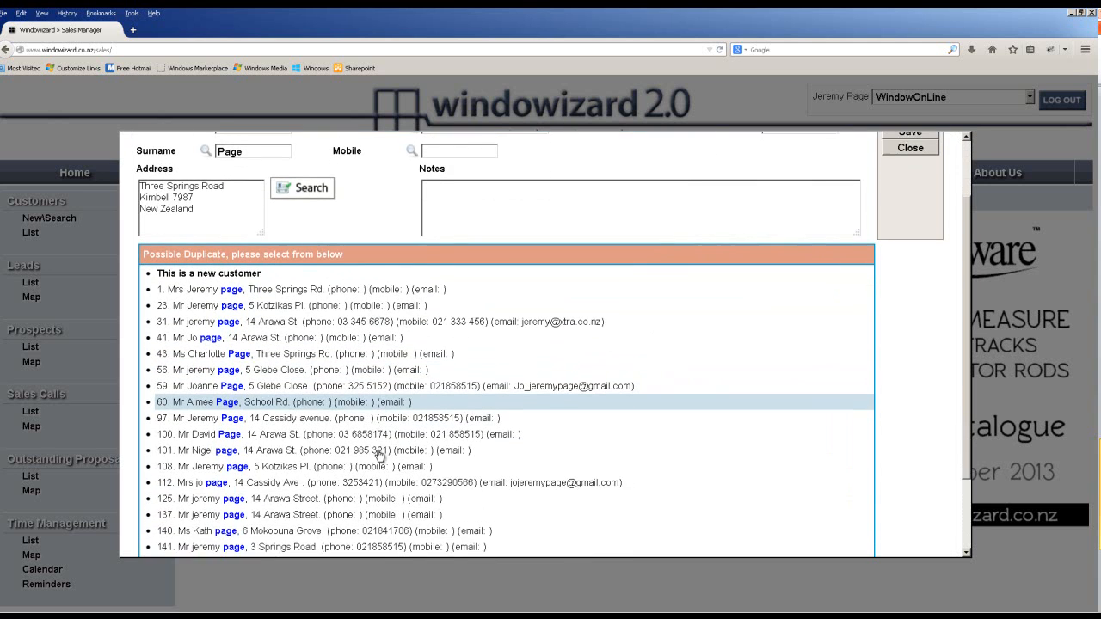
scroll(378, 456, up, 2)
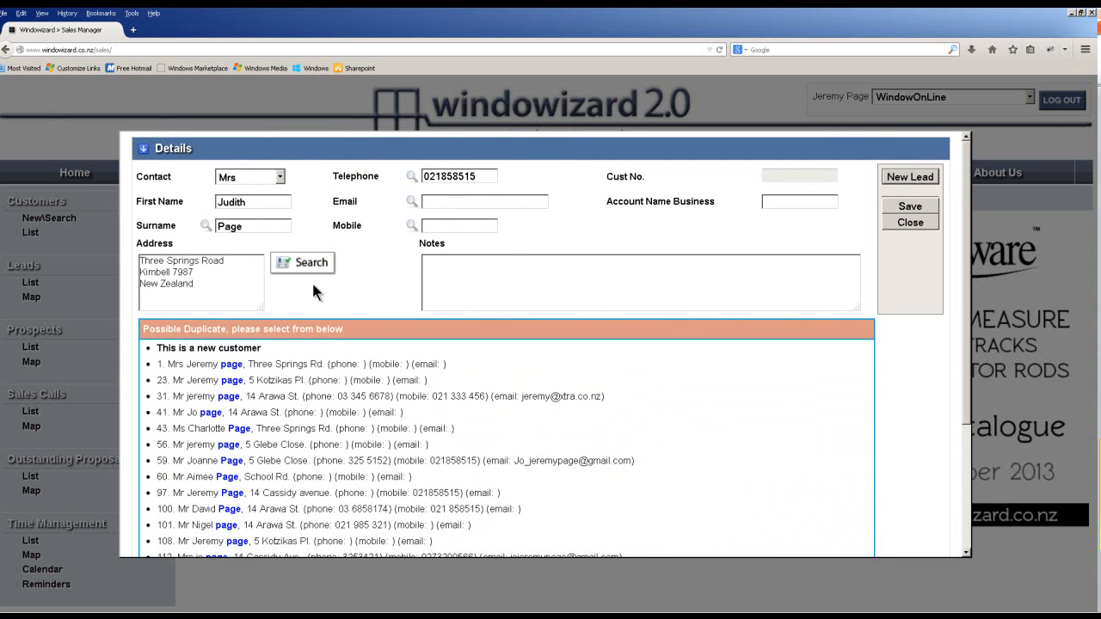
click(222, 351)
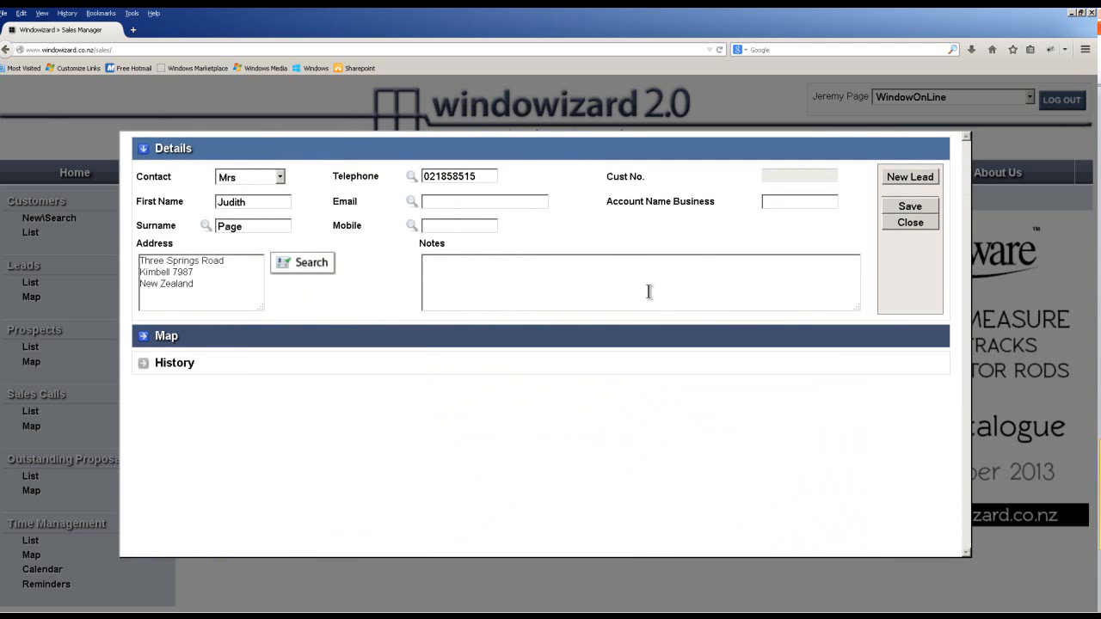
click(901, 176)
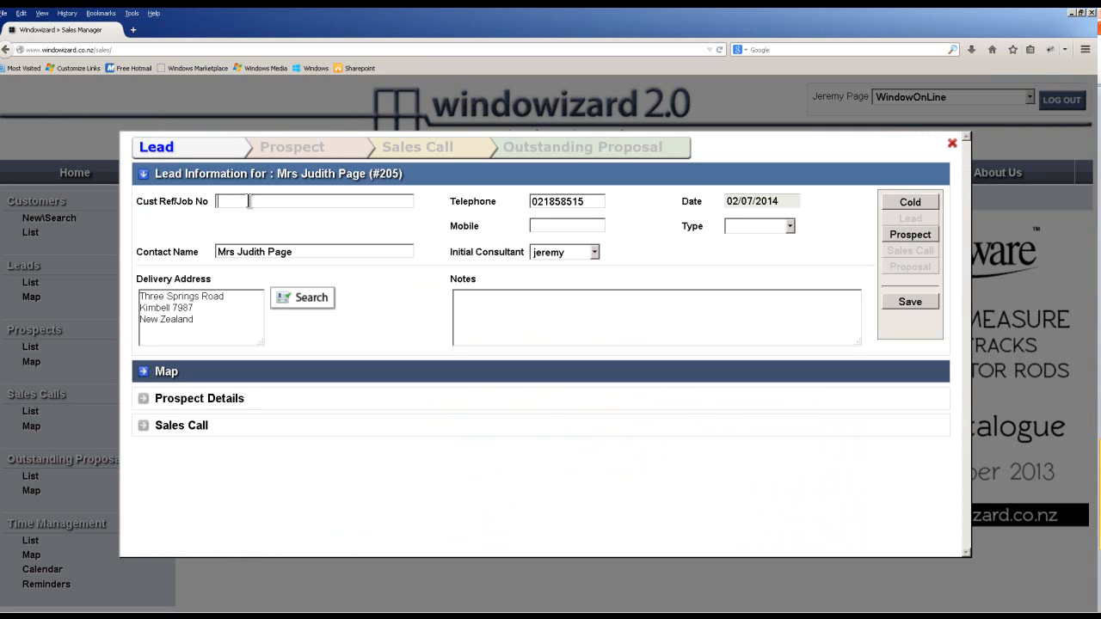
Give the lead job reference 'house update' and type Home Show, then make it a Prospect.
text(house update)
click(740, 229)
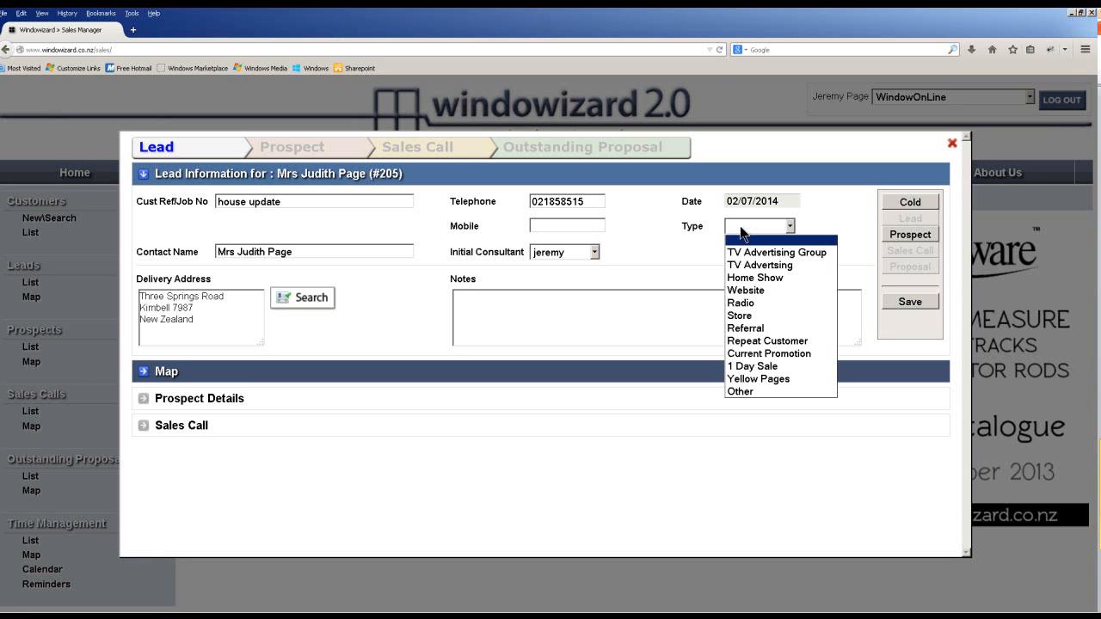
click(778, 278)
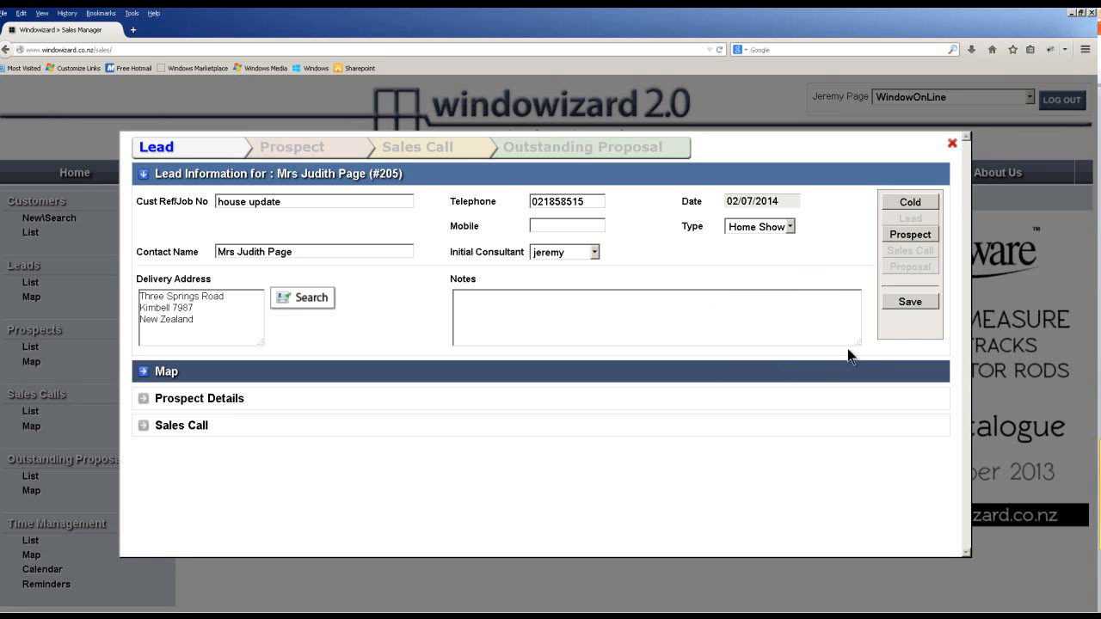
click(696, 330)
click(923, 239)
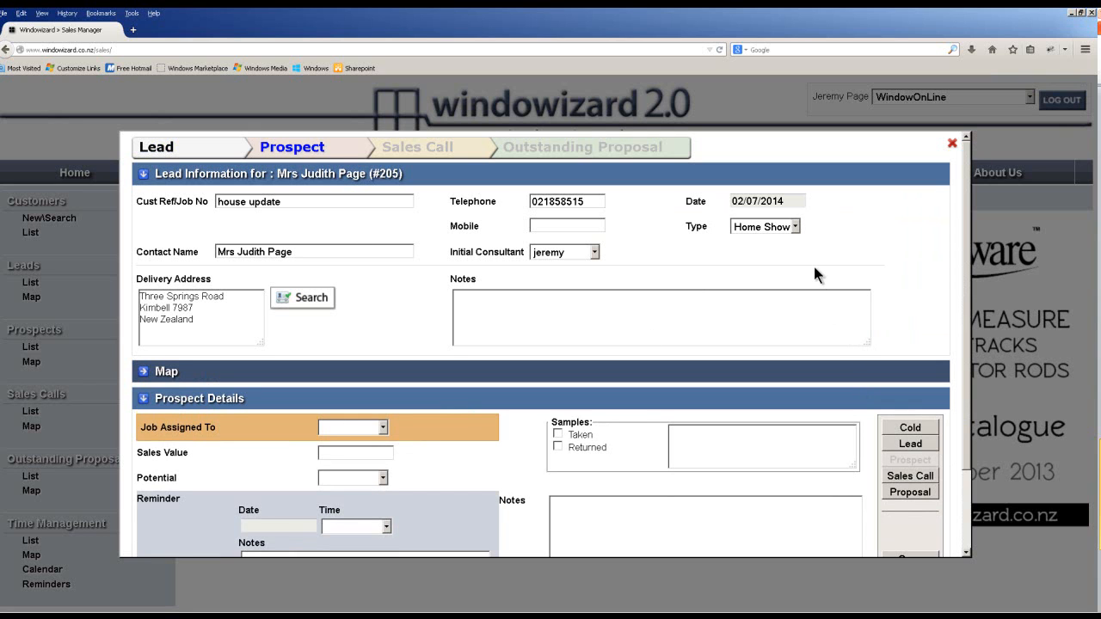
Assign the job to a consultant and change the initial consultant.
click(379, 430)
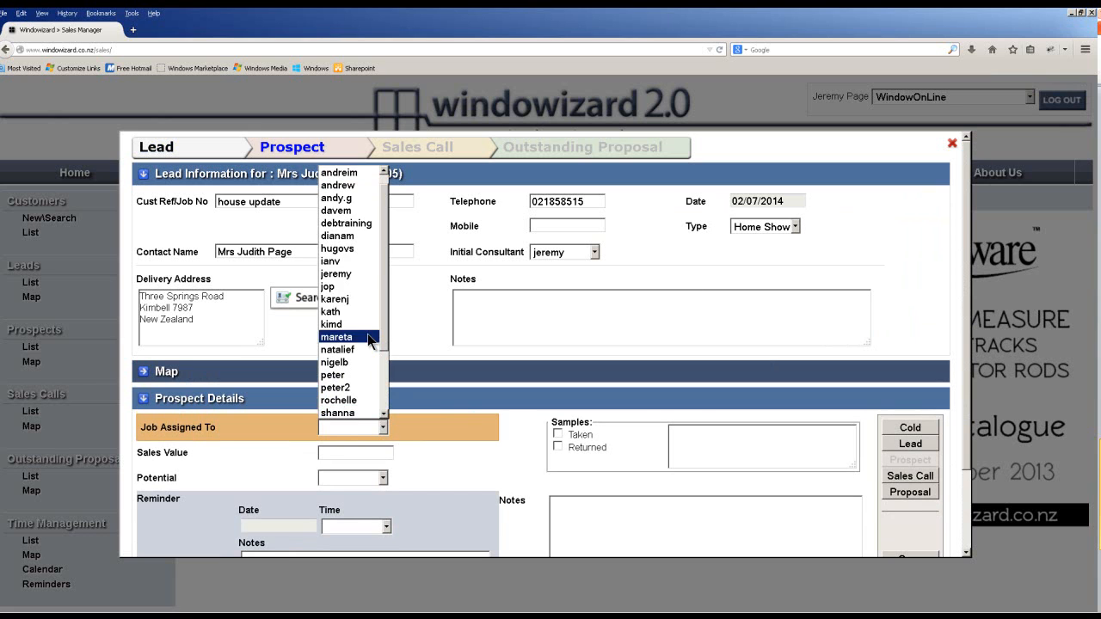
click(365, 274)
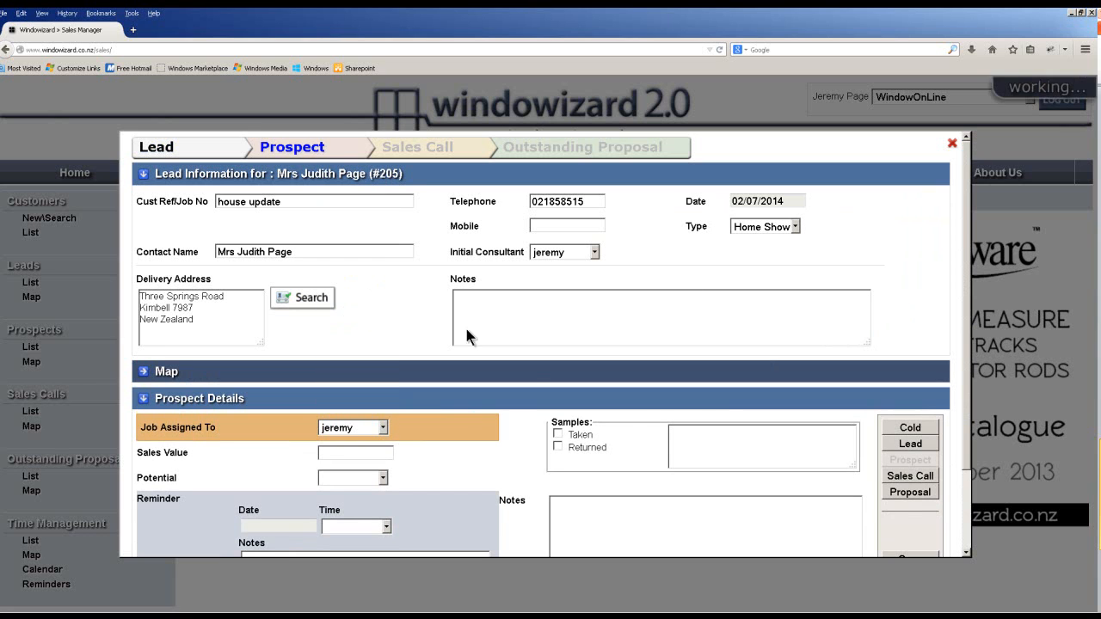
click(593, 254)
click(568, 269)
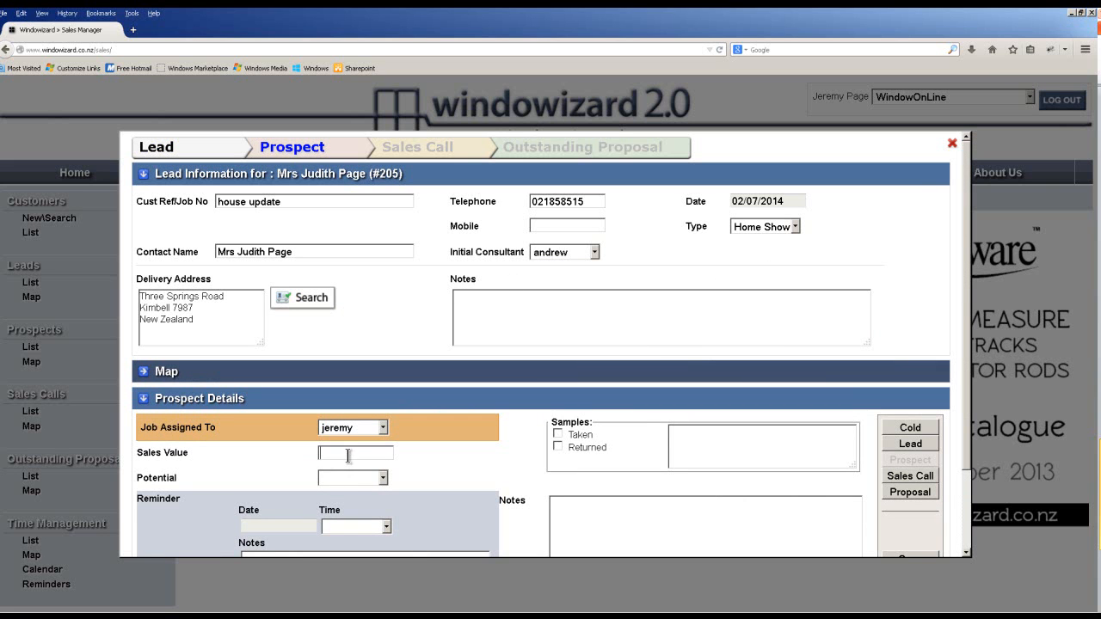
Enter a sales value of 5000 and rate the potential as Hot.
scroll(346, 461, down, 2)
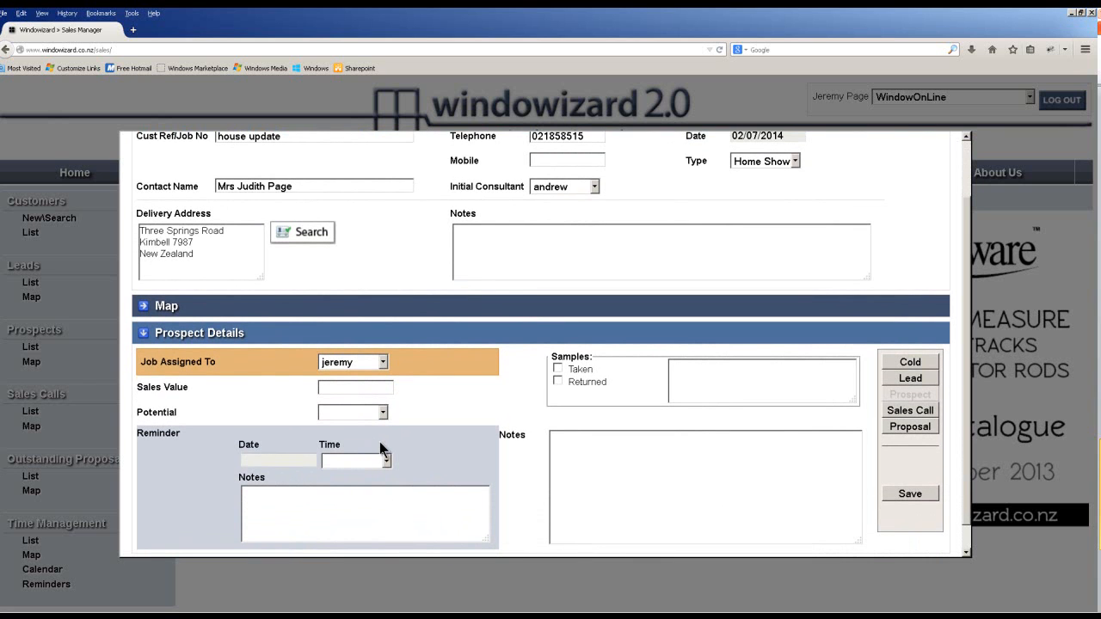
text(5000)
click(381, 413)
click(348, 439)
Record that a Fabric Swatch sample was taken.
click(445, 514)
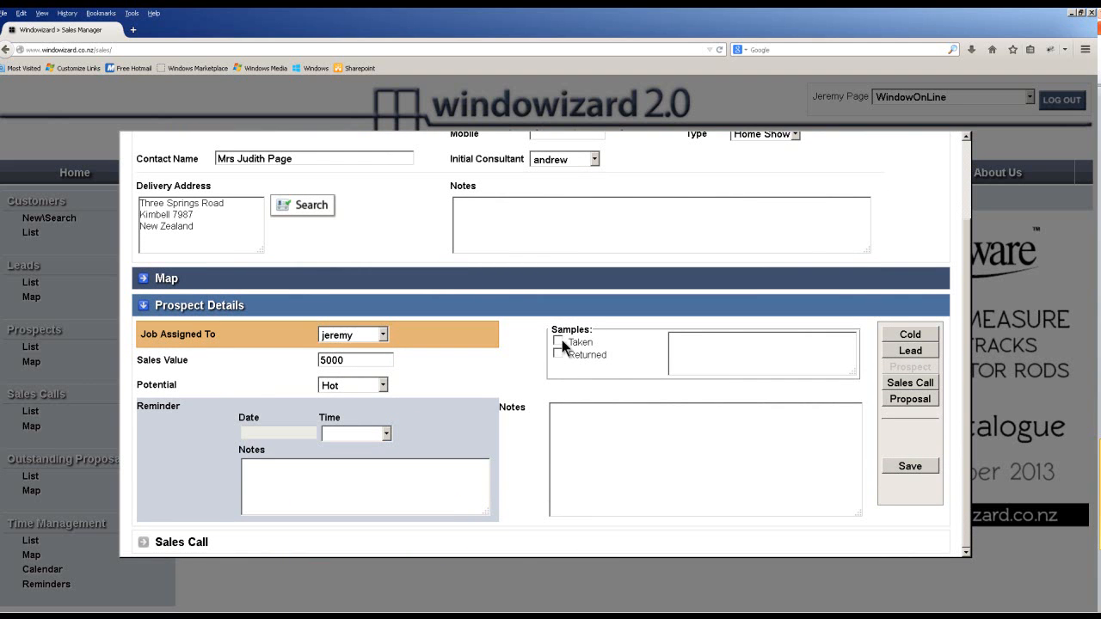
click(557, 341)
click(730, 349)
text(Fabric Swatch)
Set a reminder for 01/08/2014 at 9:00 a.m. with the note 'Re swatch taken'.
click(301, 432)
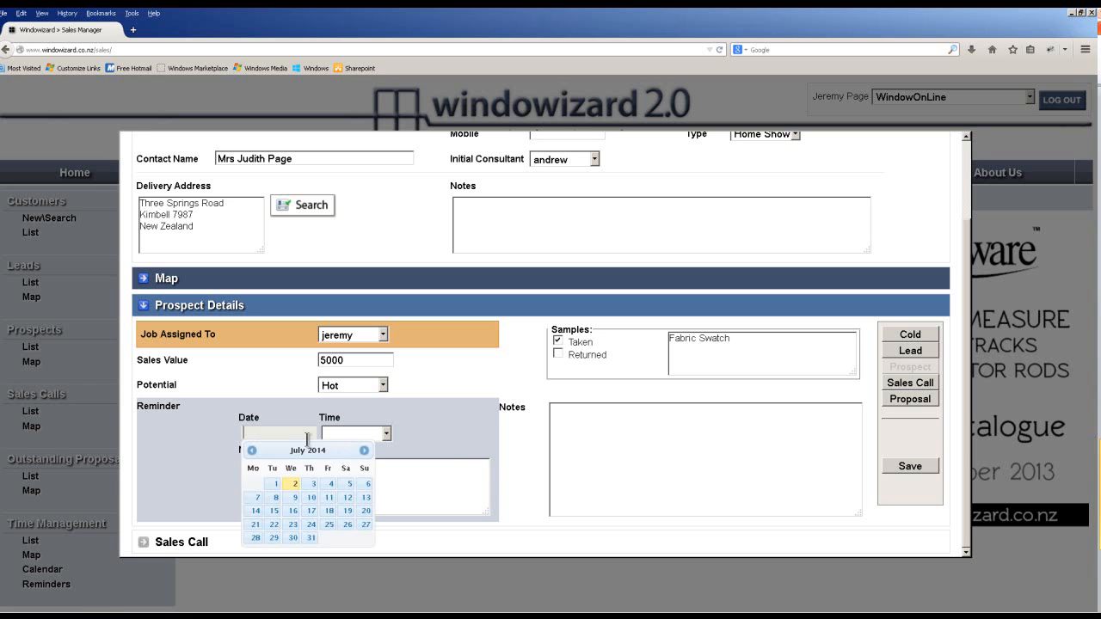
click(314, 484)
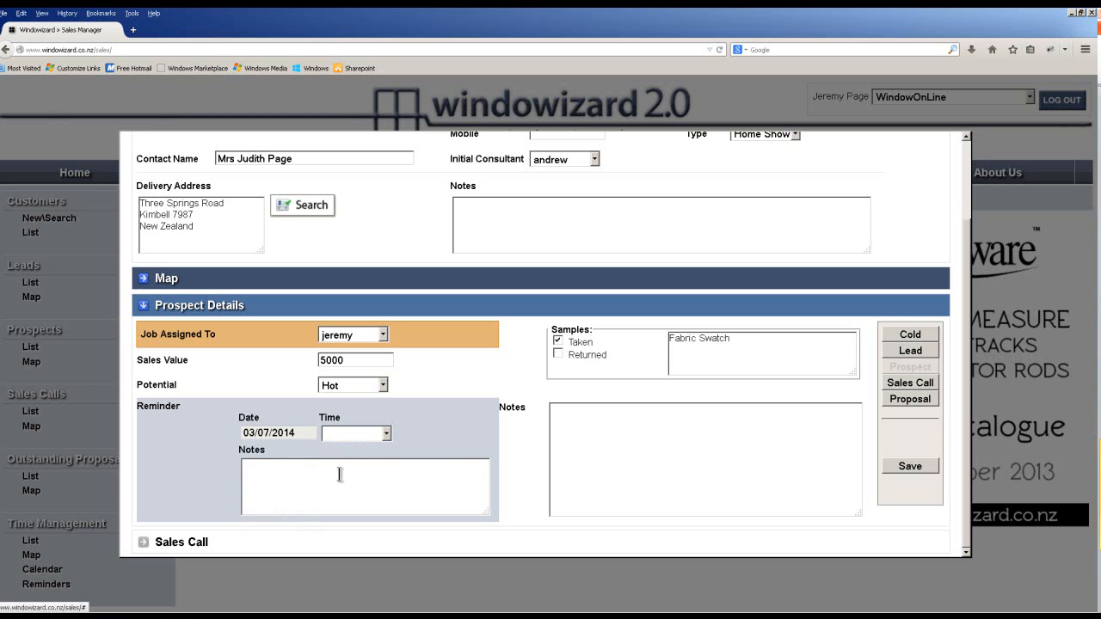
click(297, 440)
click(363, 451)
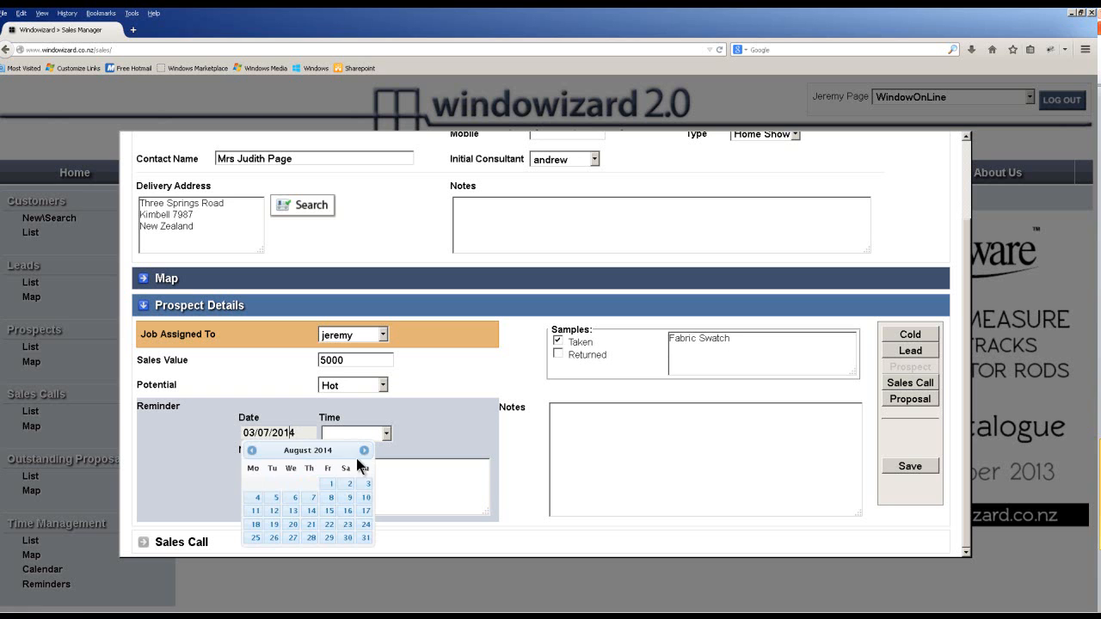
click(330, 484)
click(362, 471)
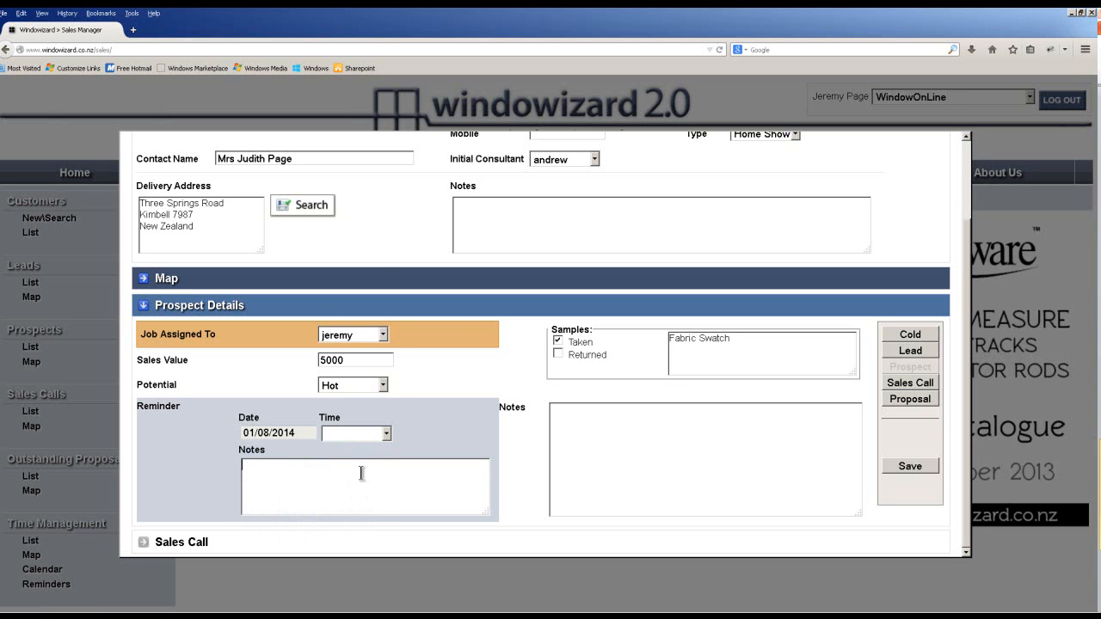
click(389, 436)
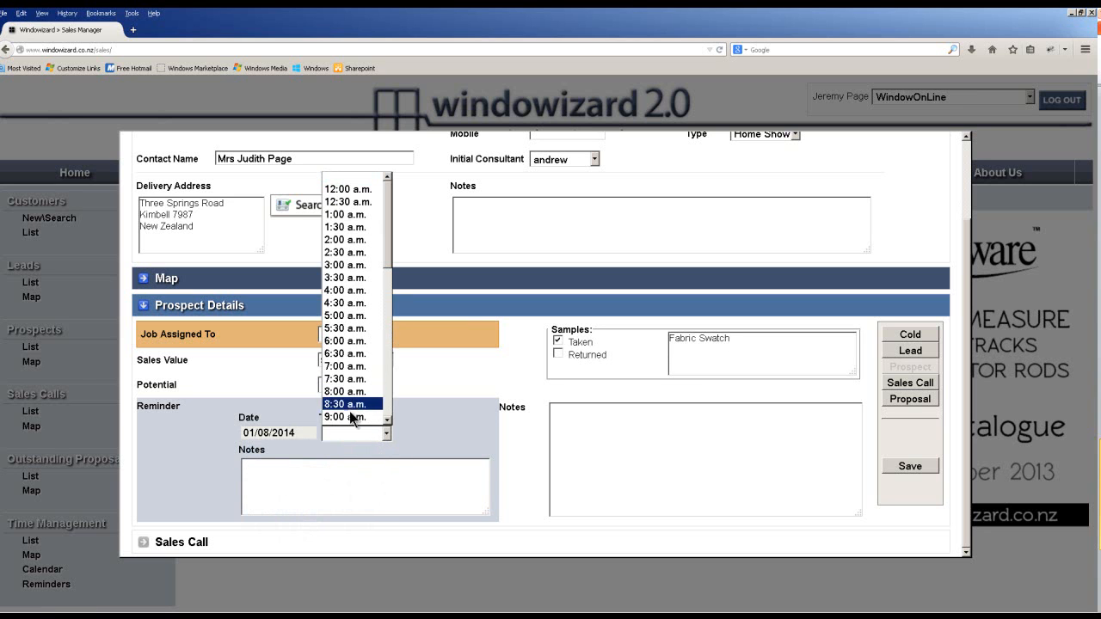
click(351, 420)
click(306, 468)
text(Re)
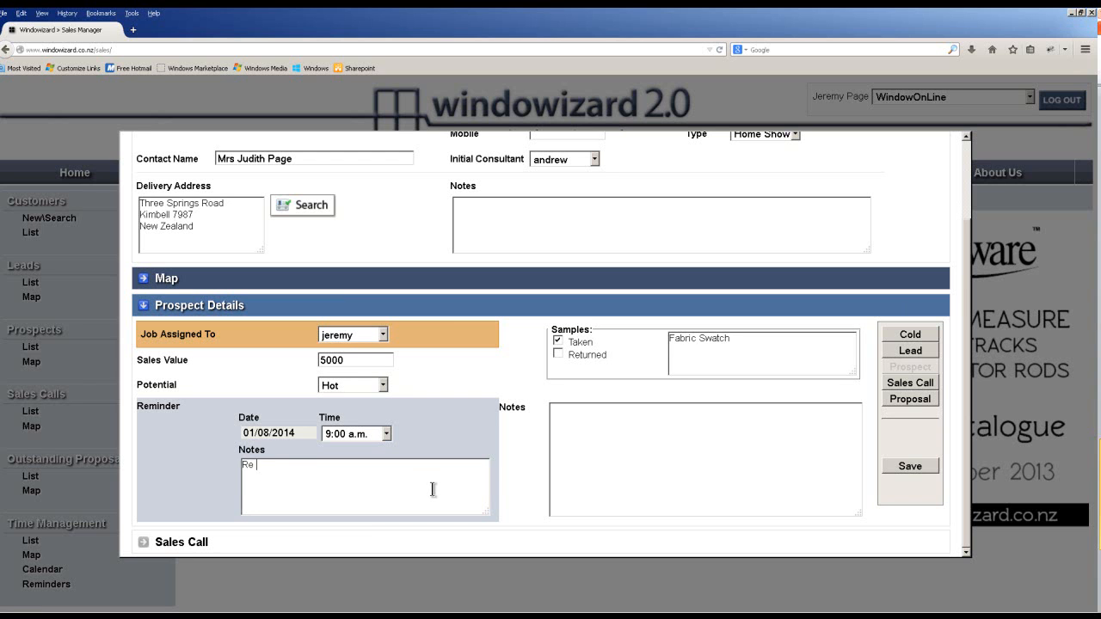
text( swatch taken)
Advance the prospect to Sales Call and book a call on 13 August at 1pm.
click(591, 442)
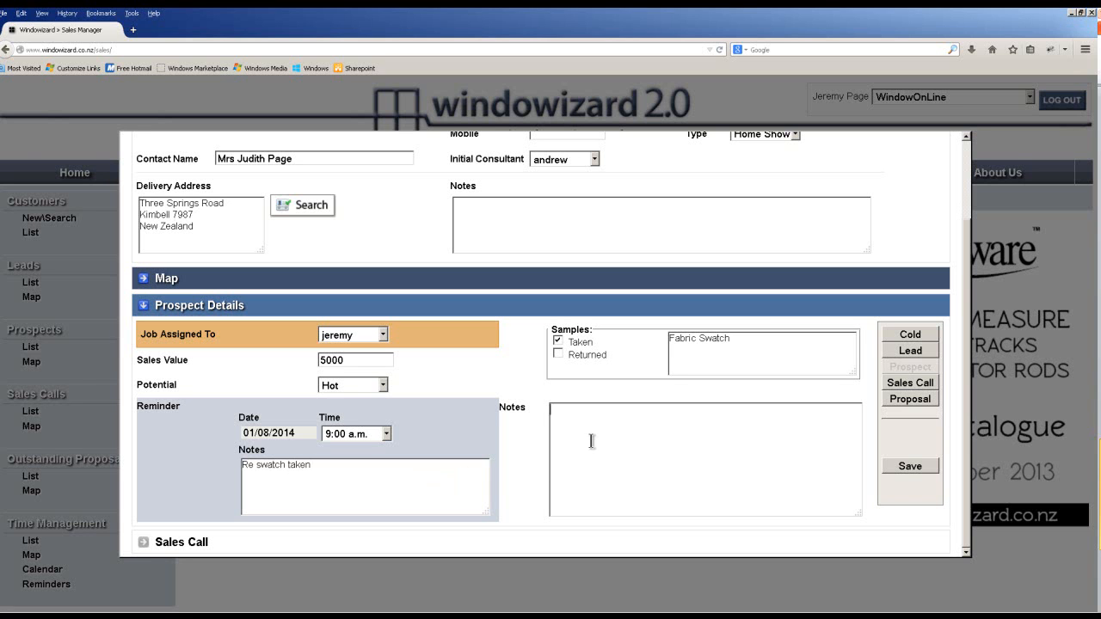
click(903, 383)
scroll(690, 440, down, 5)
scroll(699, 481, down, 2)
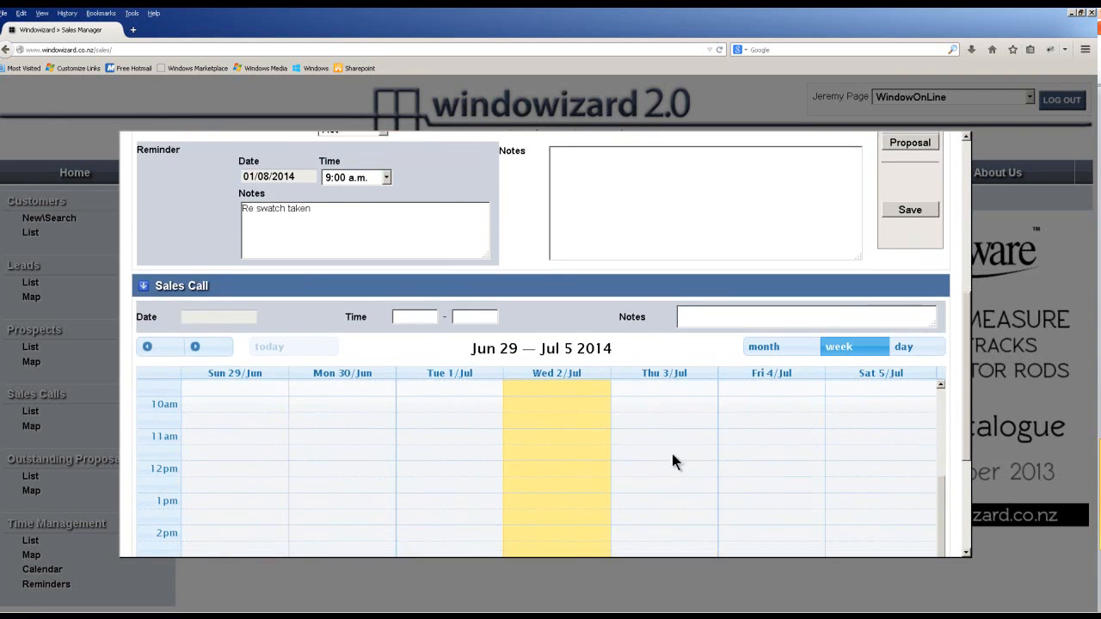
click(196, 320)
click(196, 319)
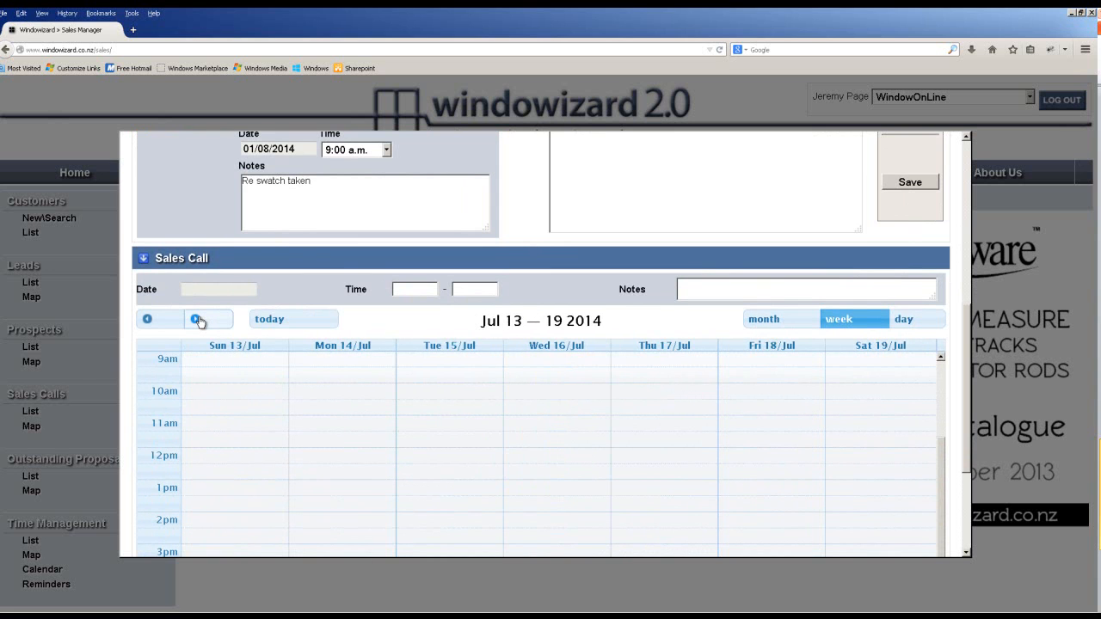
click(197, 319)
click(196, 319)
click(197, 319)
click(197, 319)
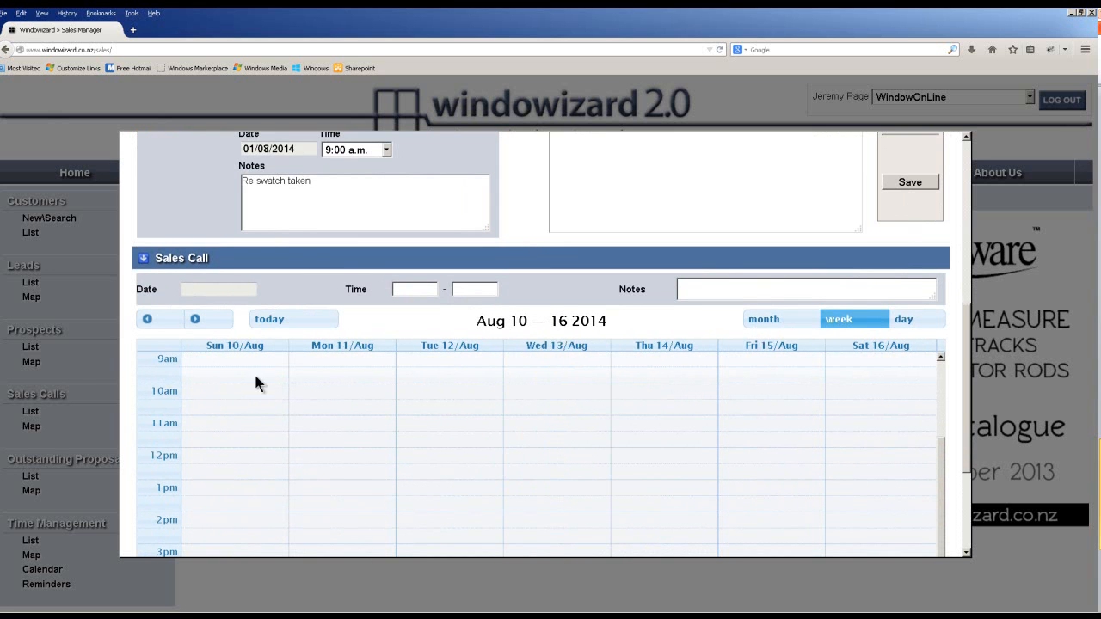
scroll(410, 494, down, 1)
click(585, 486)
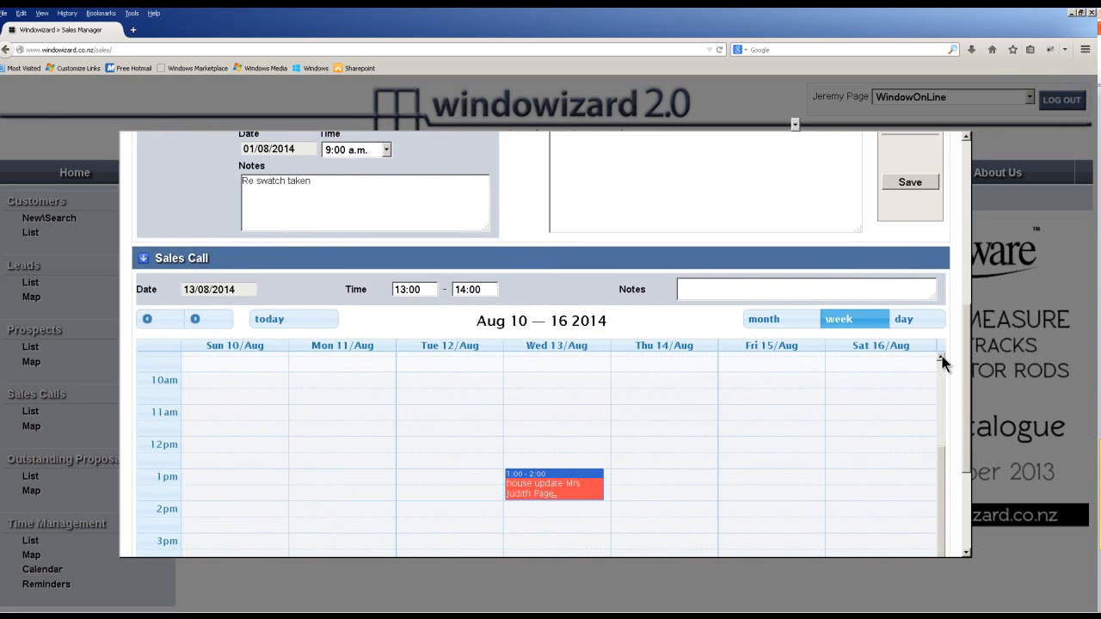
Return to Prospect Details and convert the prospect into a proposal.
drag(965, 416, 965, 454)
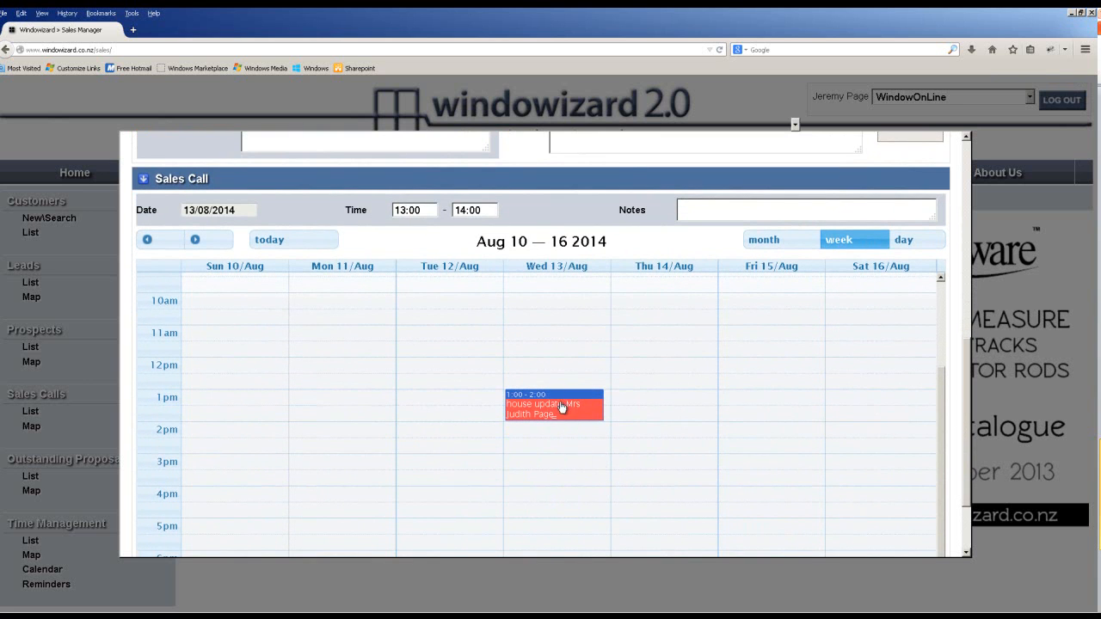
drag(966, 398, 968, 287)
click(914, 295)
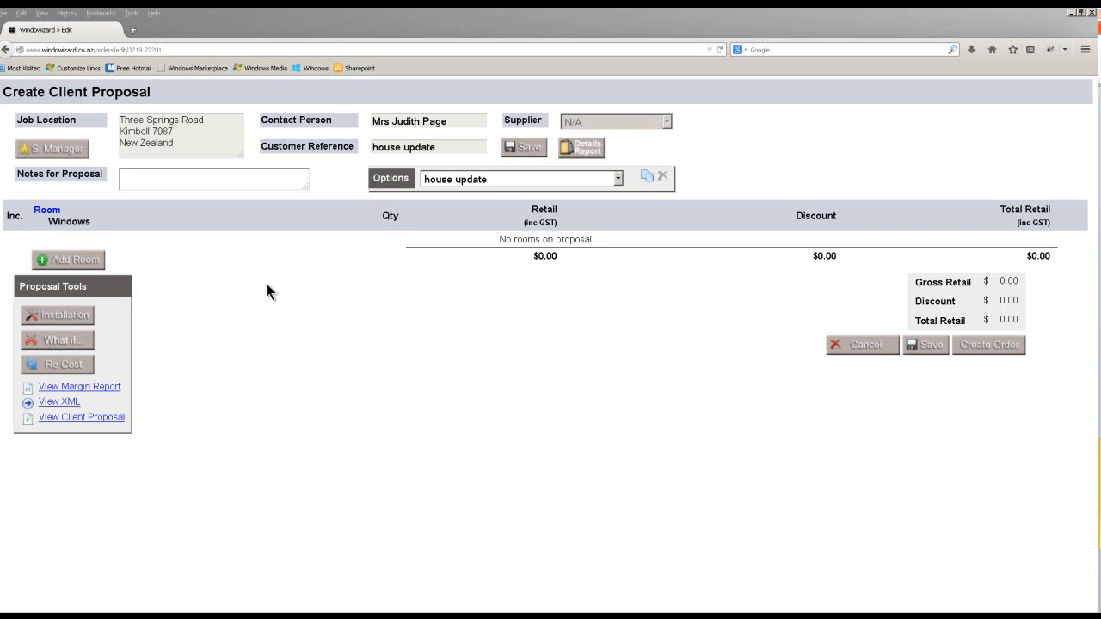
Add a room named 'bedroom' to the proposal.
click(76, 262)
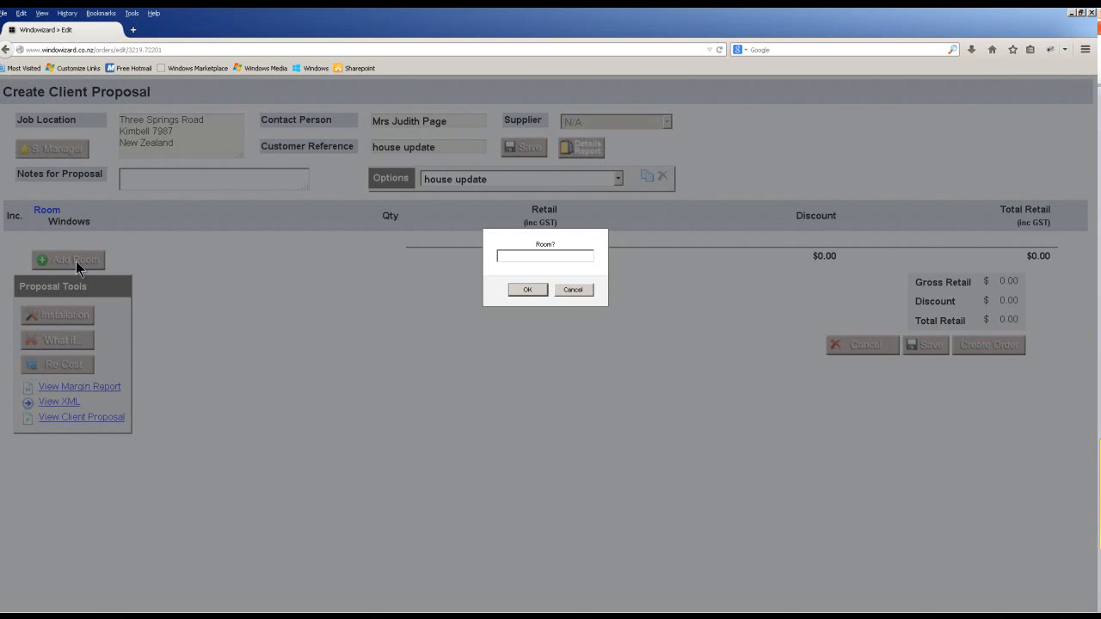
text(bedroom)
click(540, 289)
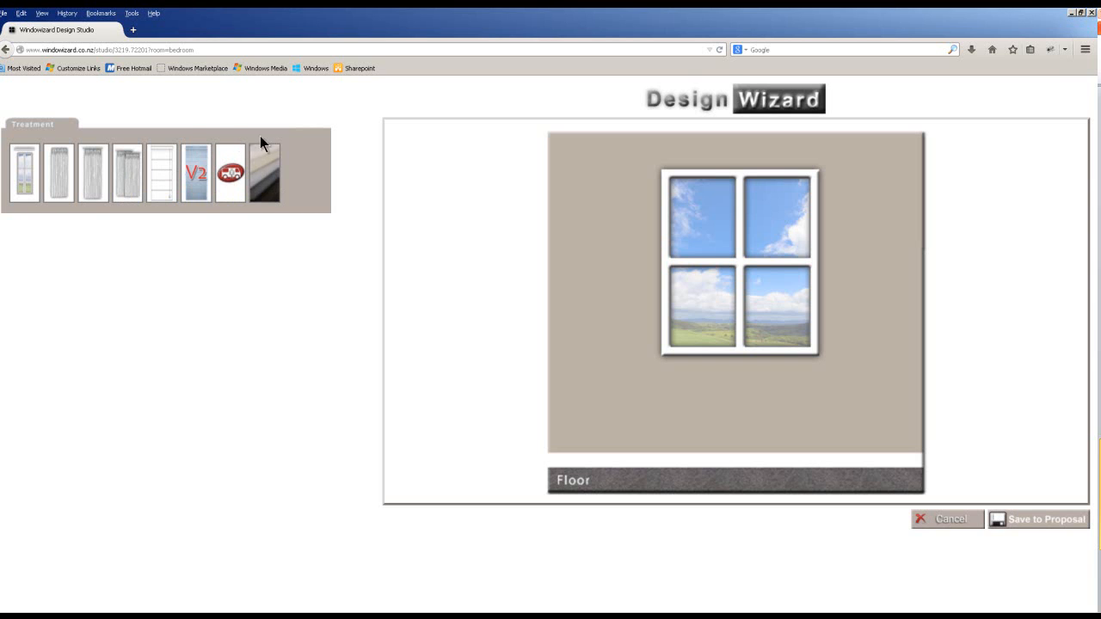
Choose Curtain and Track, right-hand corner style named 'left', walls 1250 and 1000 mm.
click(94, 175)
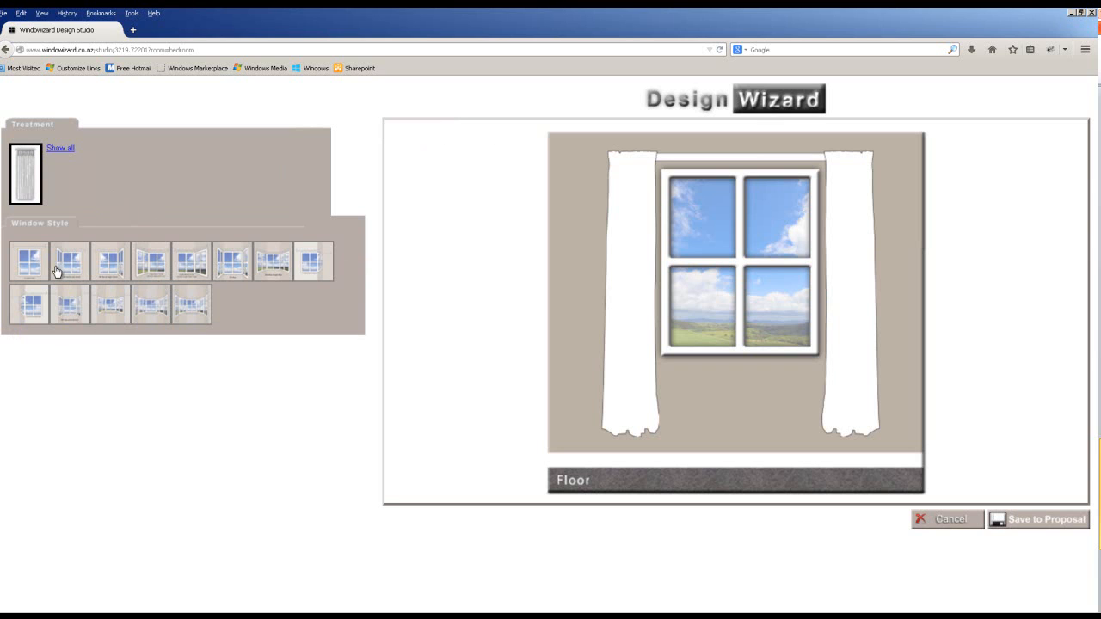
click(109, 264)
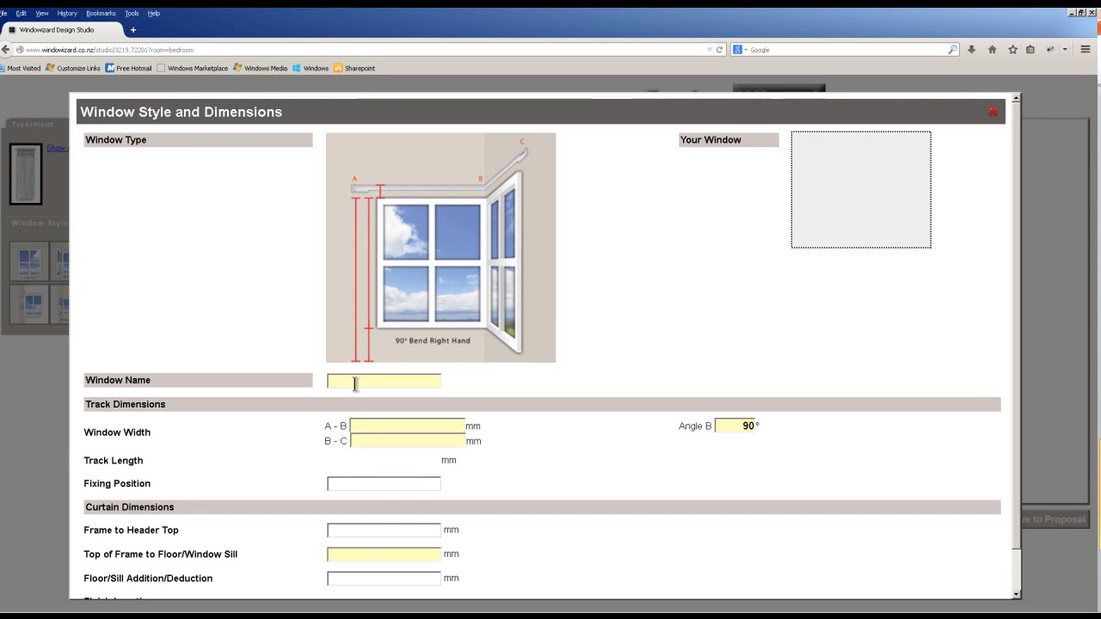
text(left)
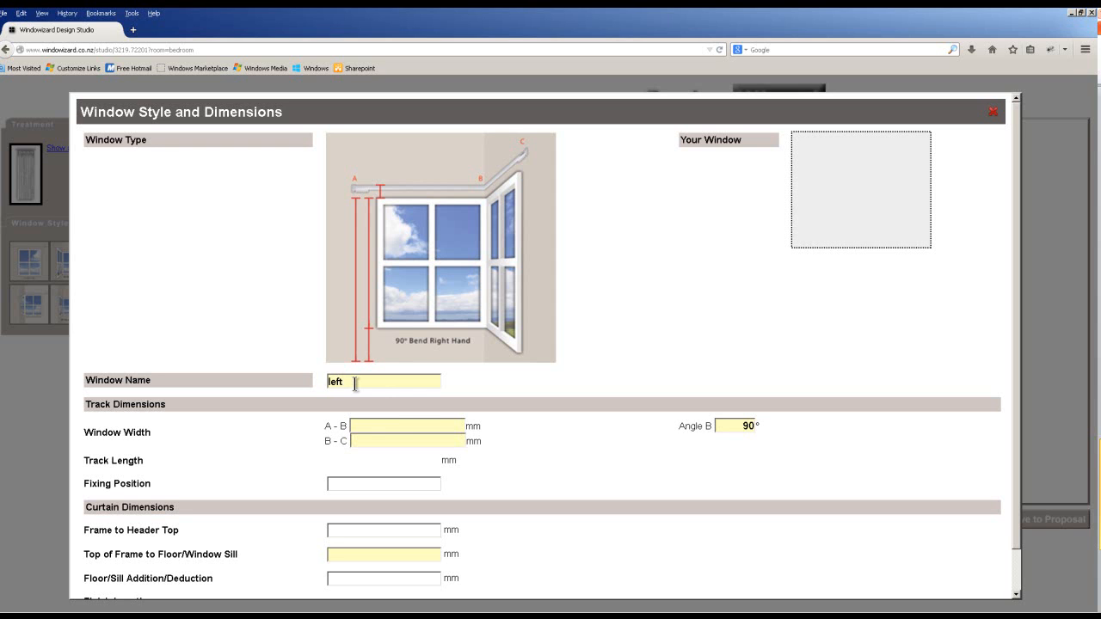
click(399, 428)
text(1250)
click(402, 443)
text(1000)
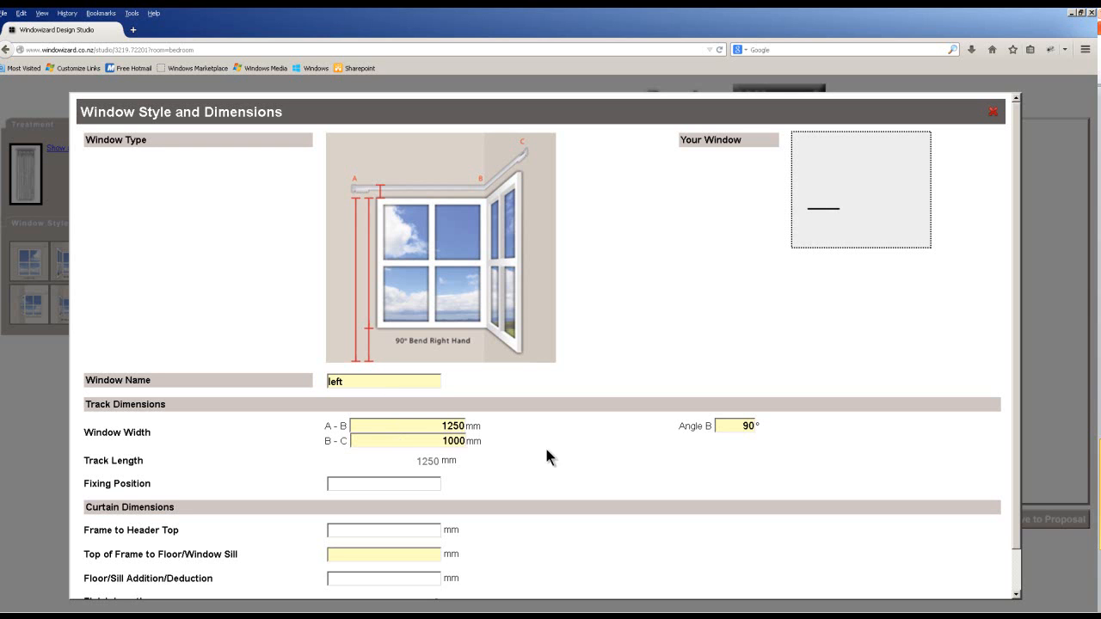
click(717, 427)
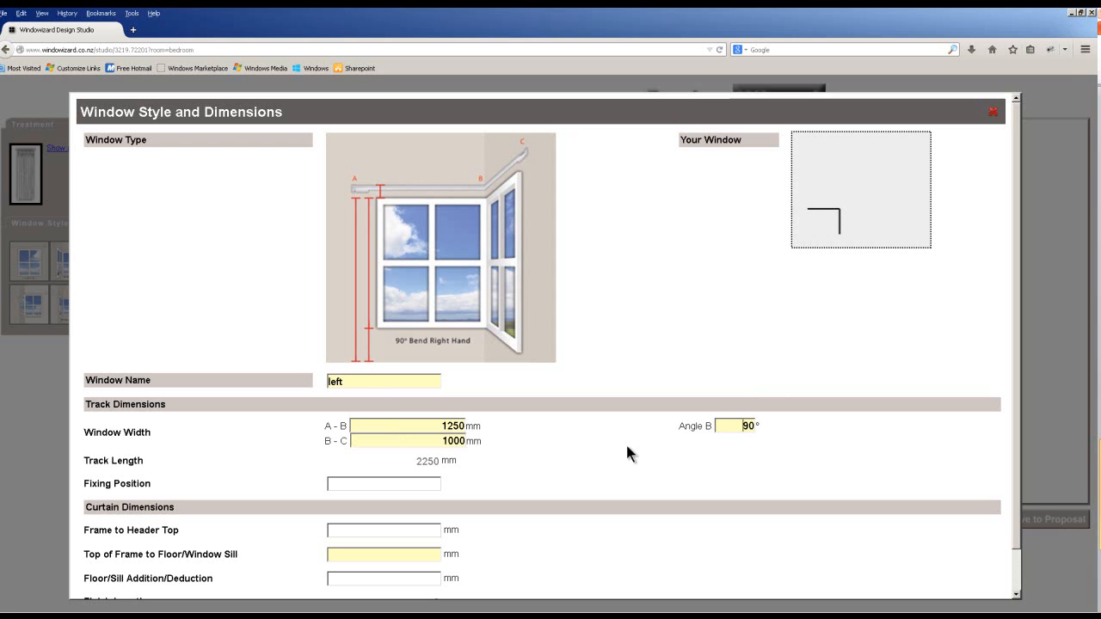
Set the corner angle to 90°, after briefly trying 85°.
double_click(750, 426)
text(85)
key(Tab)
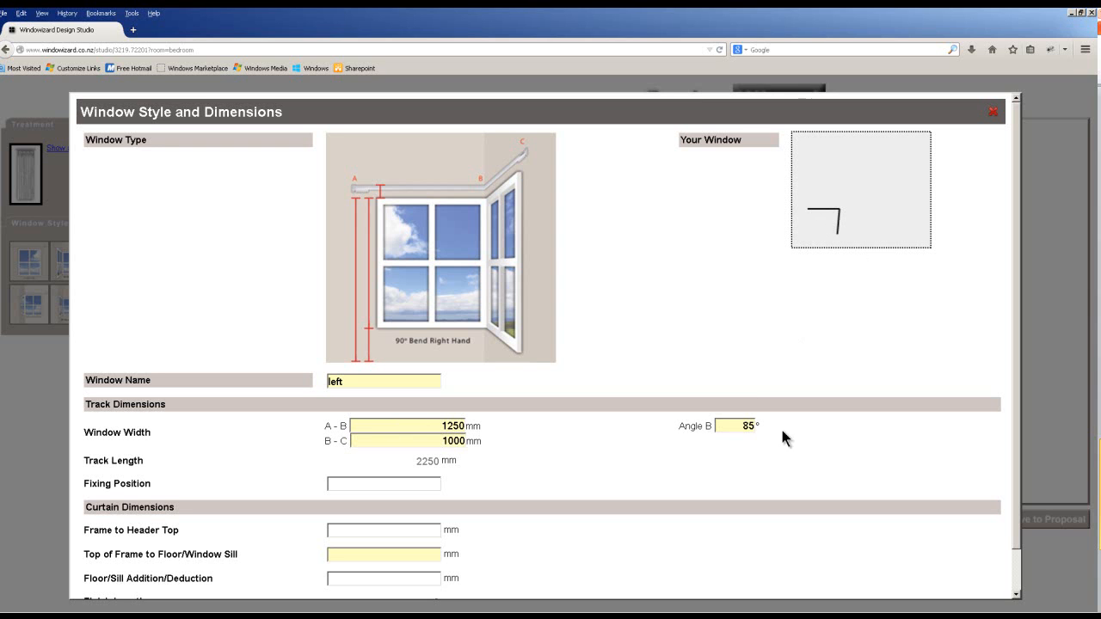
double_click(750, 423)
text(90)
click(386, 487)
Enter the 1200 mm and 100 mm fixing measurements and save the window dimensions.
scroll(386, 486, down, 1)
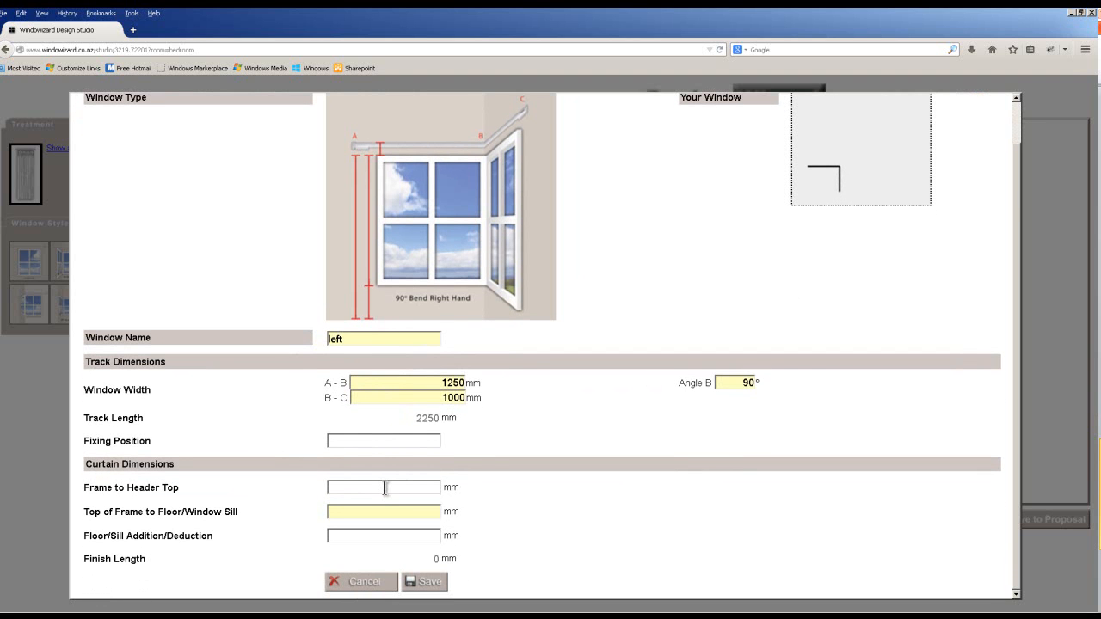
text(100)
text( above)
text(1200)
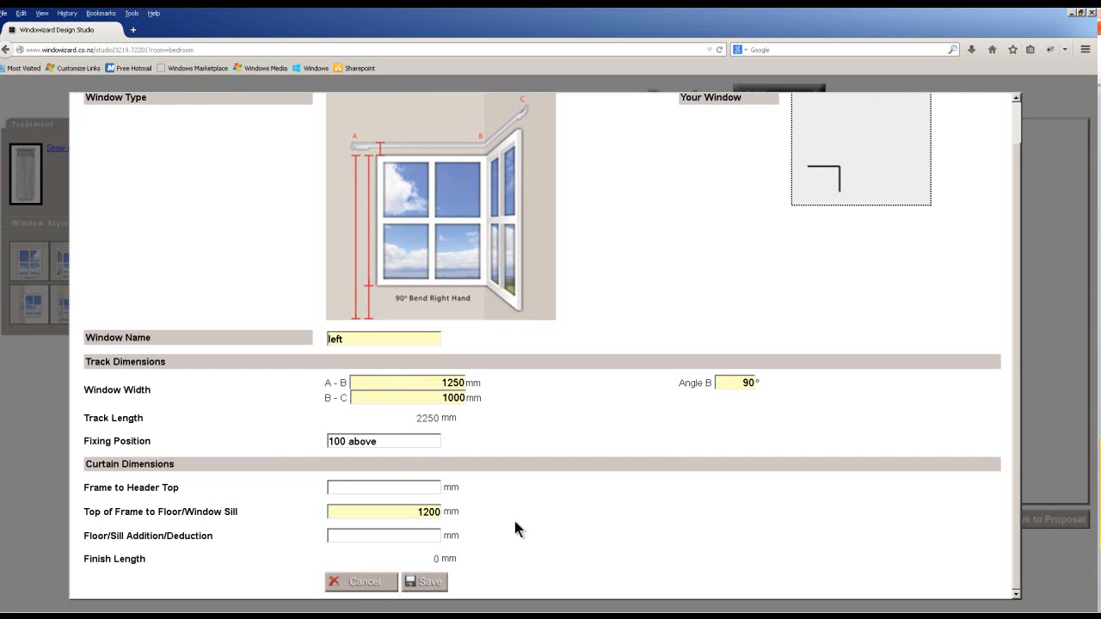
click(424, 491)
text(100)
click(429, 539)
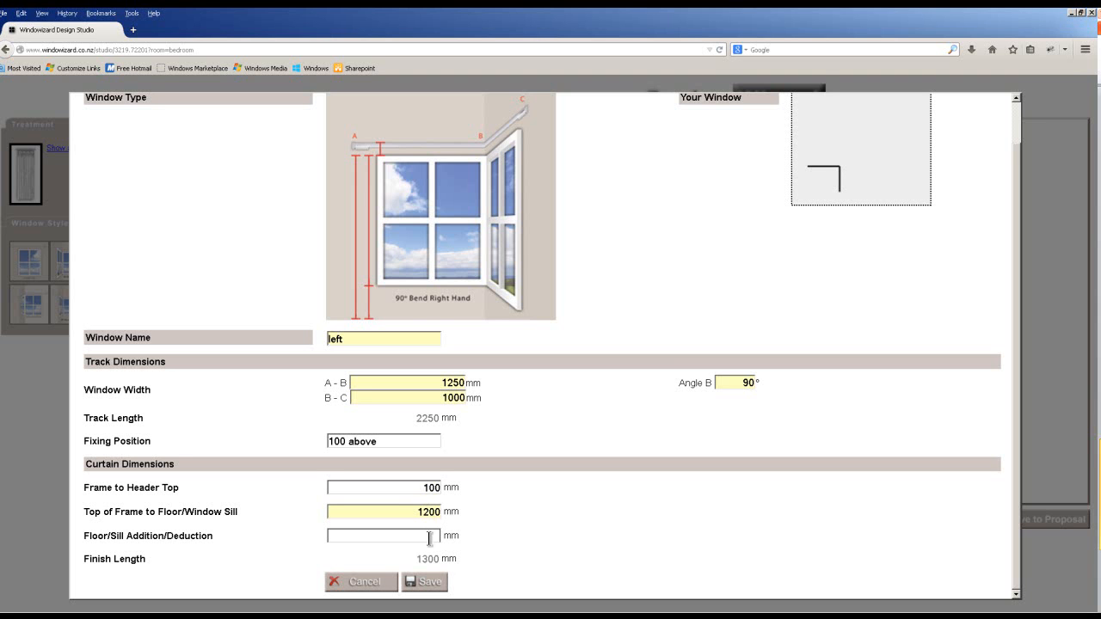
click(430, 582)
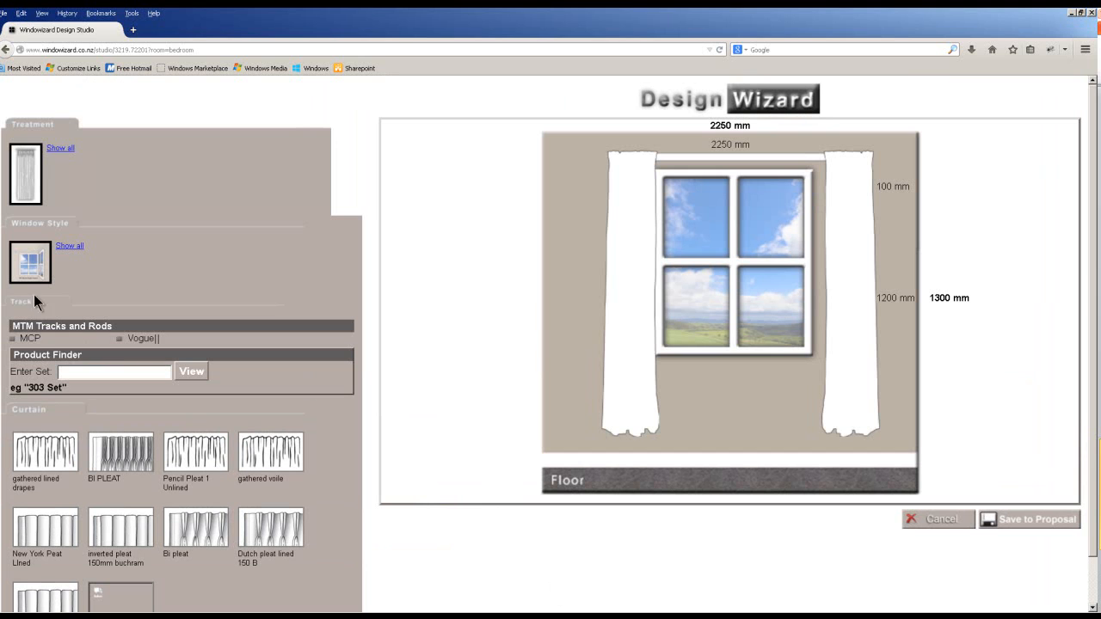
From MCP Decorator Rods, add the Windoware 28mm Track Rod 805 Set to the order.
click(24, 340)
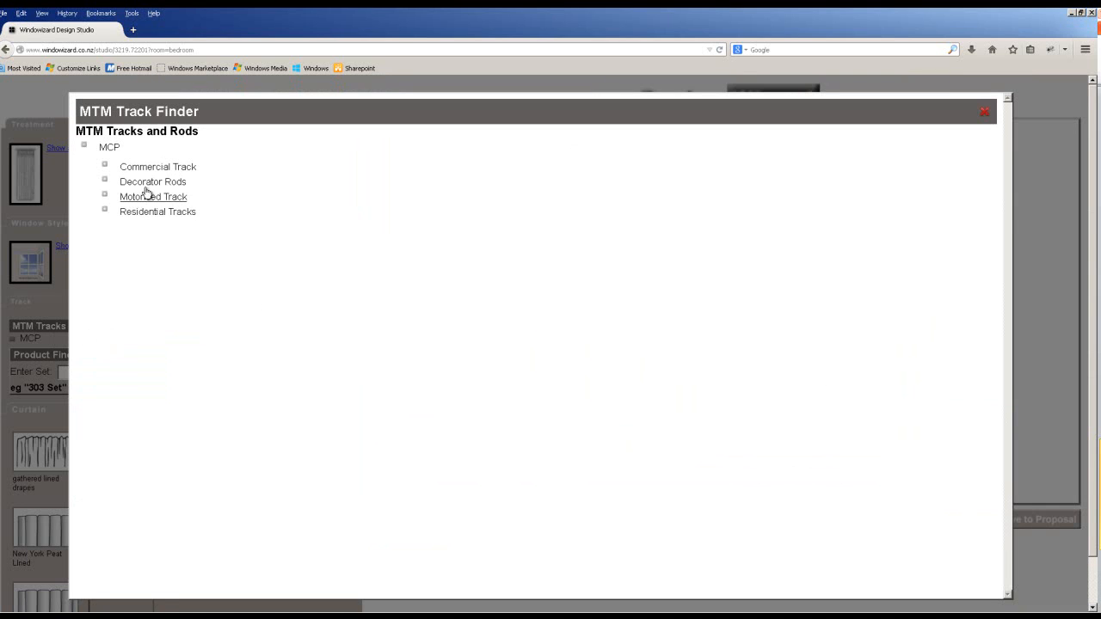
click(146, 182)
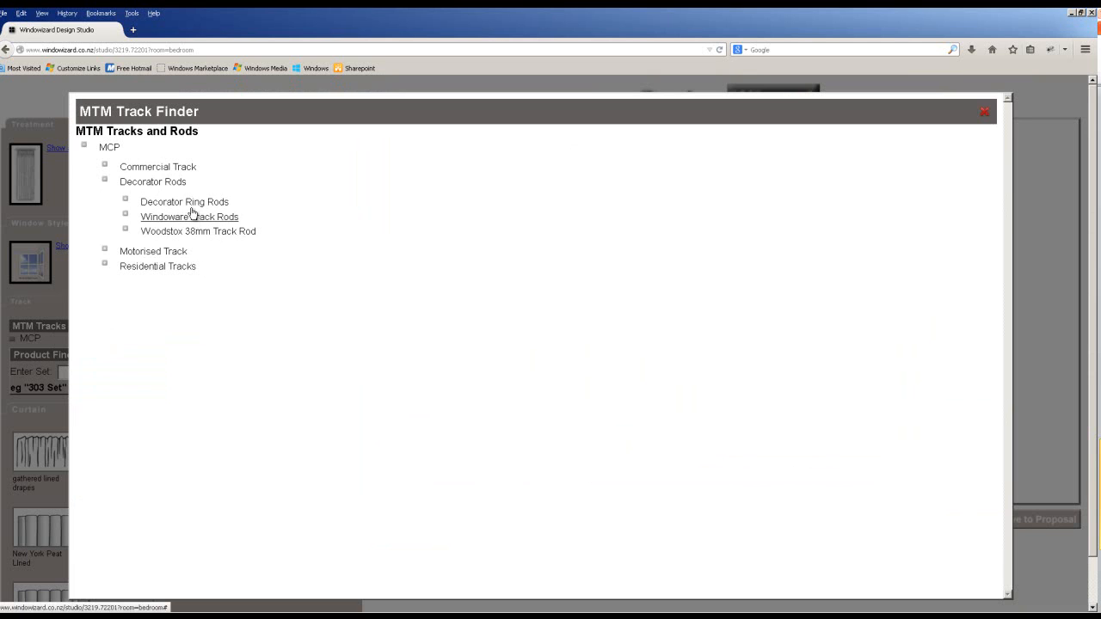
click(191, 218)
click(199, 281)
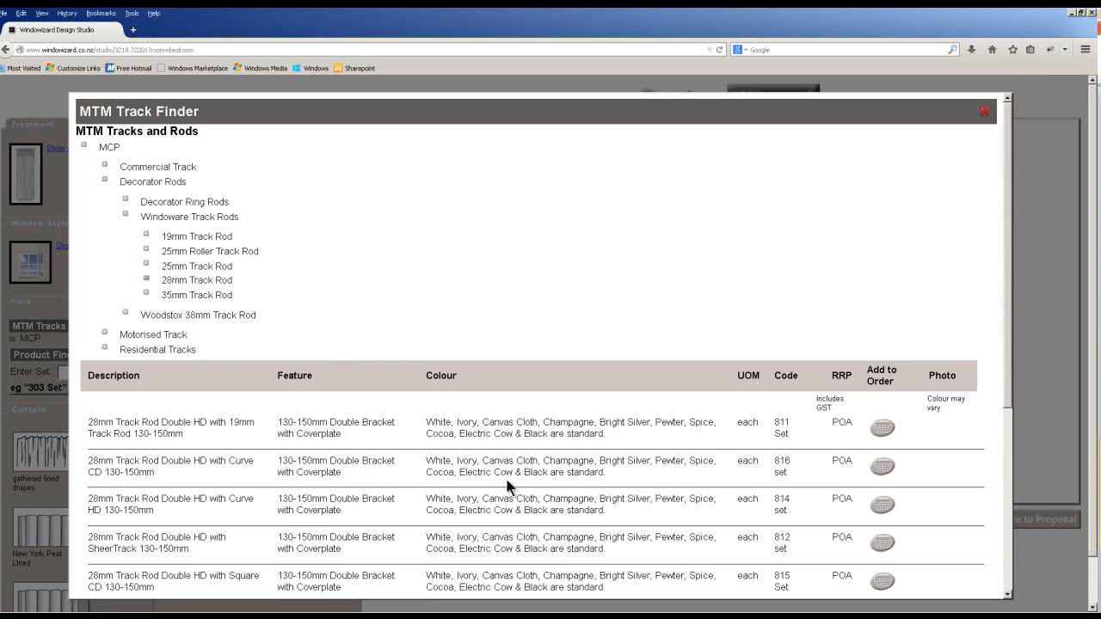
scroll(523, 484, down, 2)
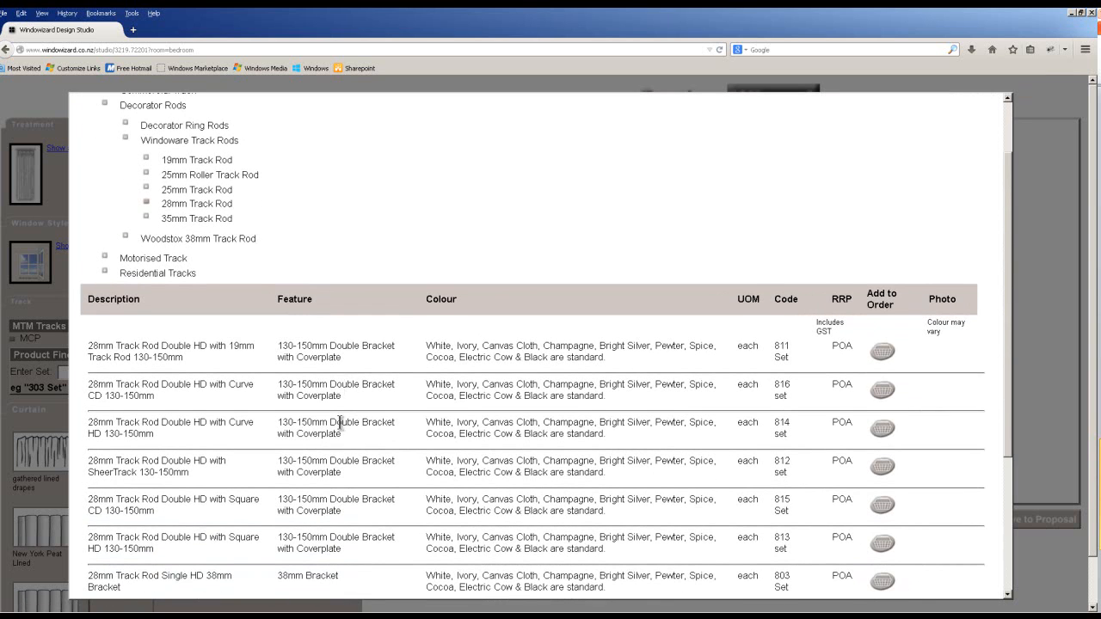
scroll(331, 511, down, 1)
scroll(361, 536, down, 2)
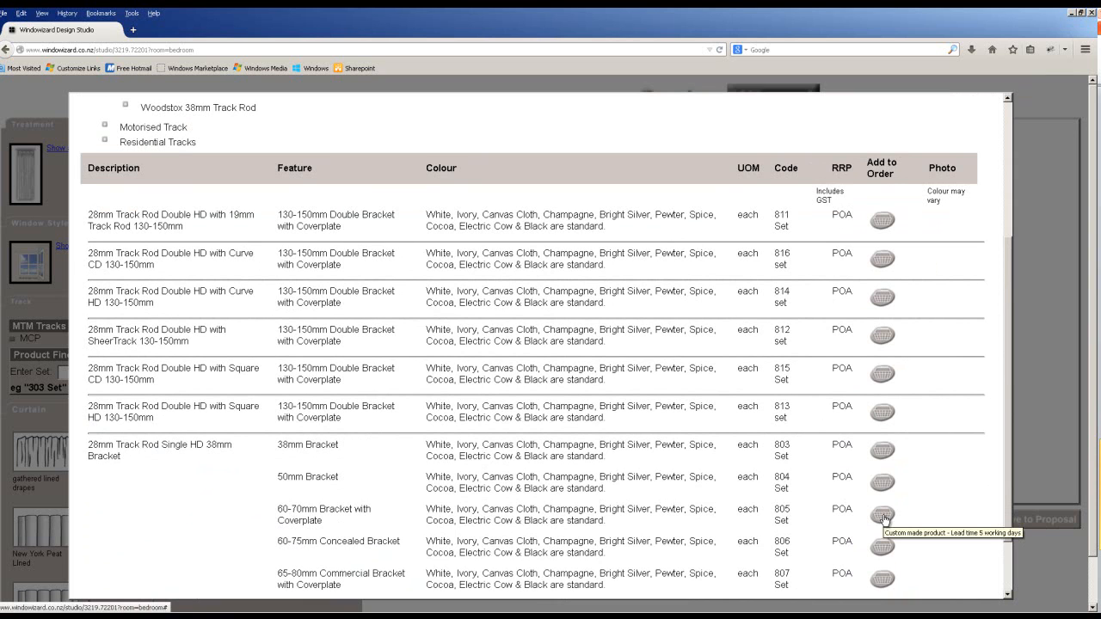
click(882, 515)
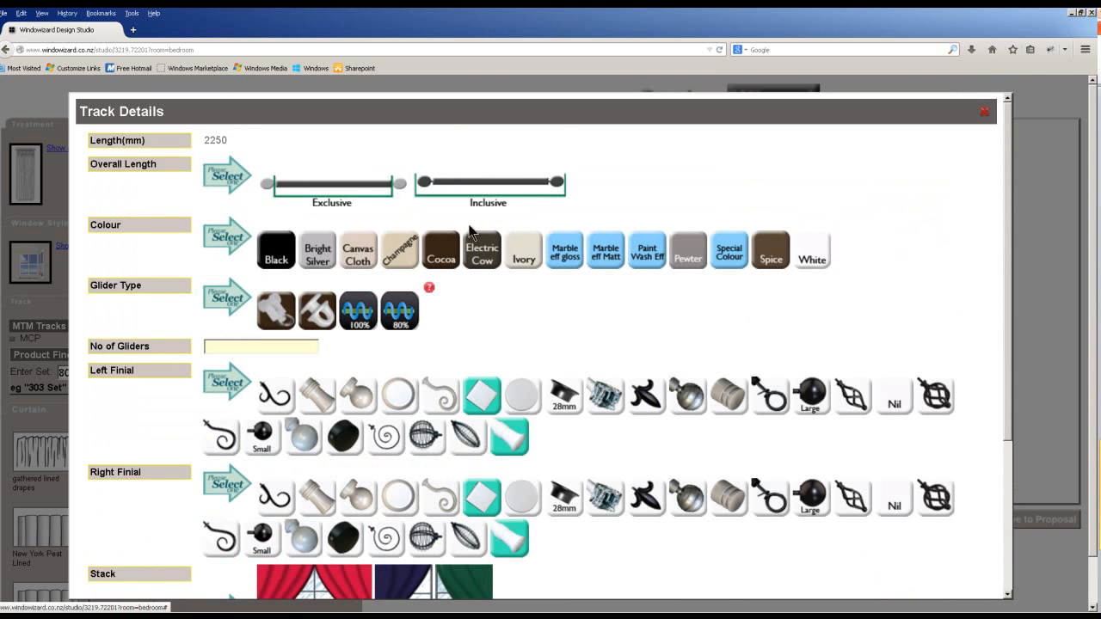
Make the track exclusive length, black, 32 first-type gliders, crystal finials both ends, left stack; save.
click(347, 197)
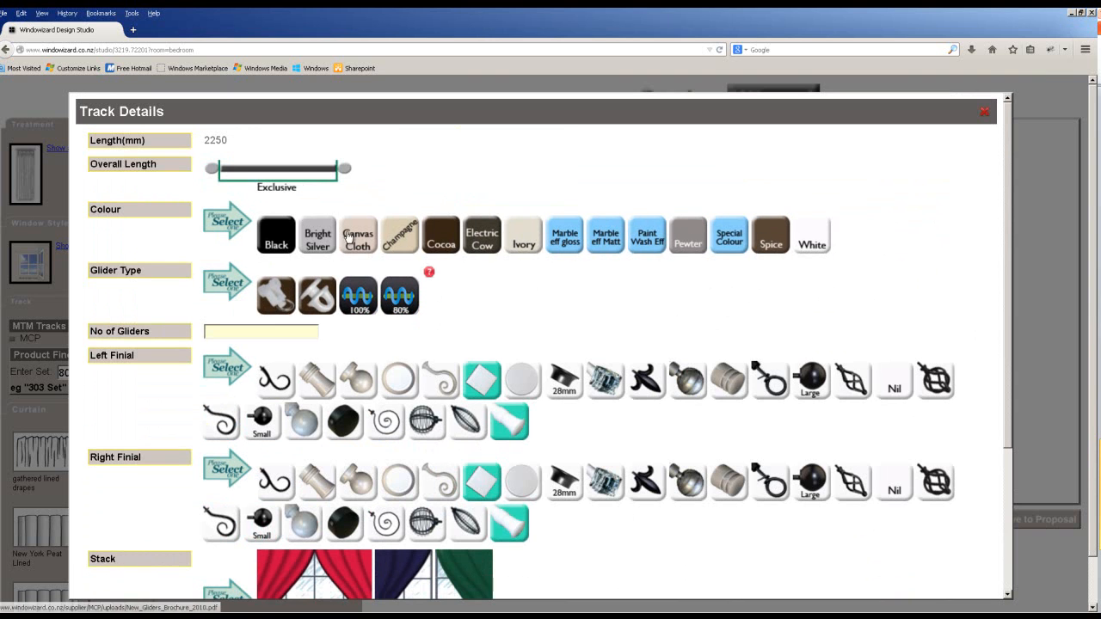
click(275, 246)
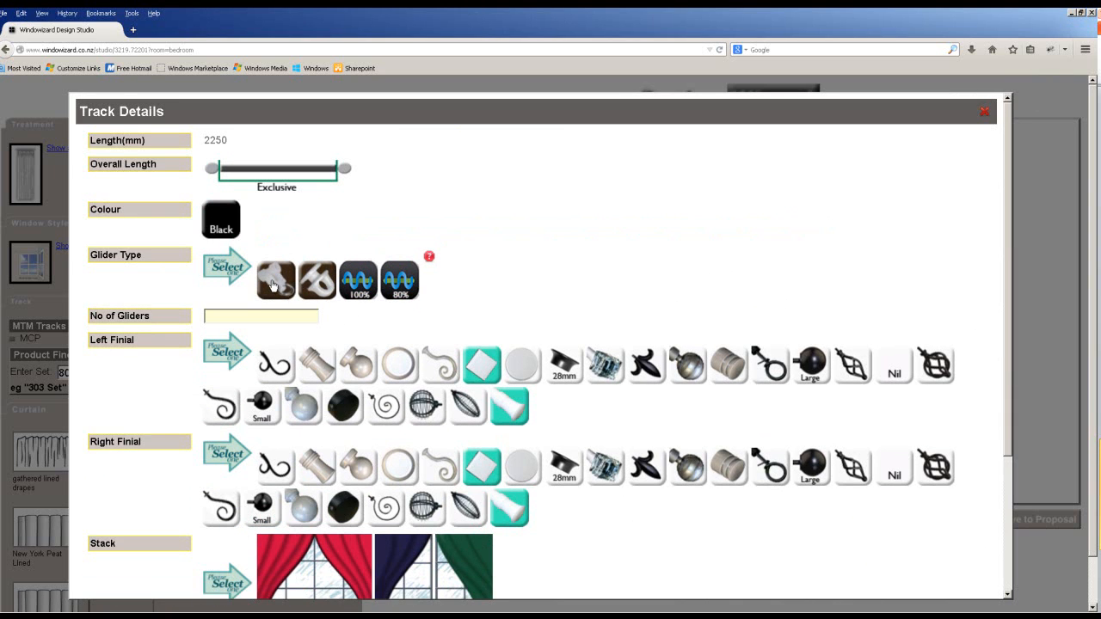
click(276, 282)
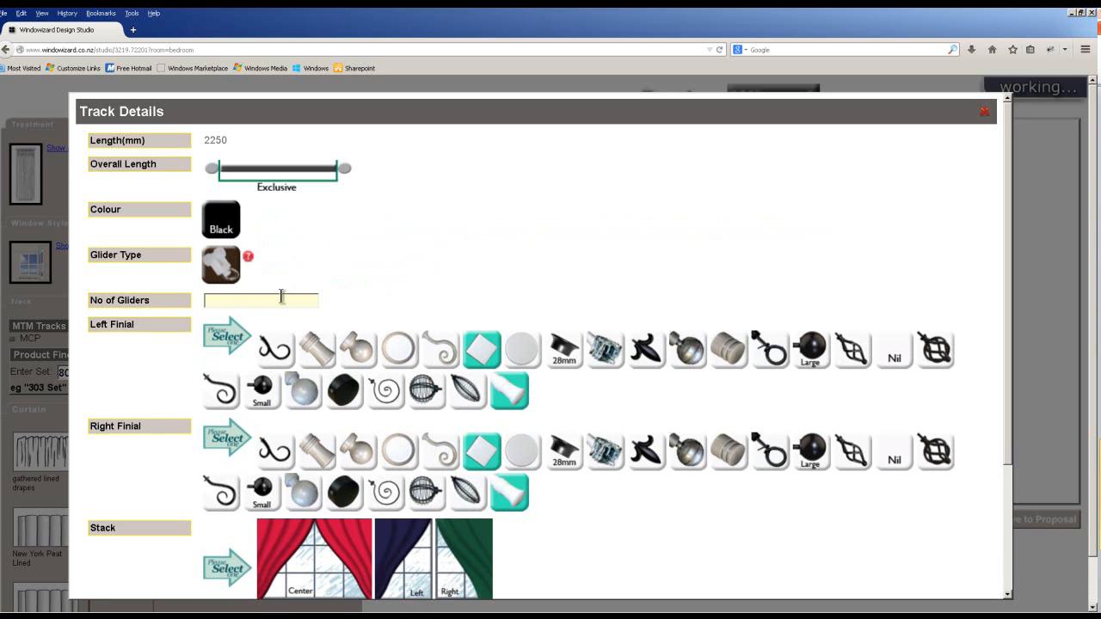
click(238, 300)
text(32)
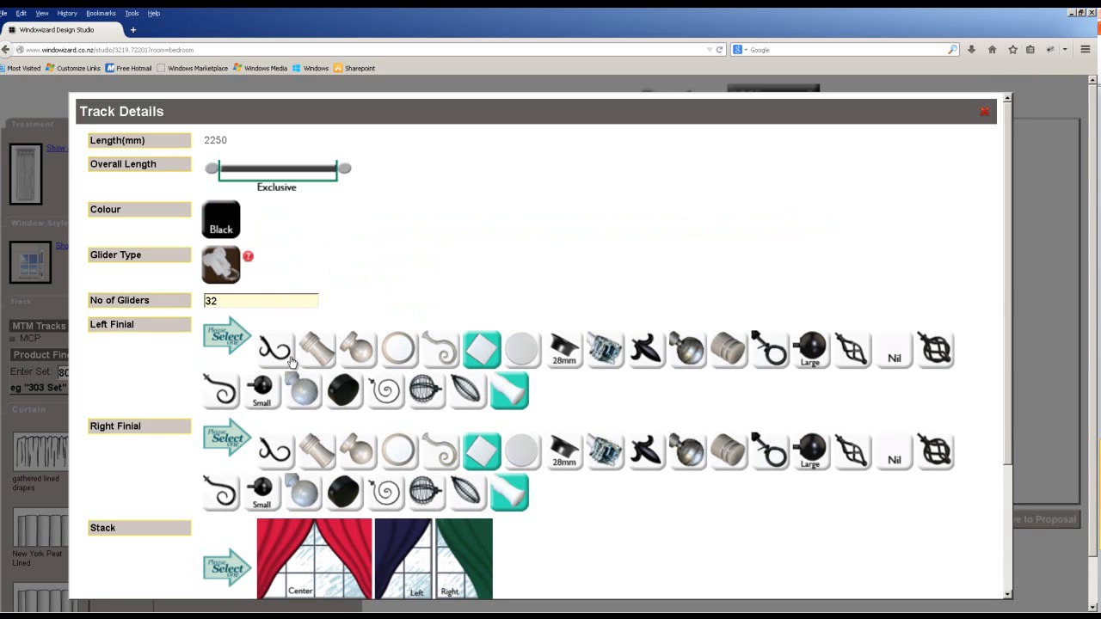
click(604, 351)
click(606, 405)
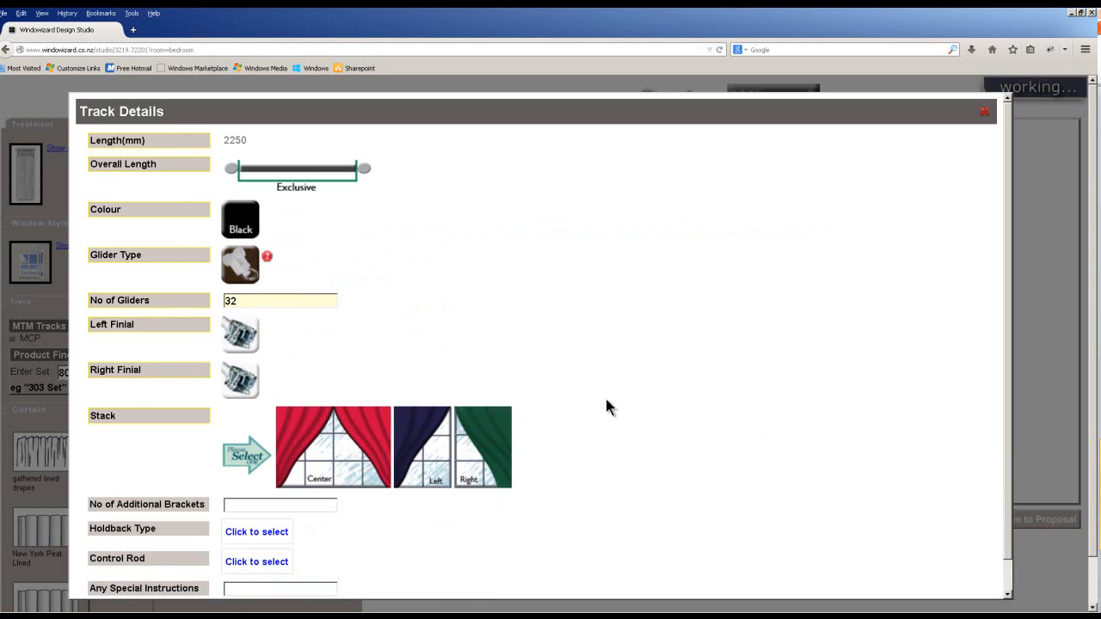
click(425, 458)
scroll(269, 512, down, 1)
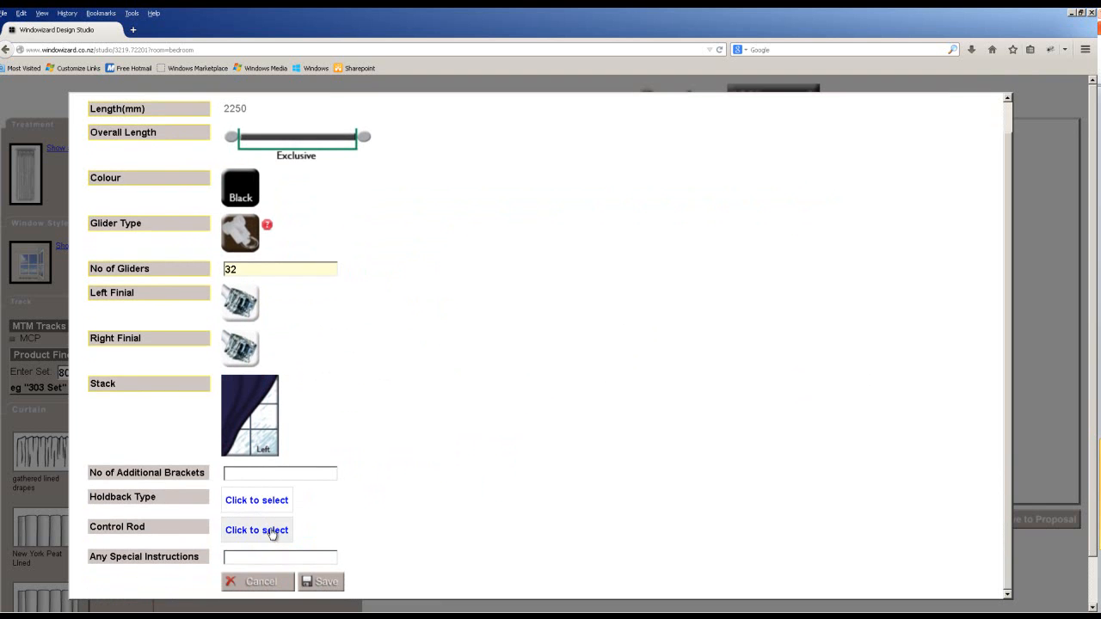
click(336, 585)
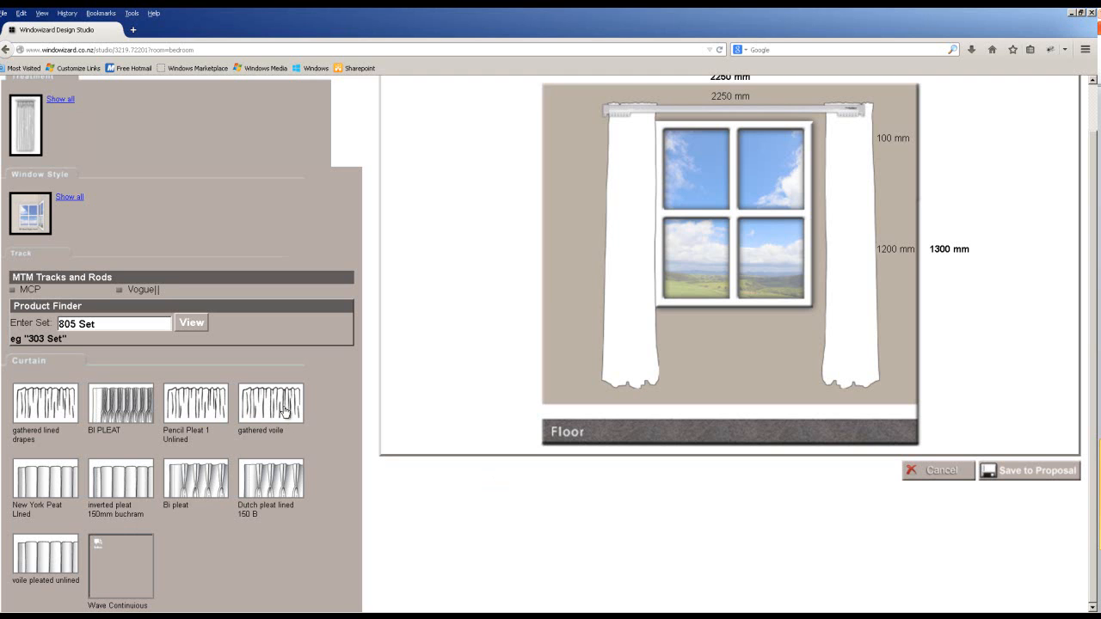
Choose Pencil Pleat 1 Unlined curtains and bring up the fabric supplier list.
click(194, 409)
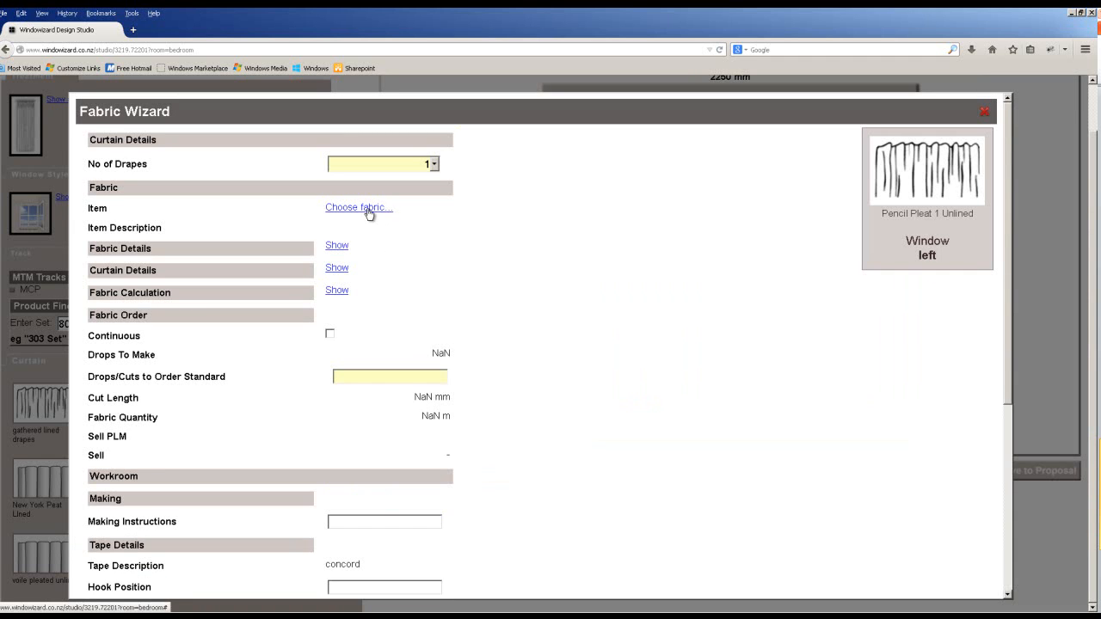
click(368, 209)
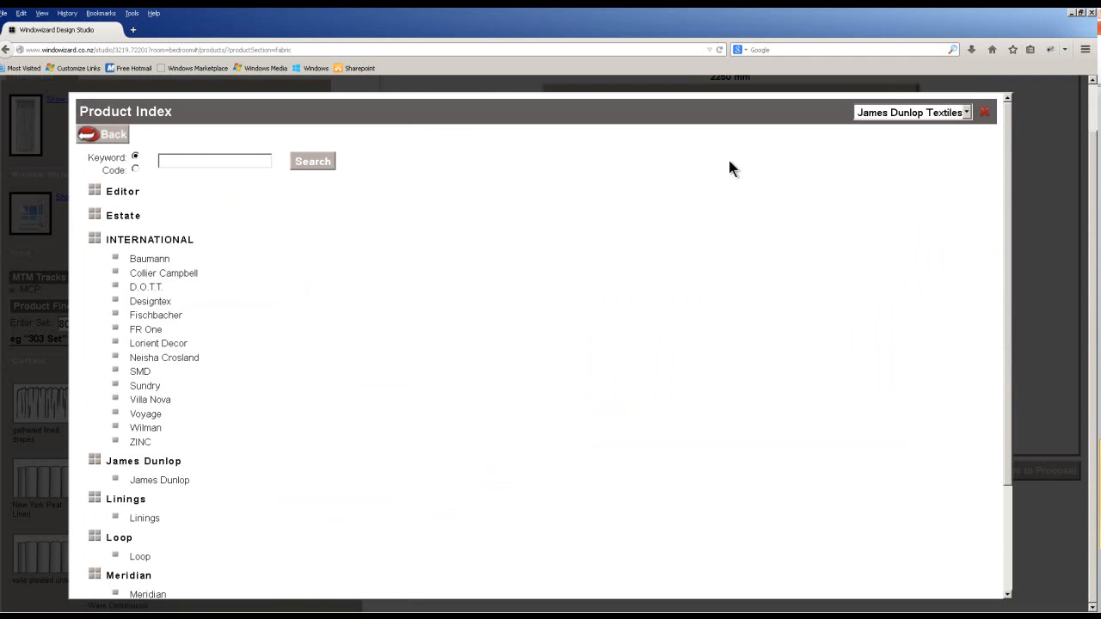
click(908, 114)
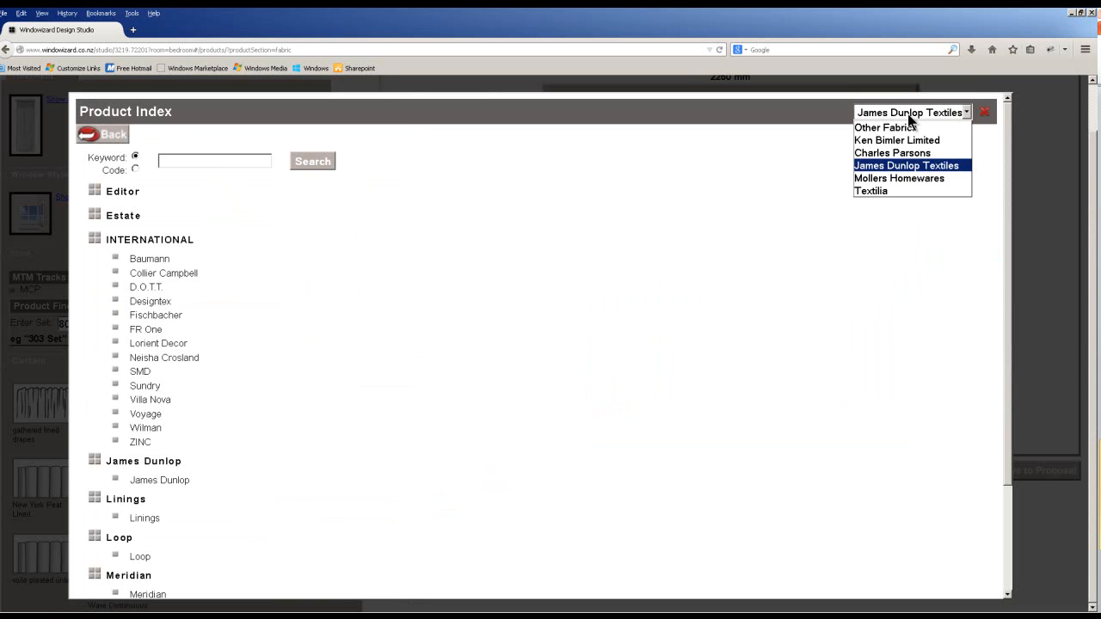
Search the product index for 'chicane' and order the Chicane fabric in Cashmere.
click(896, 165)
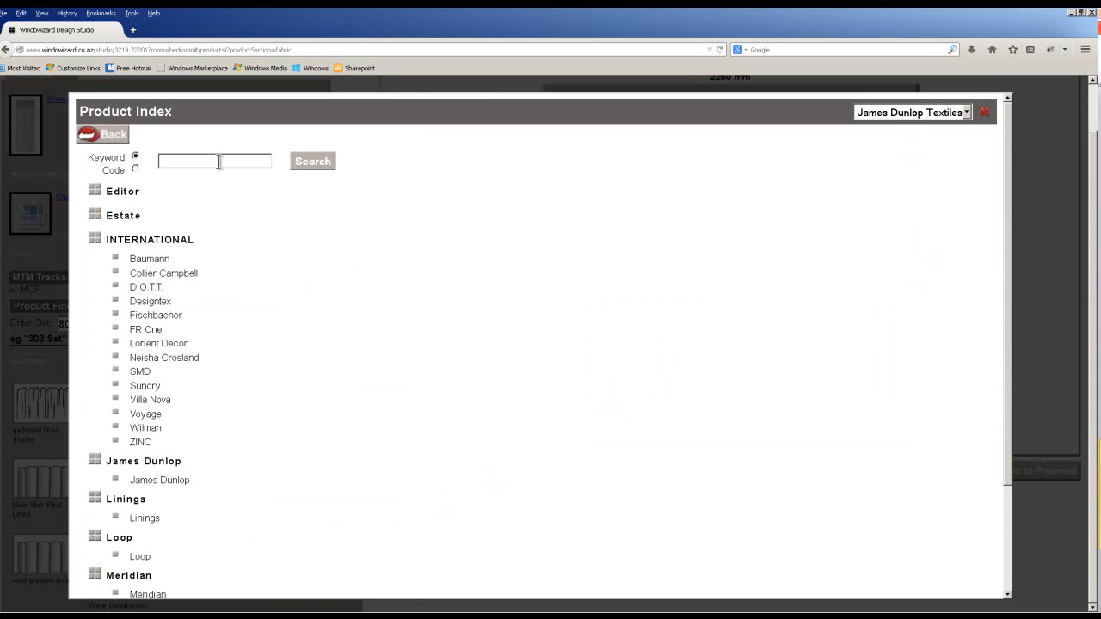
text(chicane)
click(313, 162)
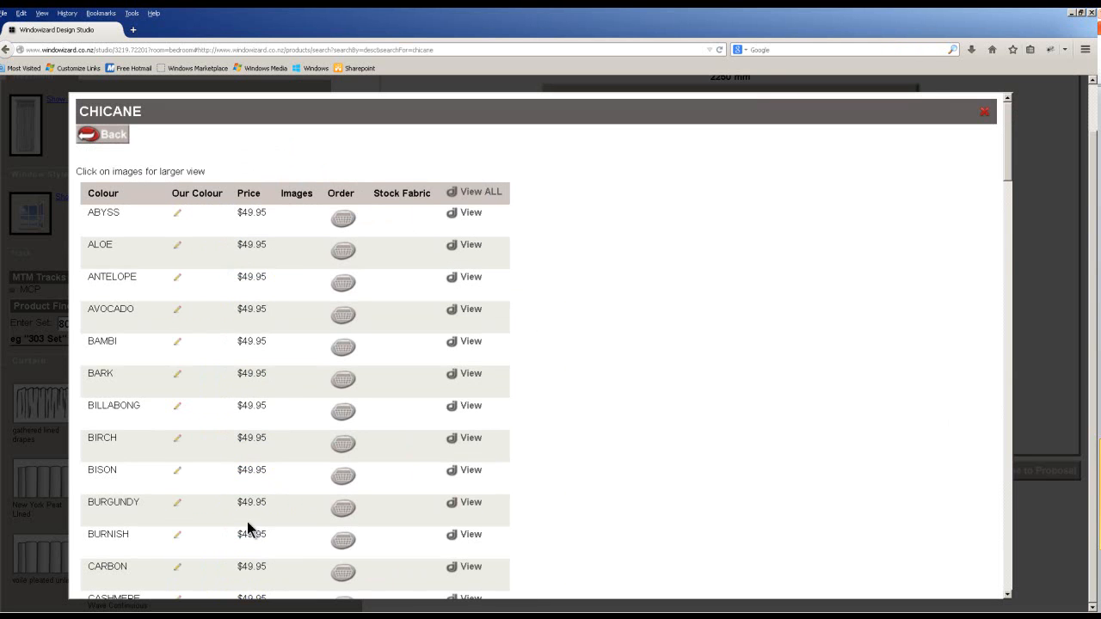
scroll(464, 507, down, 1)
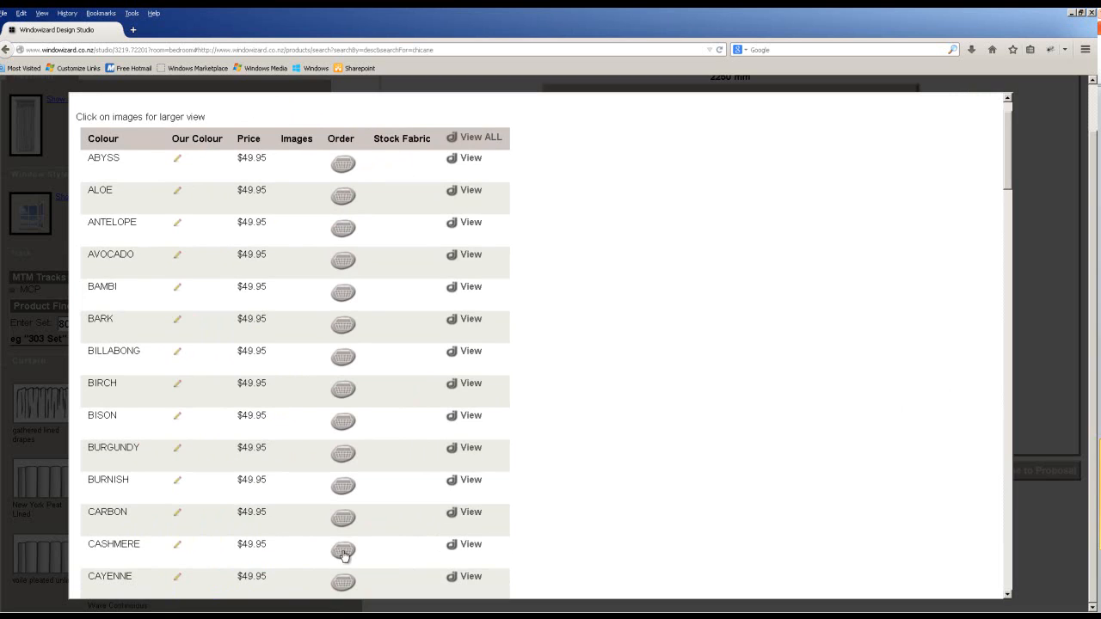
click(343, 555)
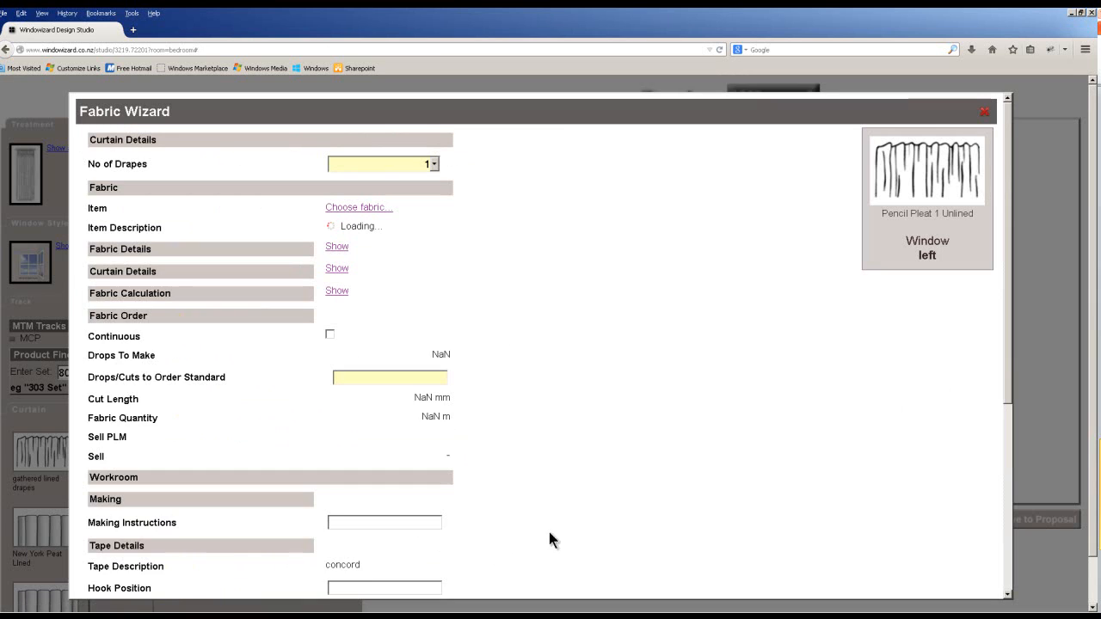
Reduce curtain fullness one notch from 2.00 to 1.917, bringing Drops To Make down to 3.25.
click(337, 247)
click(335, 246)
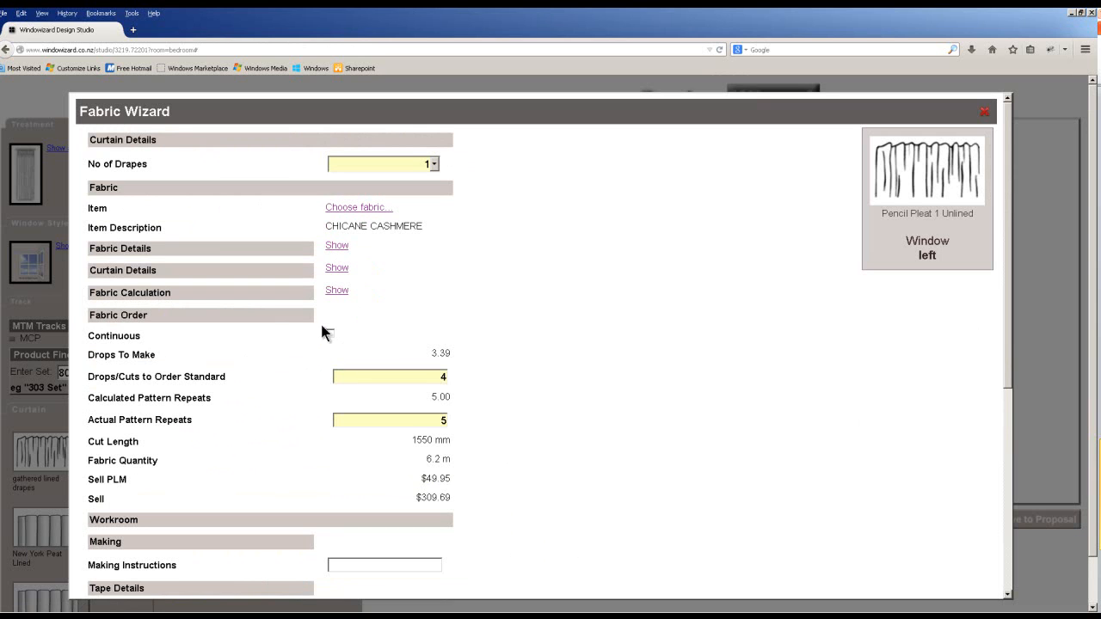
drag(431, 354, 449, 355)
click(336, 267)
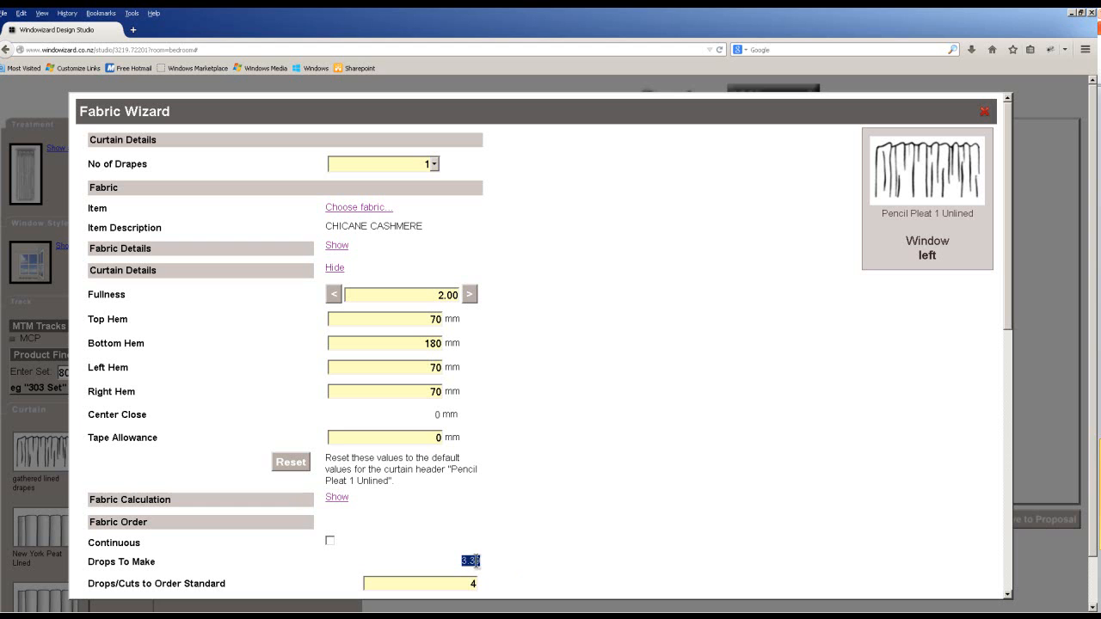
click(333, 294)
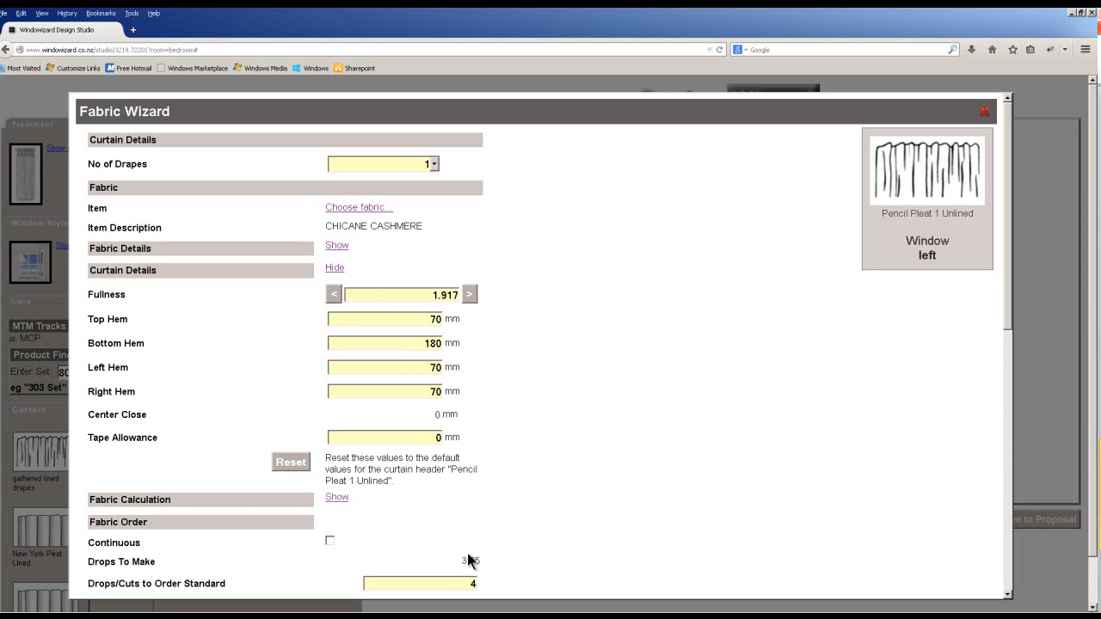
click(335, 267)
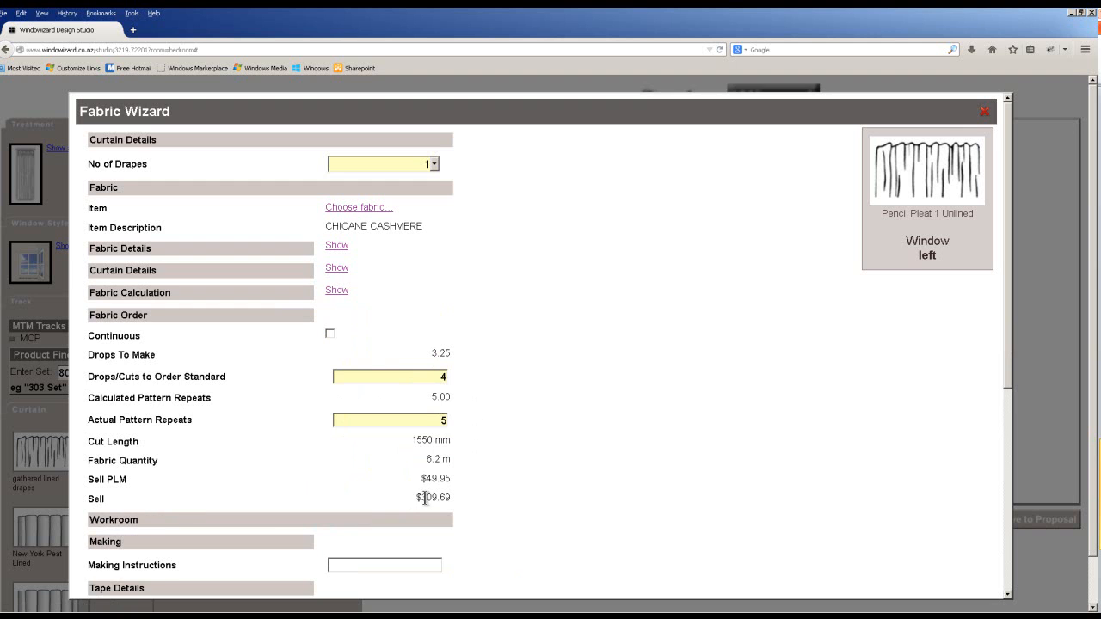
scroll(454, 497, down, 2)
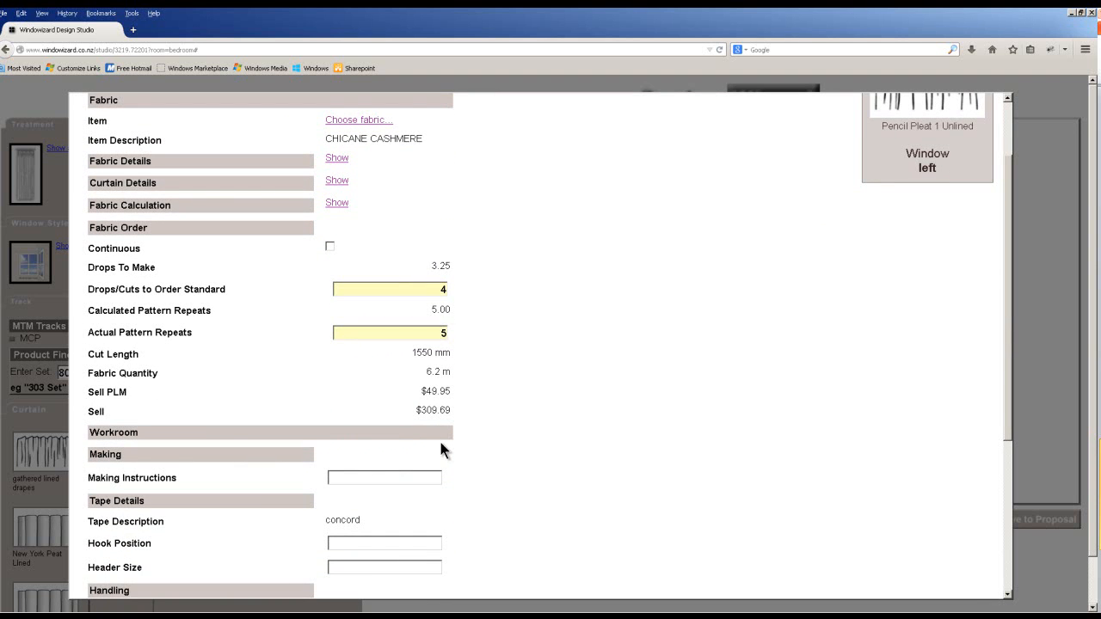
scroll(440, 445, down, 2)
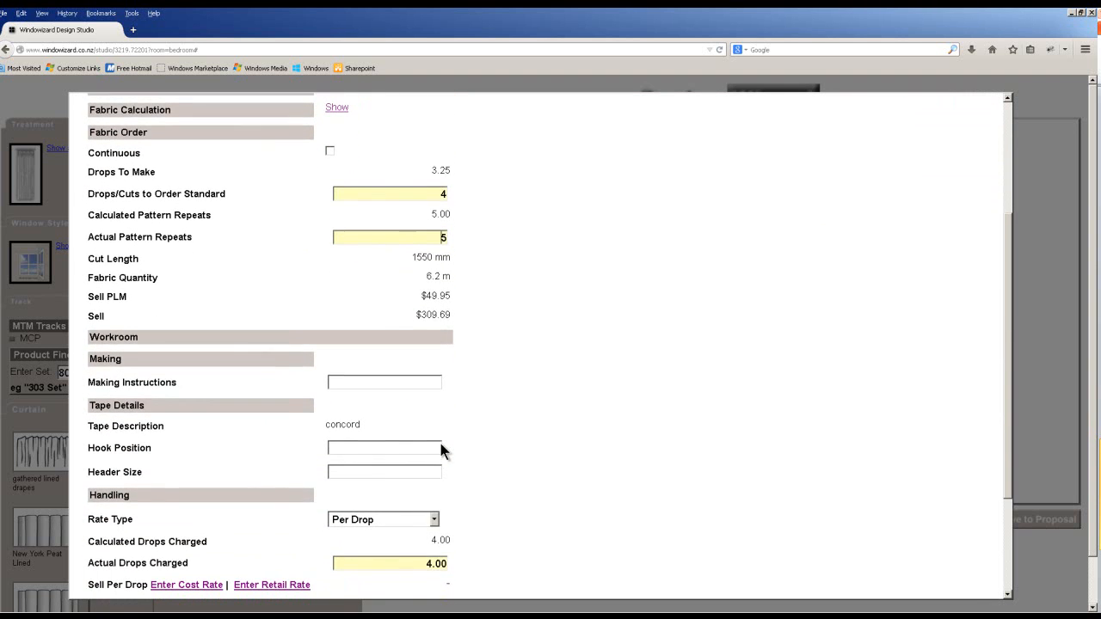
scroll(441, 447, down, 2)
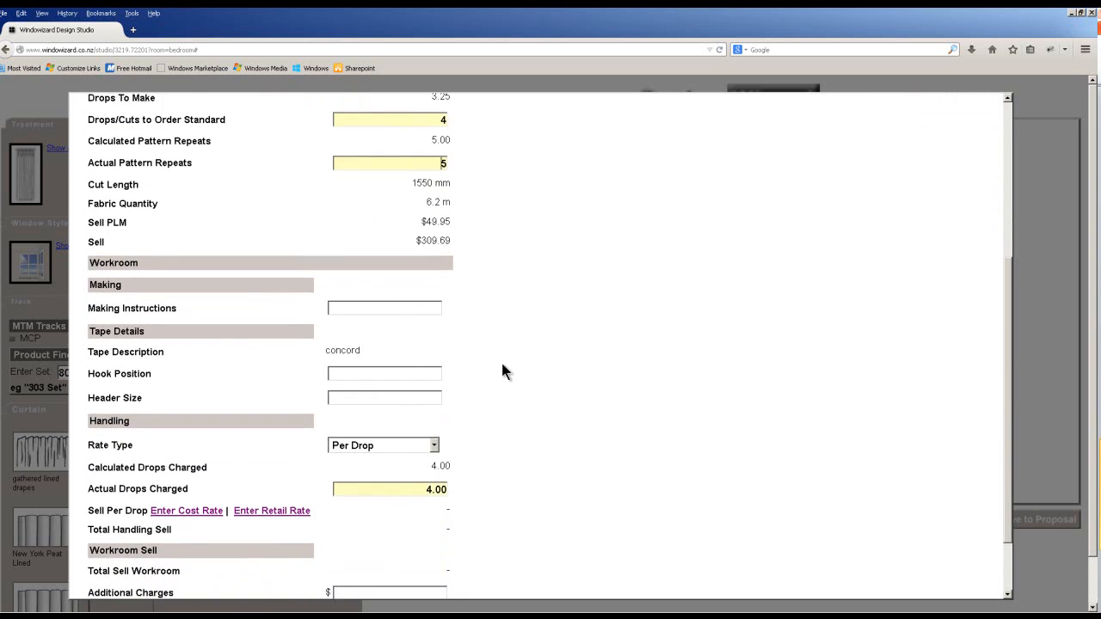
scroll(504, 372, down, 1)
scroll(391, 290, up, 4)
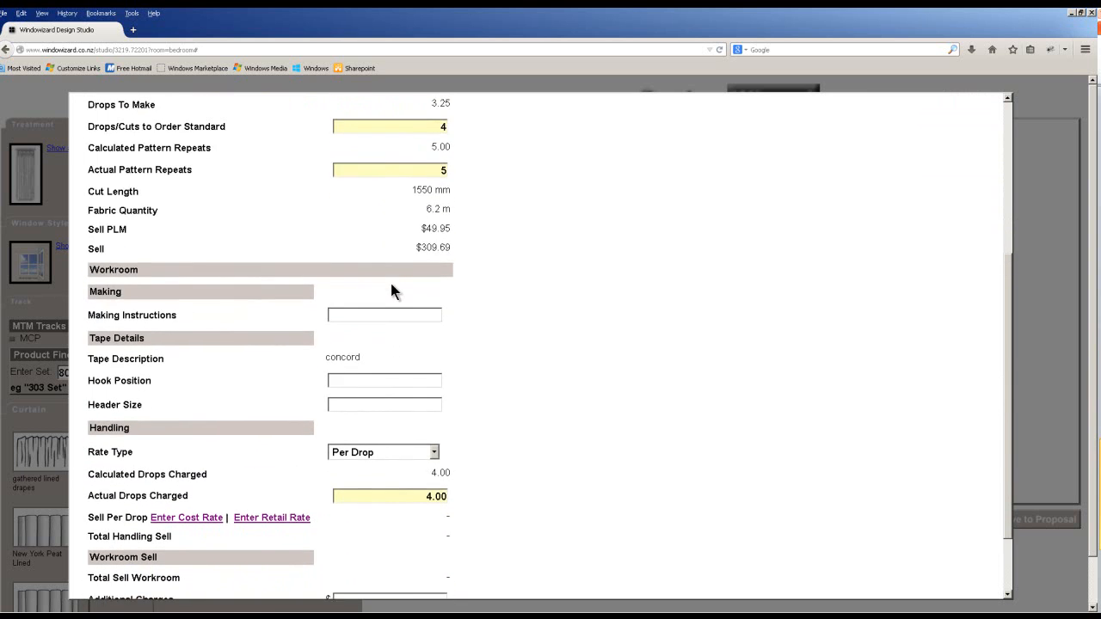
scroll(390, 284, up, 2)
scroll(408, 456, down, 4)
Enter the making instructions as 3.25 x 1.
text(1 x 1)
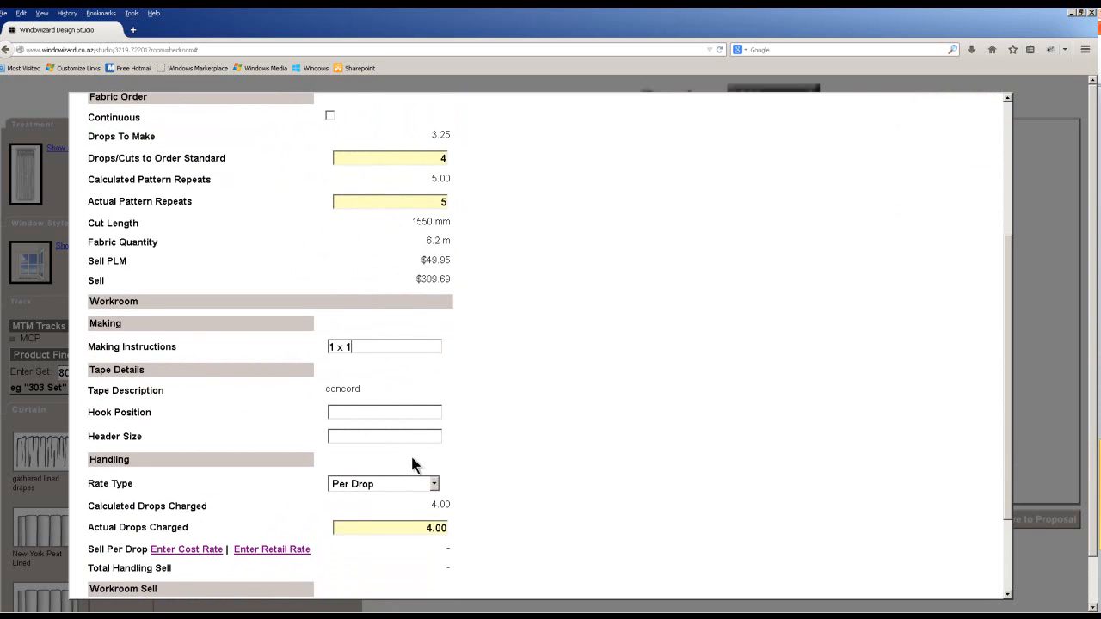
double_click(331, 347)
text(3.25)
double_click(347, 347)
click(378, 347)
Enter 'Top pocket' as the hook position and recheck the curtain fullness.
scroll(445, 504, down, 1)
click(360, 384)
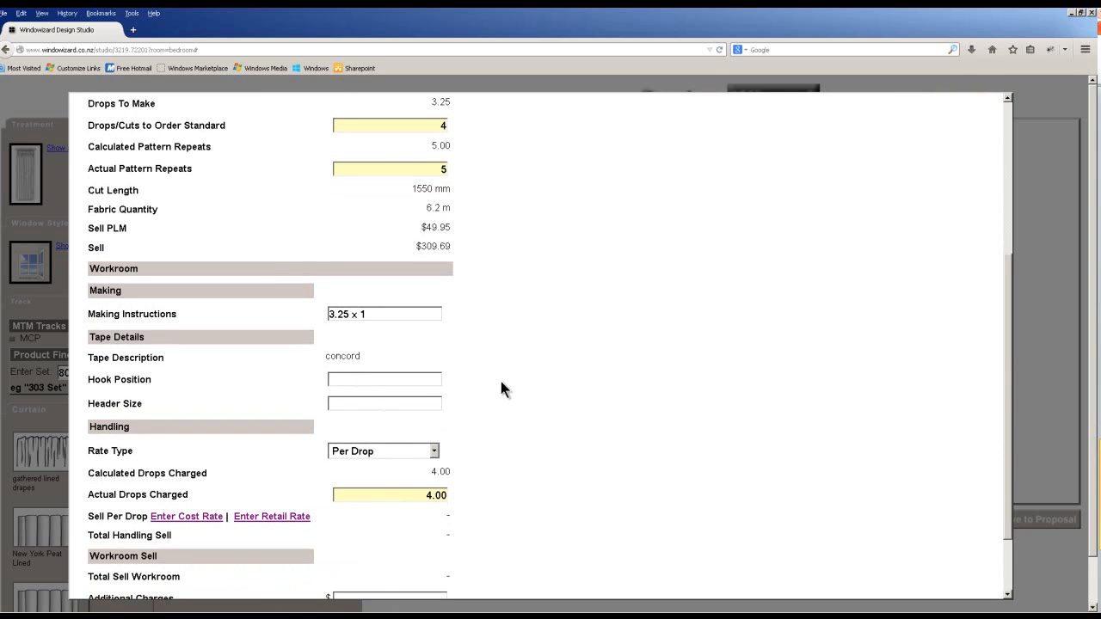
text(Top pocket)
scroll(500, 383, up, 5)
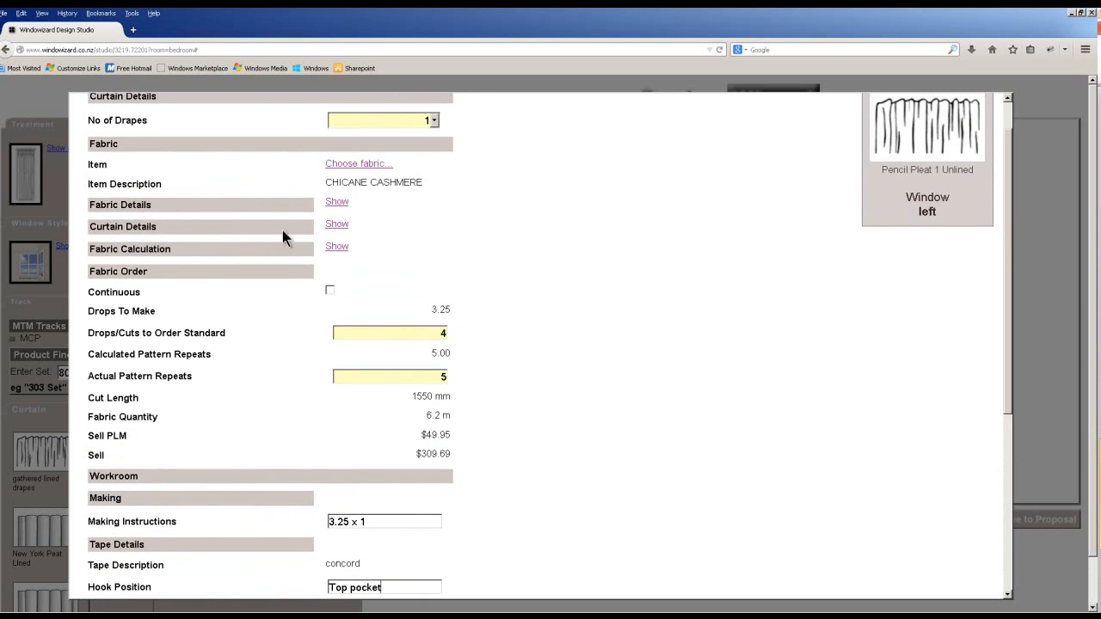
click(334, 224)
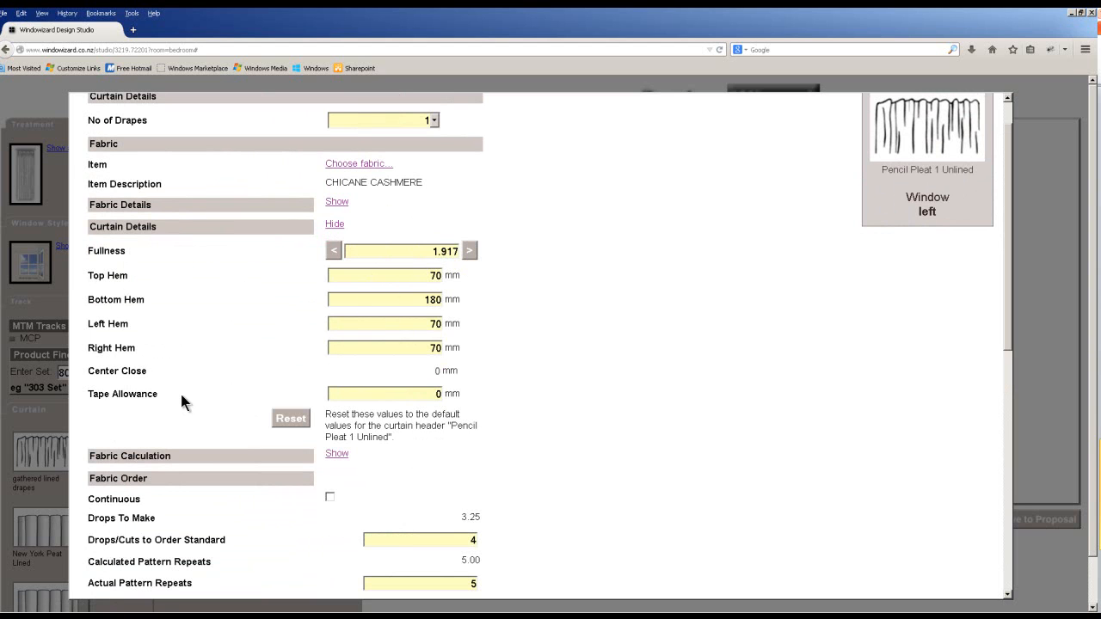
click(336, 223)
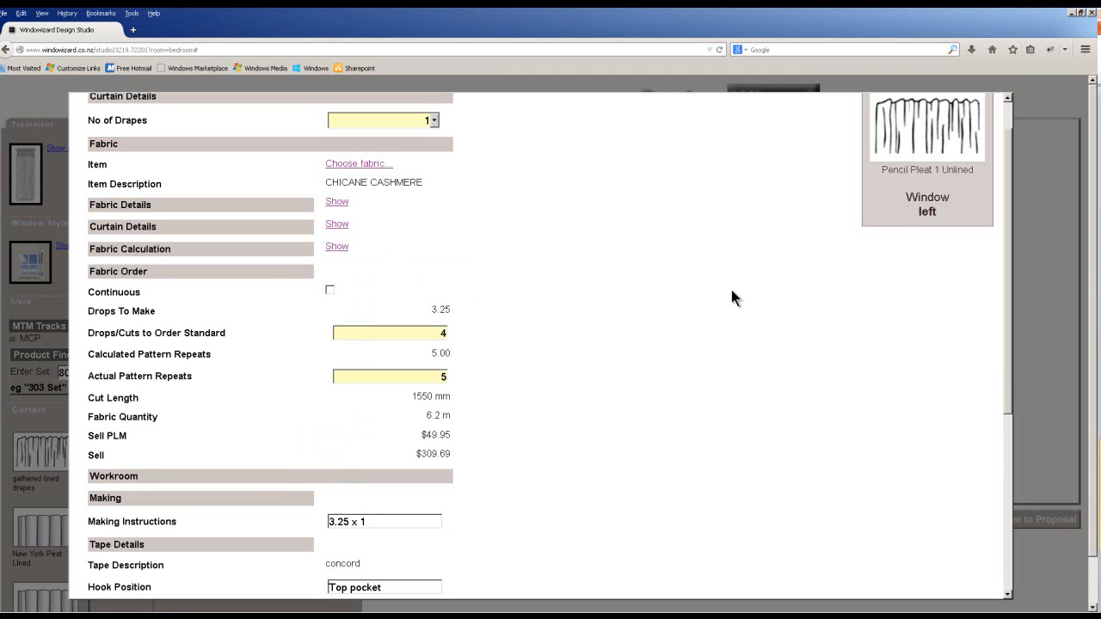
scroll(469, 402, down, 4)
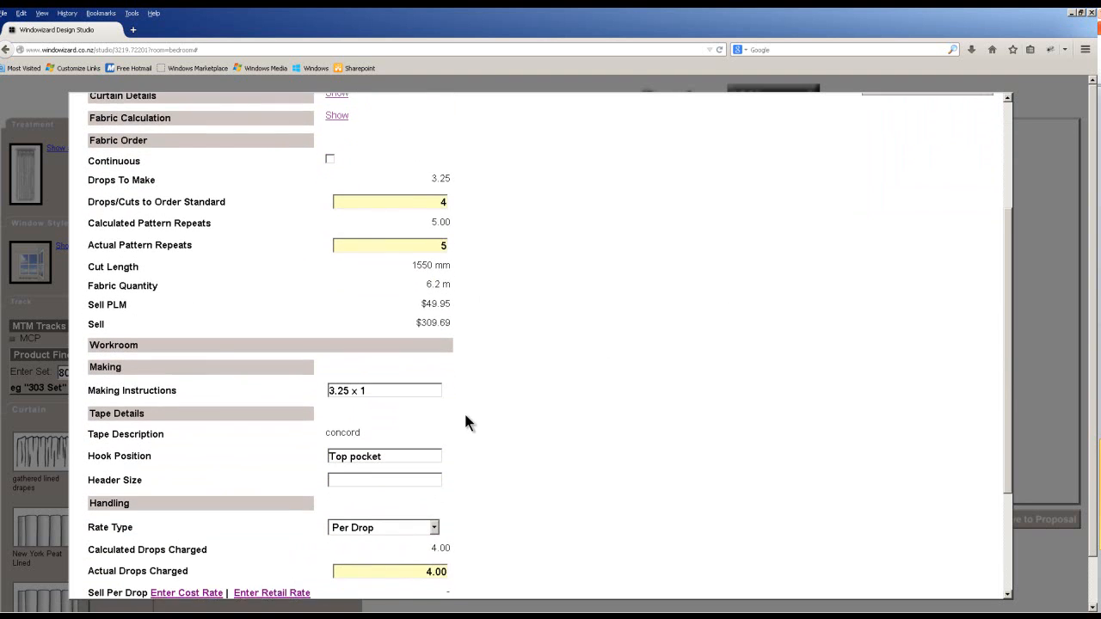
Set the header size to 0mm.
click(378, 460)
scroll(408, 464, down, 1)
text(0mm)
click(408, 401)
Add a $45-per-drop retail workroom rate and save the curtain fabric.
scroll(408, 450, down, 3)
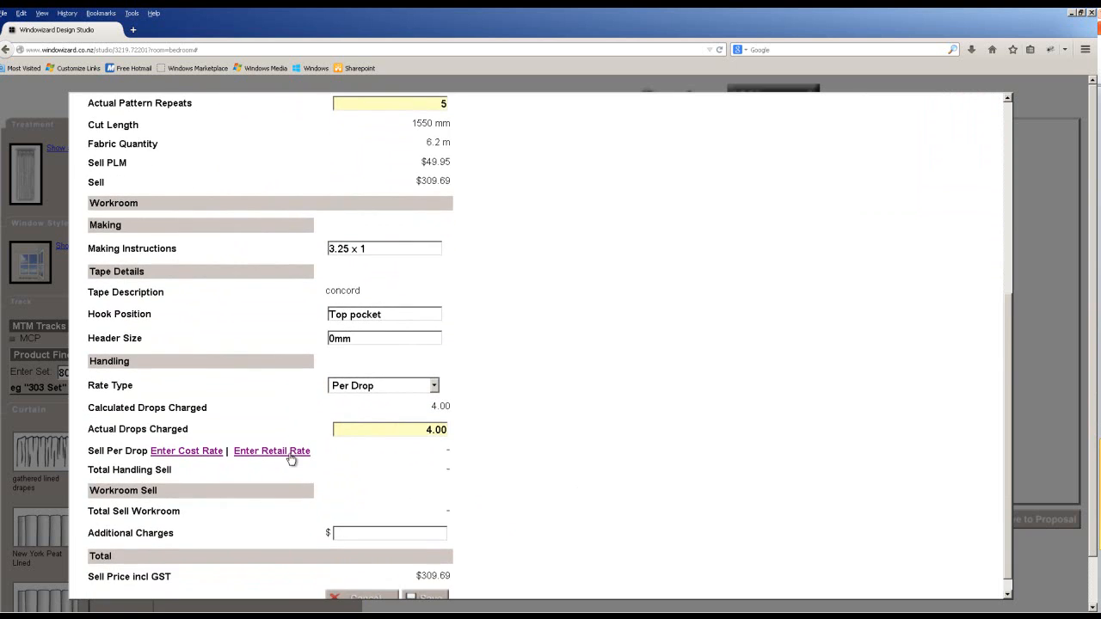
click(290, 456)
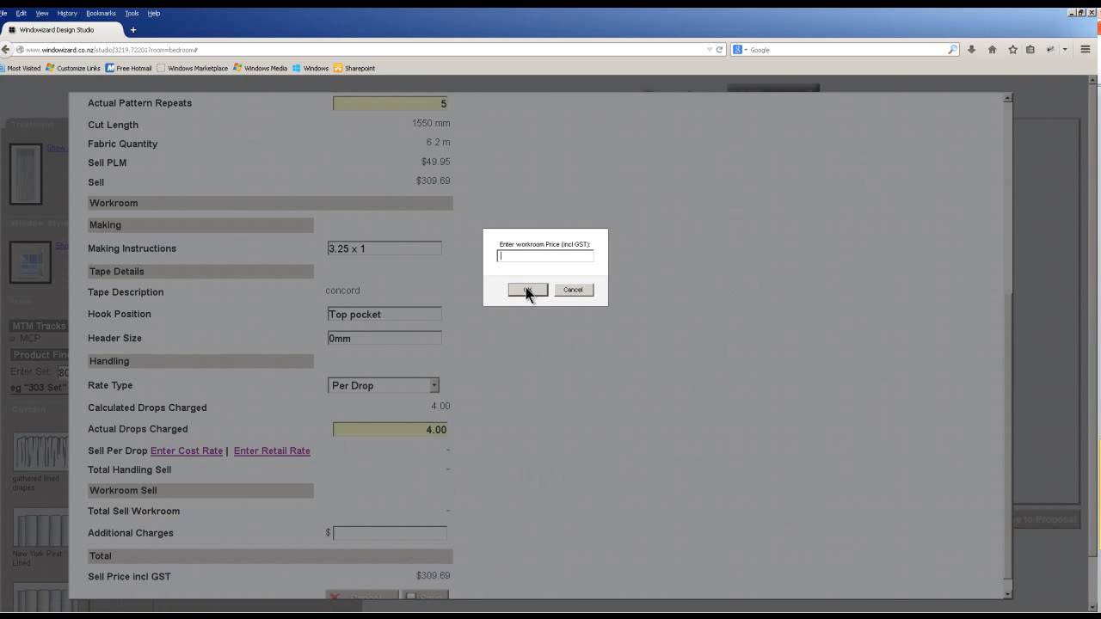
text(45)
click(527, 290)
scroll(521, 344, down, 1)
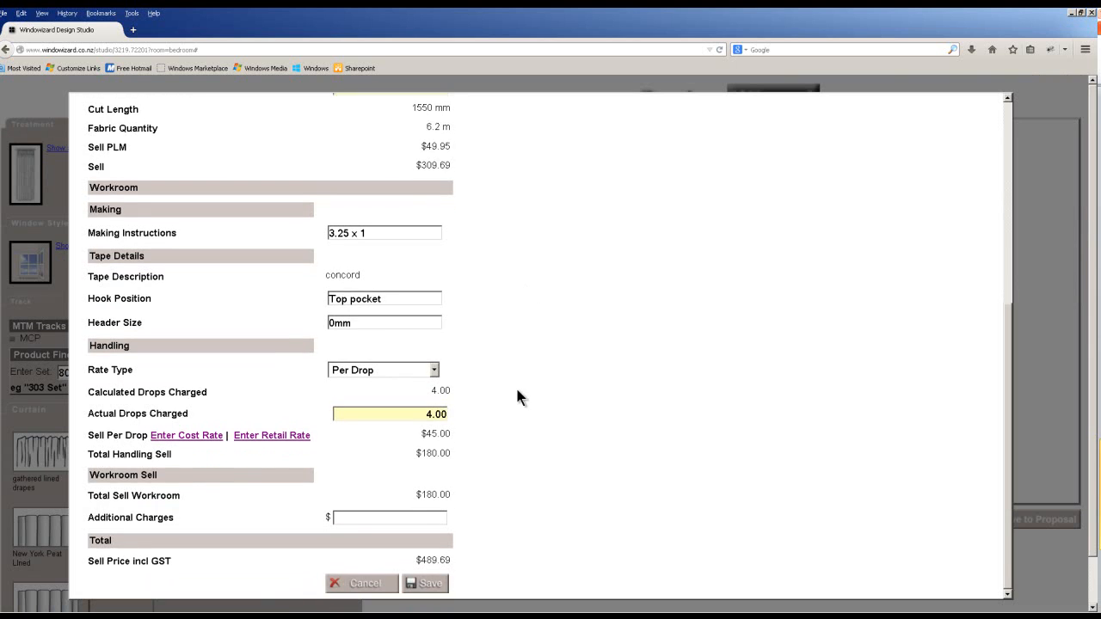
click(437, 588)
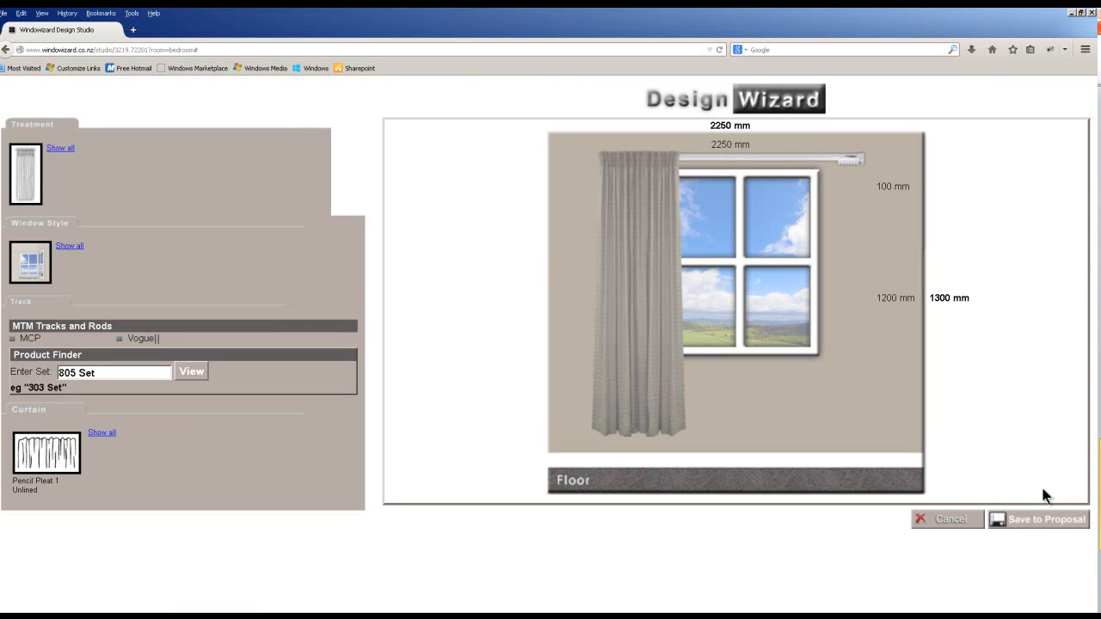
Save the curtain to the proposal and briefly review the left window's components.
click(1046, 524)
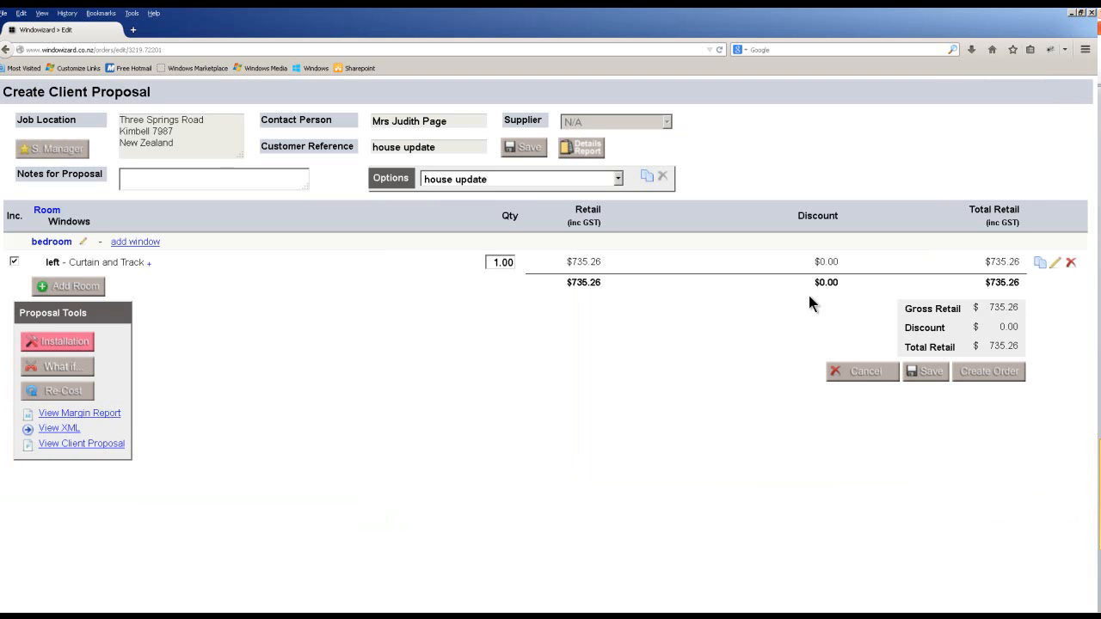
click(150, 267)
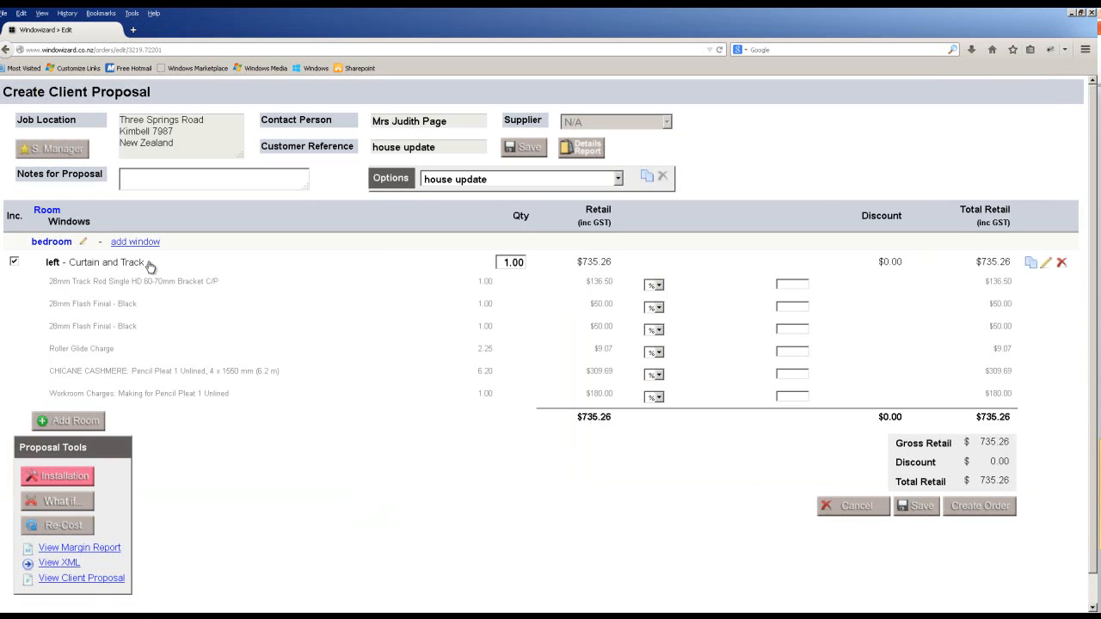
click(150, 265)
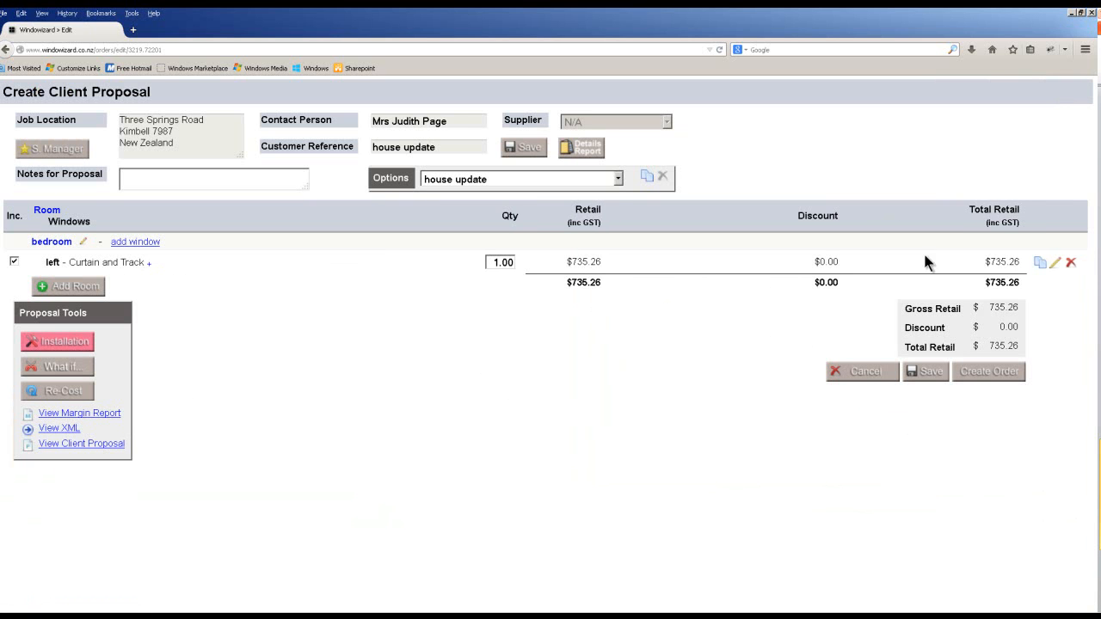
Copy the left curtain-and-track window into the bedroom and open the copy for editing.
click(1041, 264)
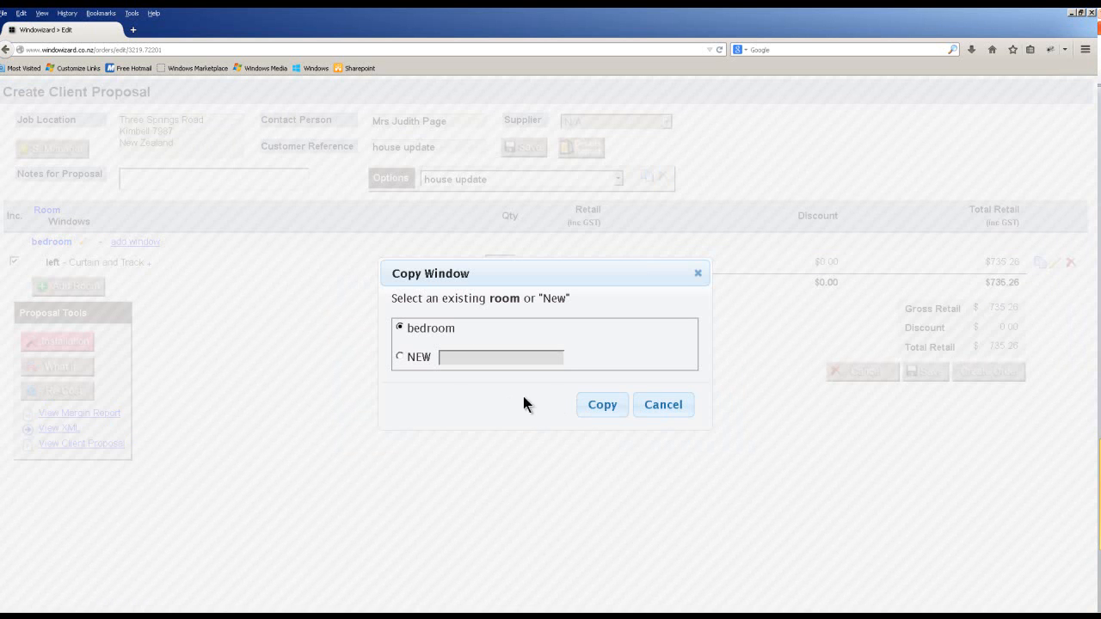
click(604, 405)
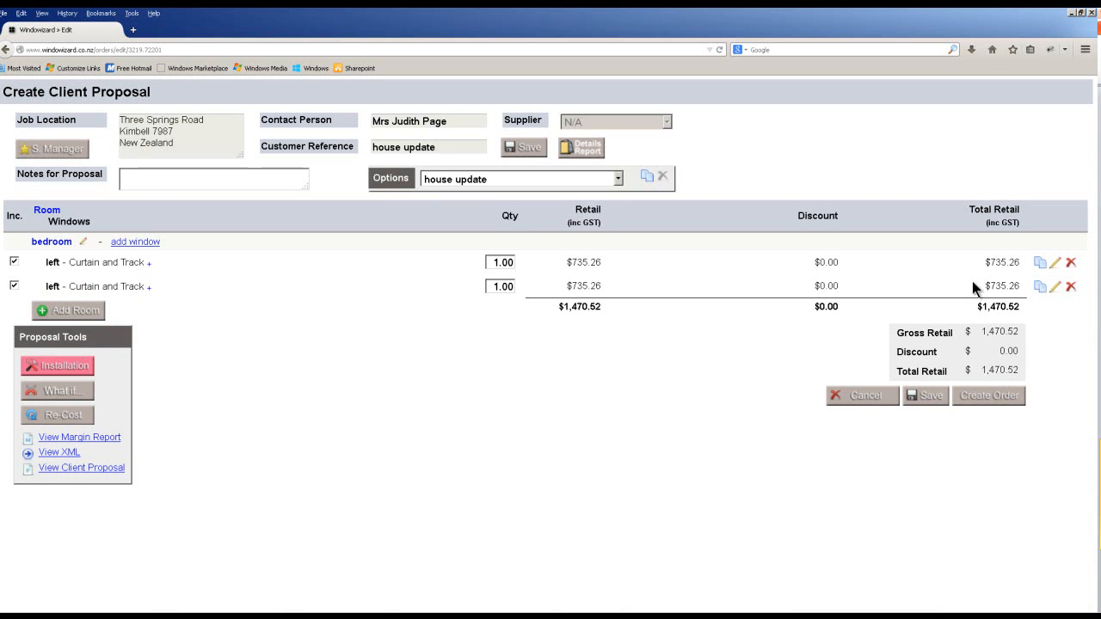
click(1055, 287)
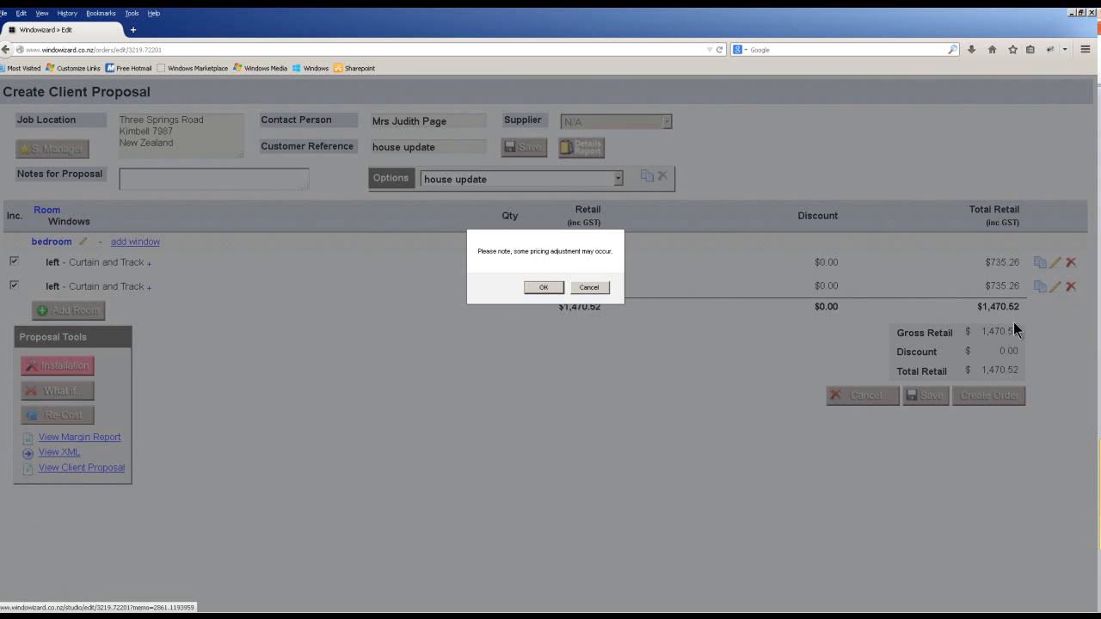
click(559, 290)
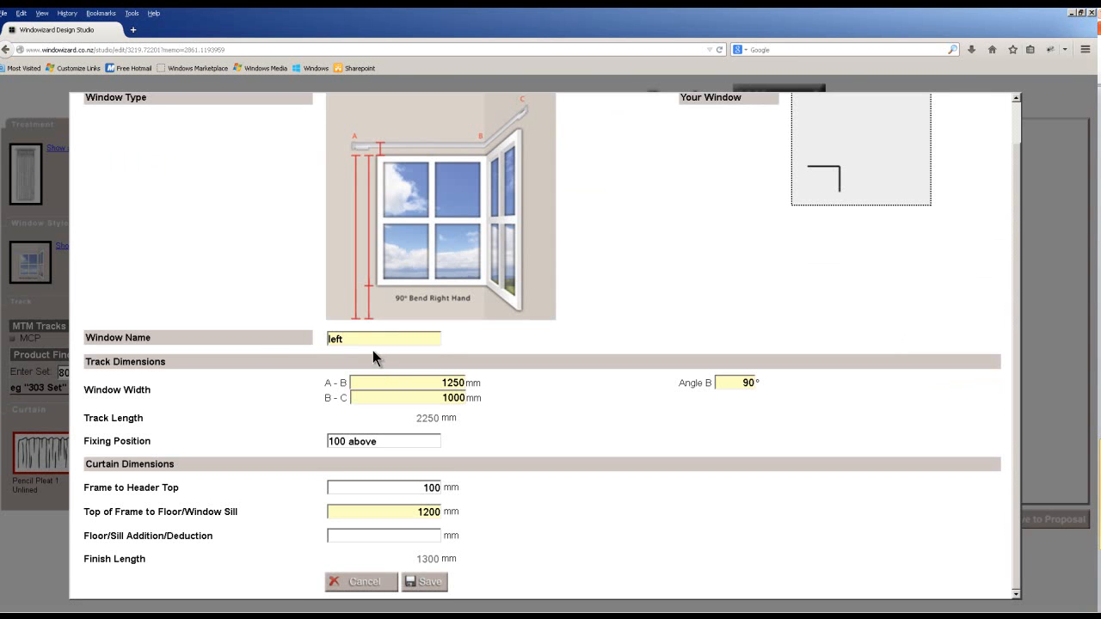
Rename the copied window to 'Right' and change its A-B width from 1250 to 900.
drag(373, 341, 261, 341)
text(Right)
scroll(464, 460, up, 1)
scroll(462, 469, down, 1)
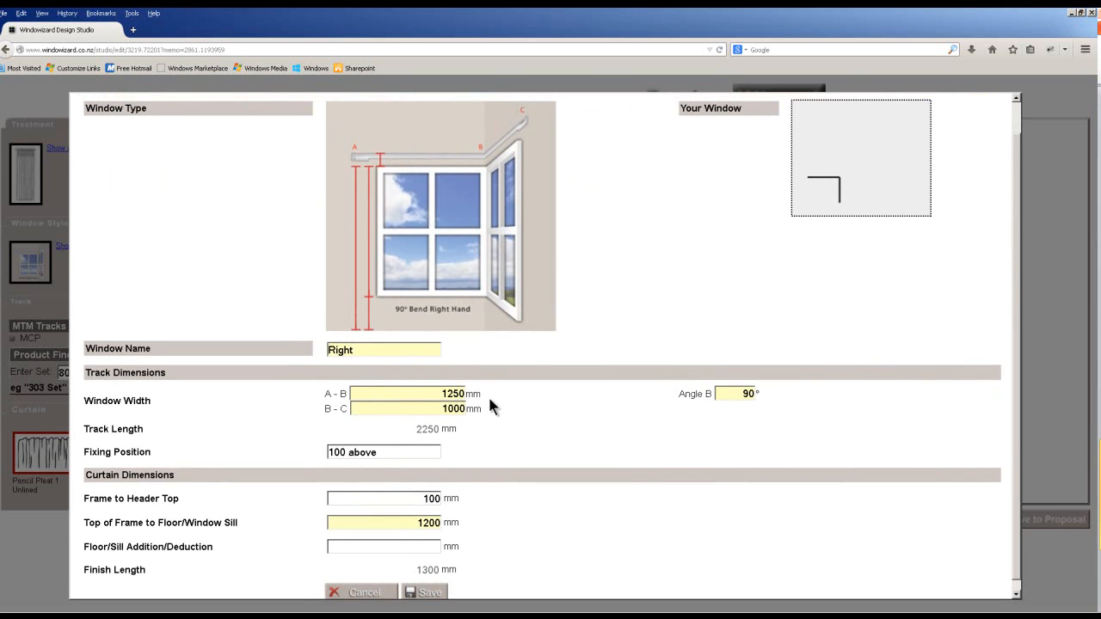
drag(440, 395, 507, 397)
text(900)
scroll(409, 528, down, 1)
click(428, 582)
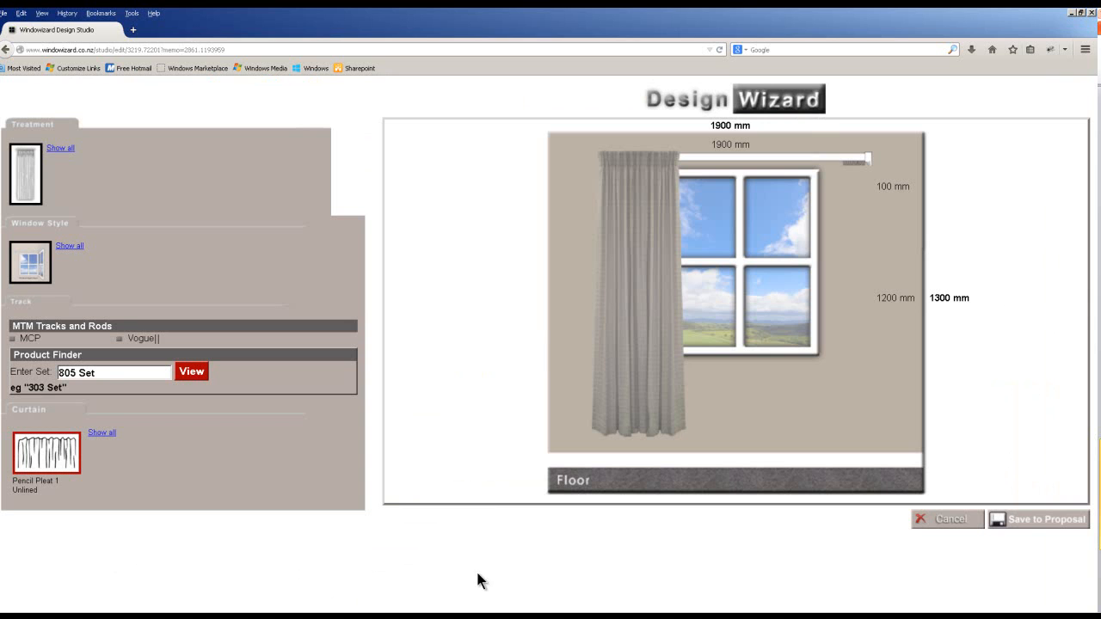
Give the track 28 gliders.
click(191, 371)
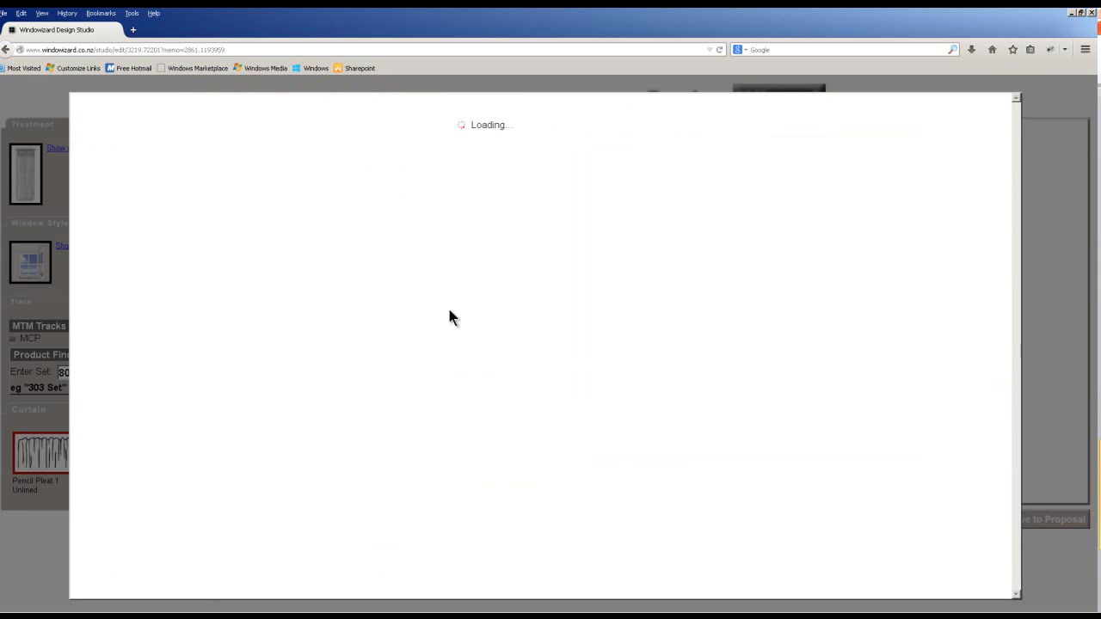
text(28)
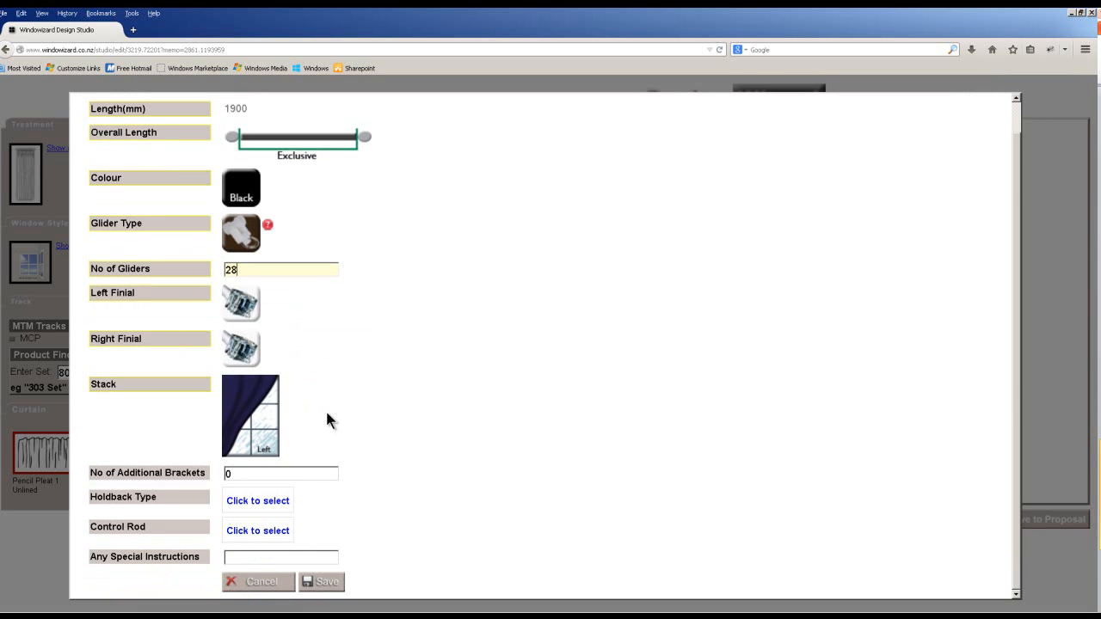
click(330, 585)
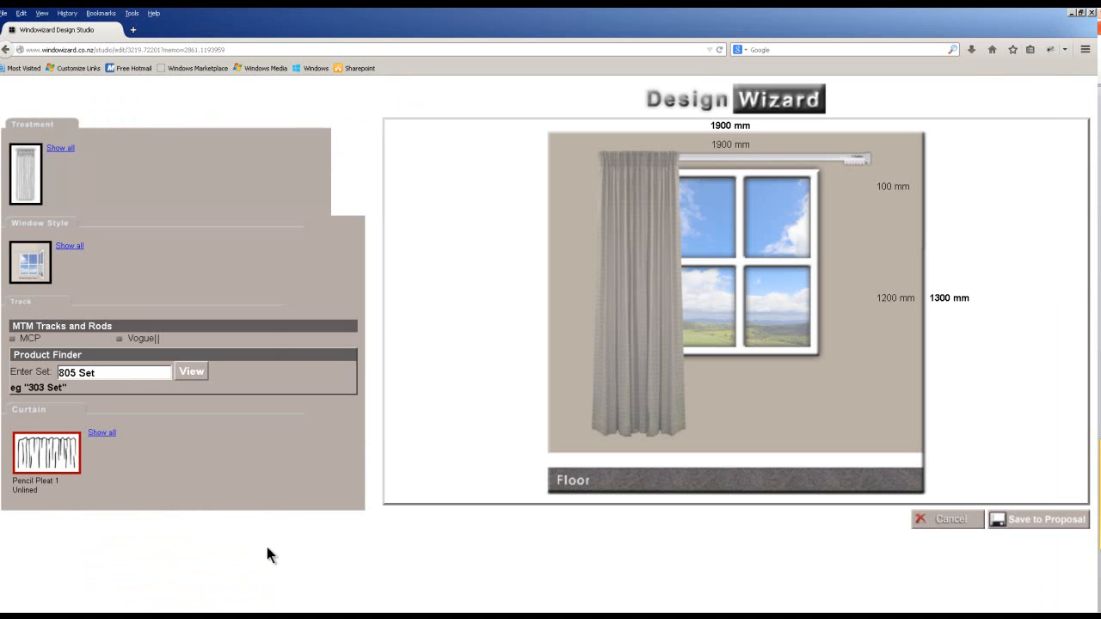
Raise the curtain fullness one step to 2.089 and save curtain and track to the proposal.
click(54, 465)
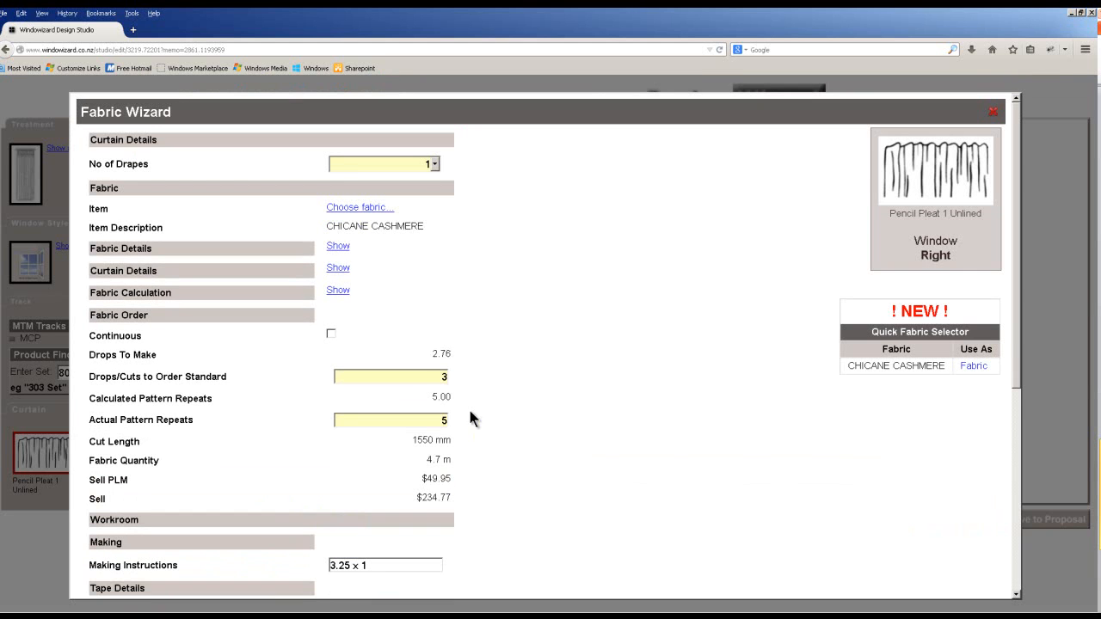
click(338, 268)
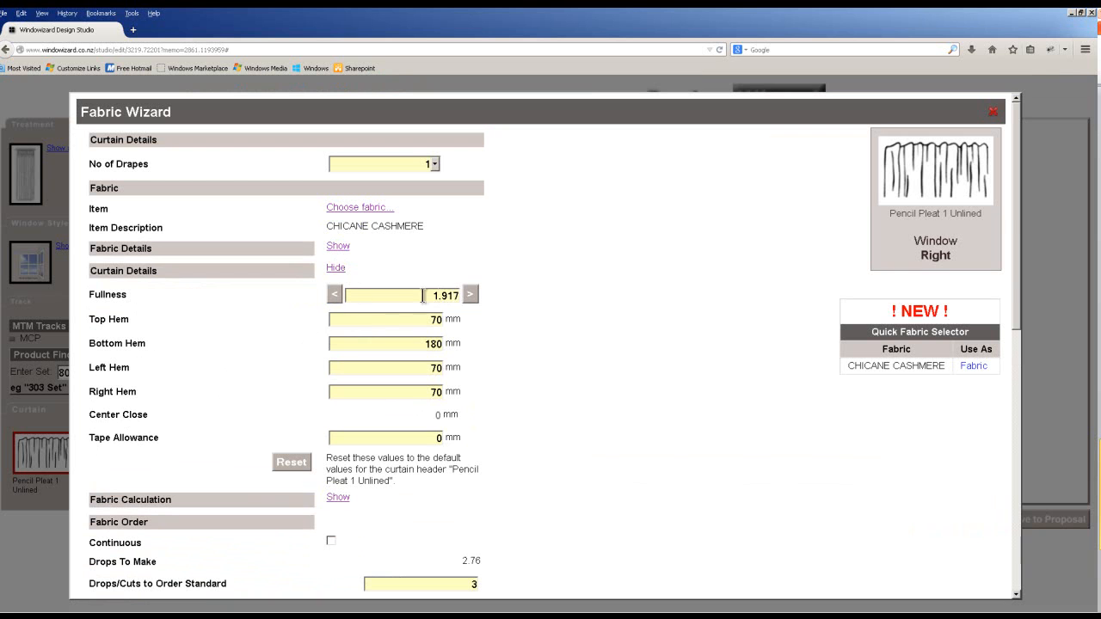
click(470, 294)
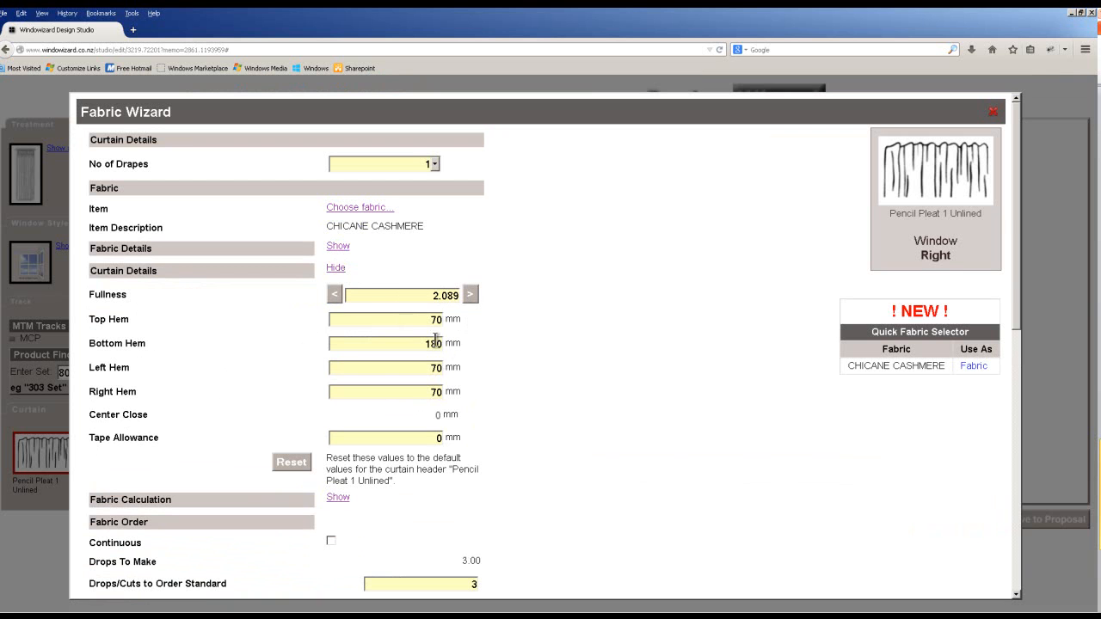
click(346, 269)
scroll(371, 321, down, 4)
scroll(389, 551, down, 4)
click(430, 582)
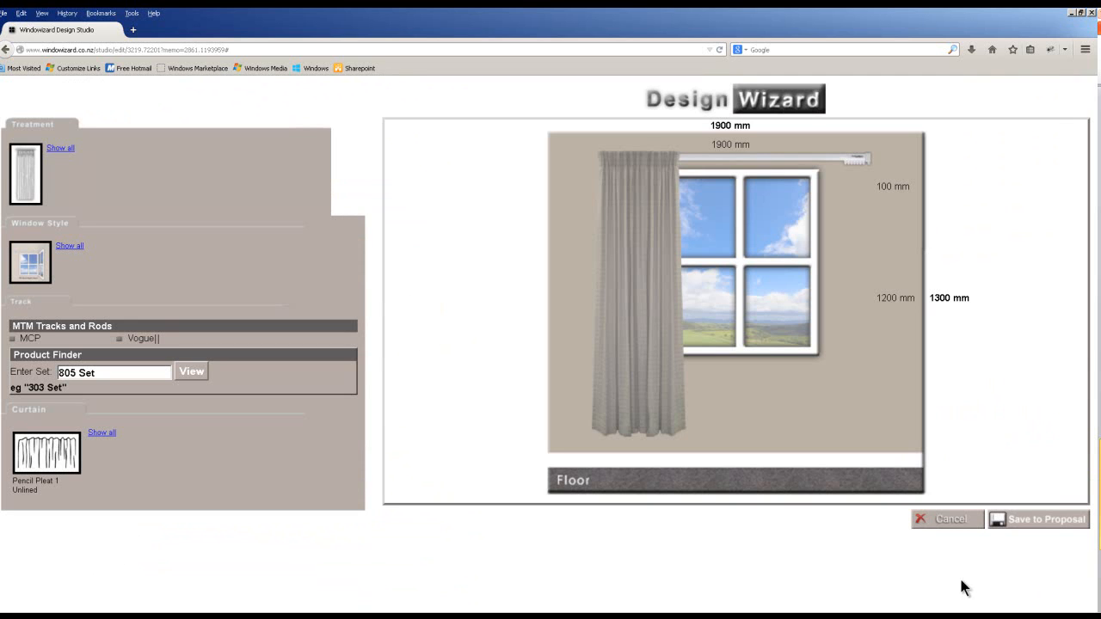
click(1024, 525)
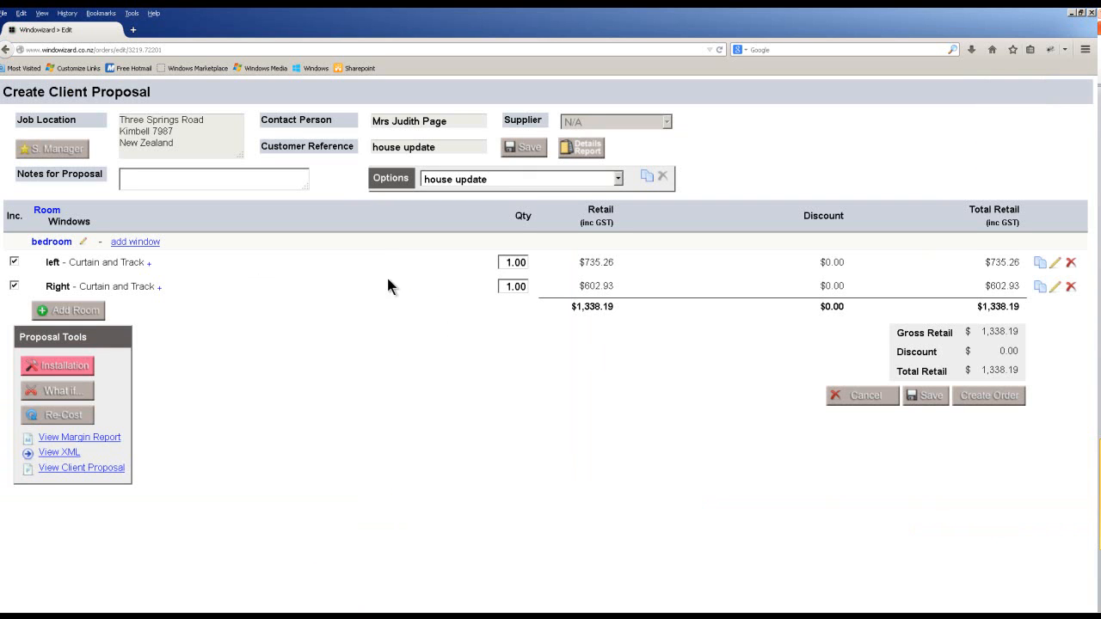
Inspect the left window's component lines, including the fabric description, then start adding a new room.
click(149, 263)
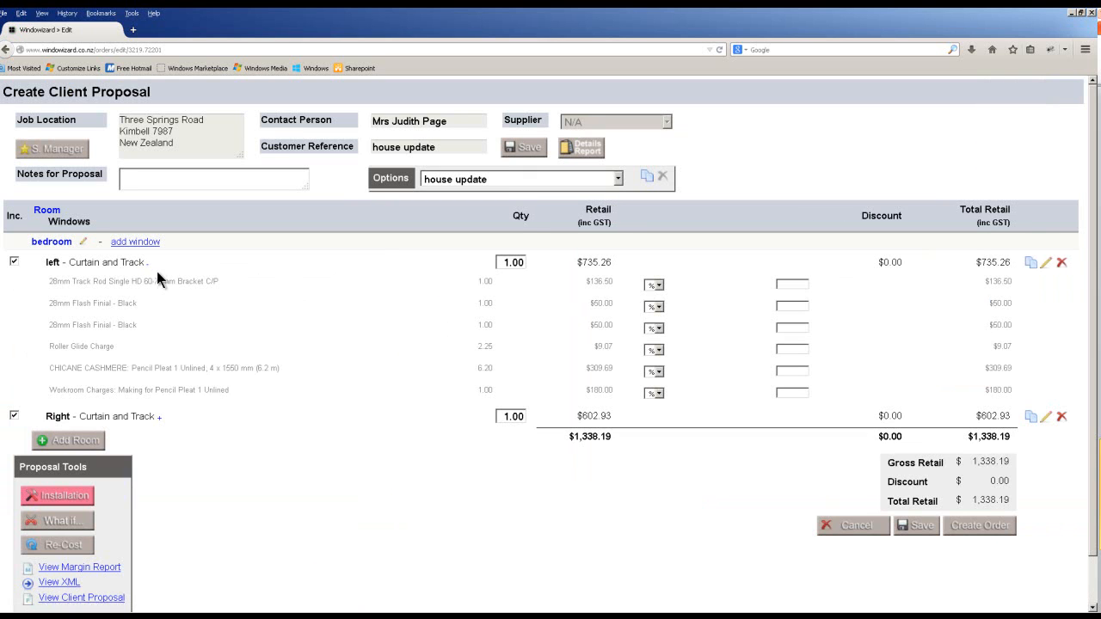
double_click(73, 348)
drag(73, 368, 179, 368)
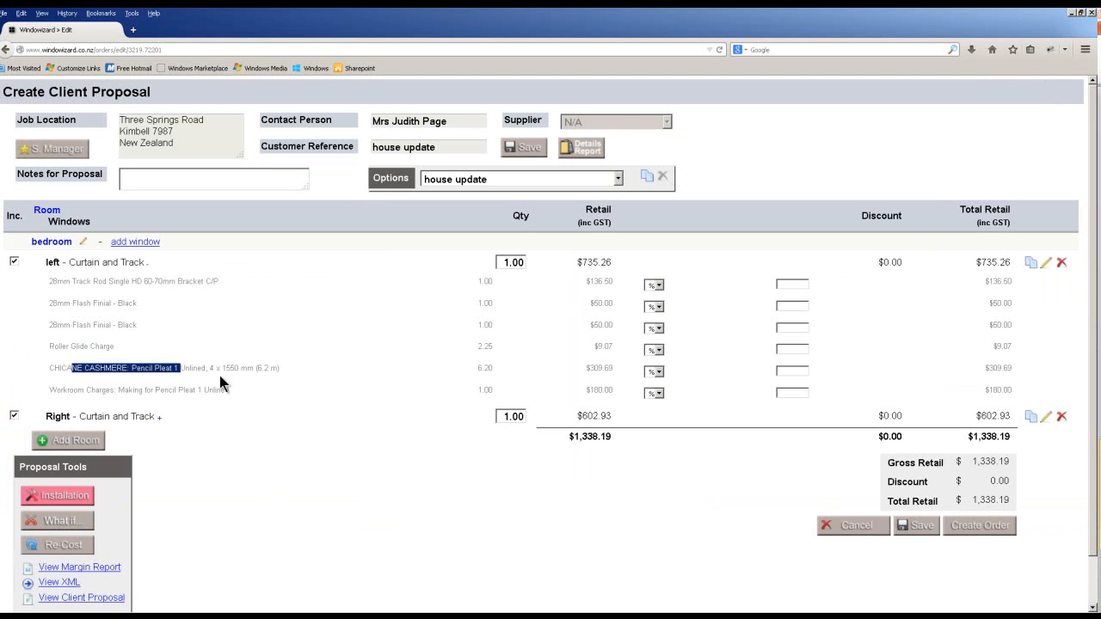
click(147, 263)
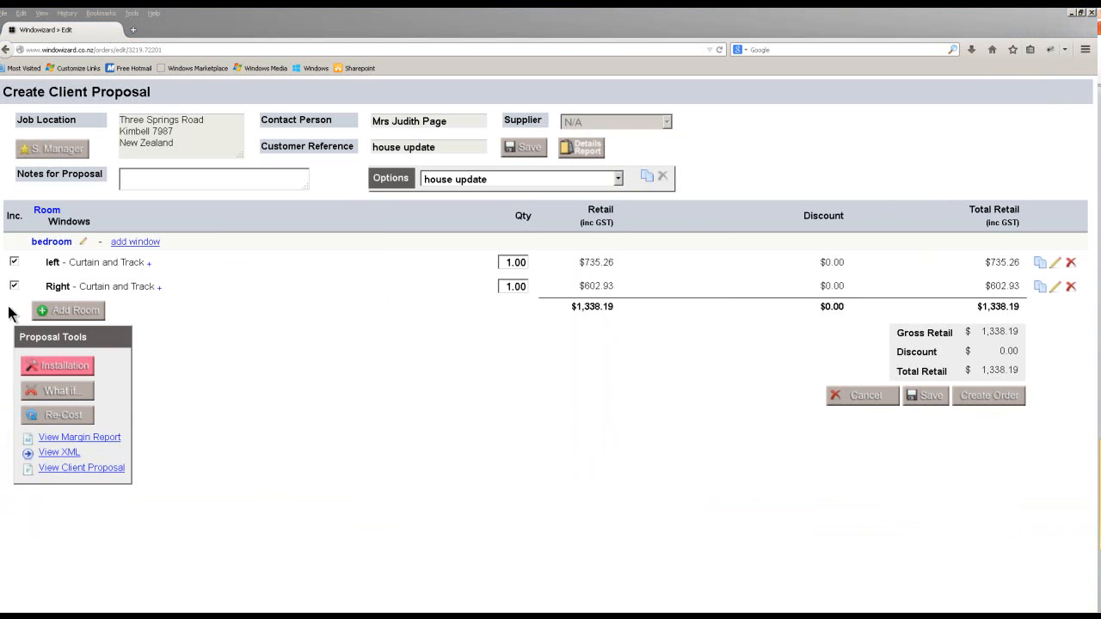
click(50, 311)
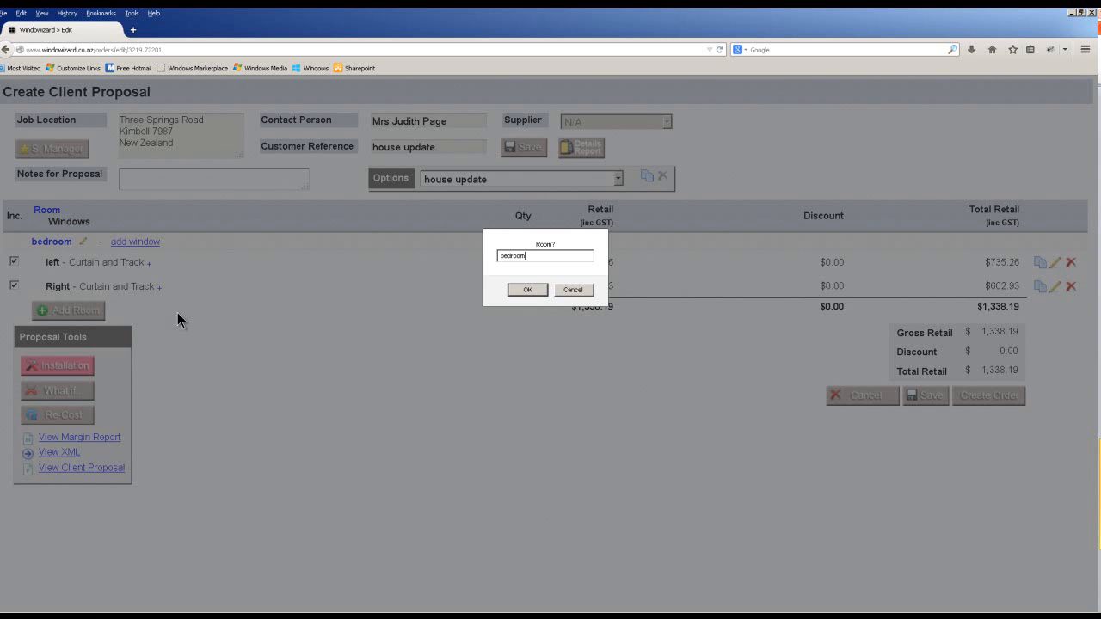
Add the bedroom room with window w3 as a single-style, inside-fit Roller Accendo blind.
click(528, 290)
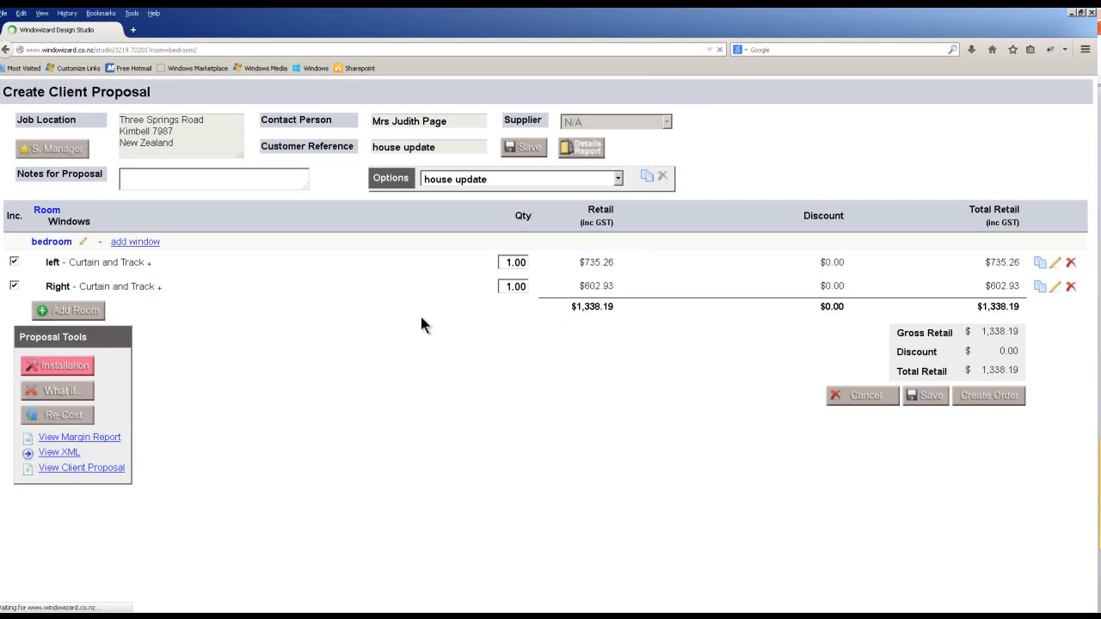
click(198, 174)
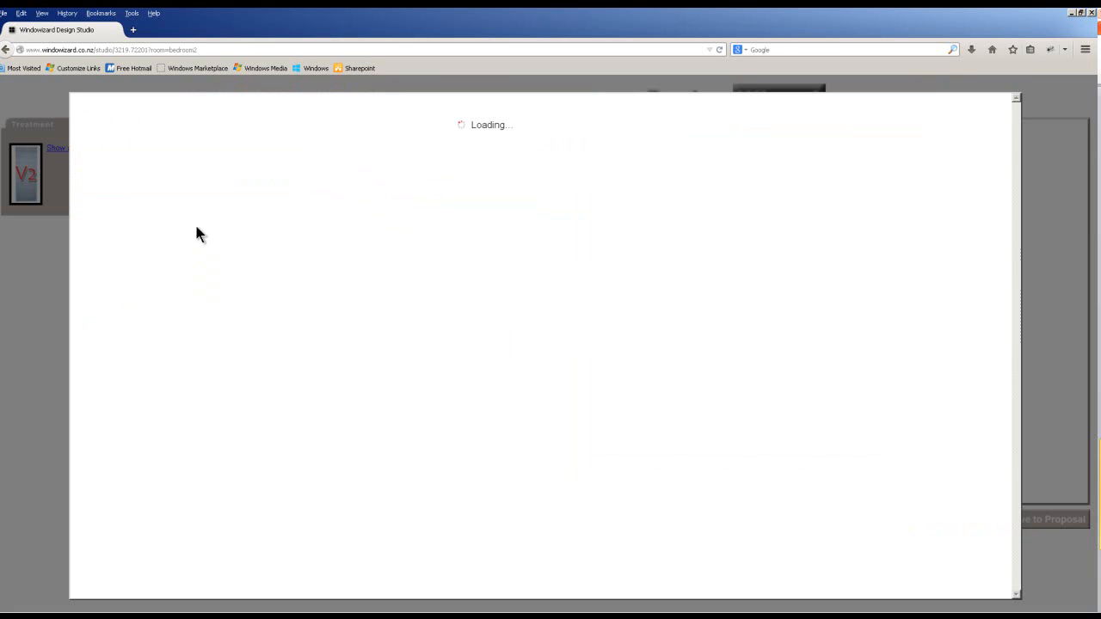
text(w3)
click(300, 212)
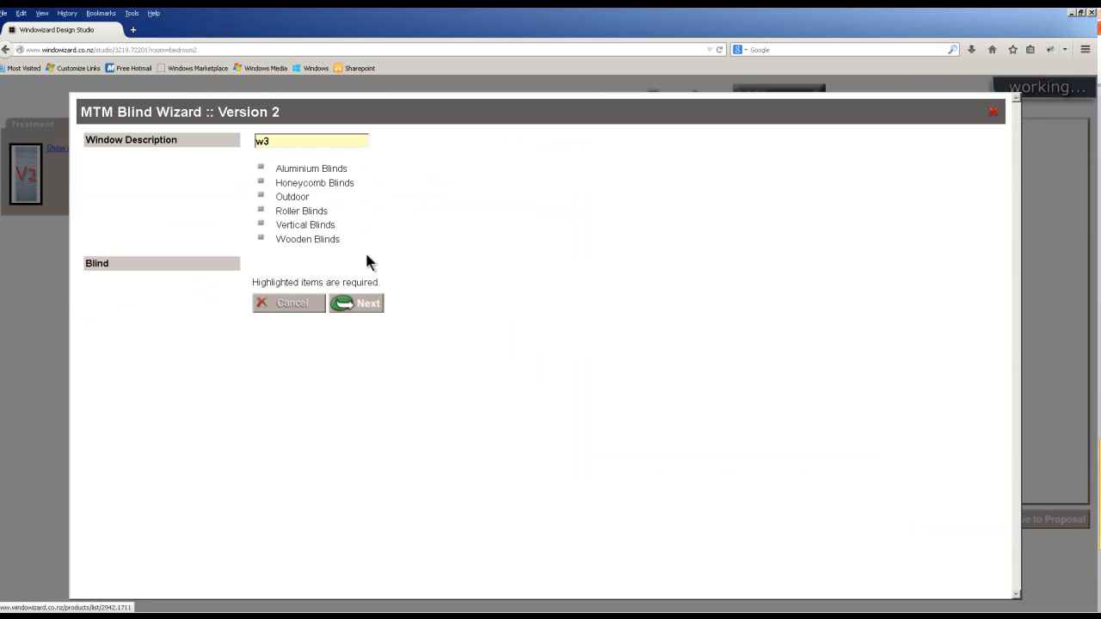
click(766, 326)
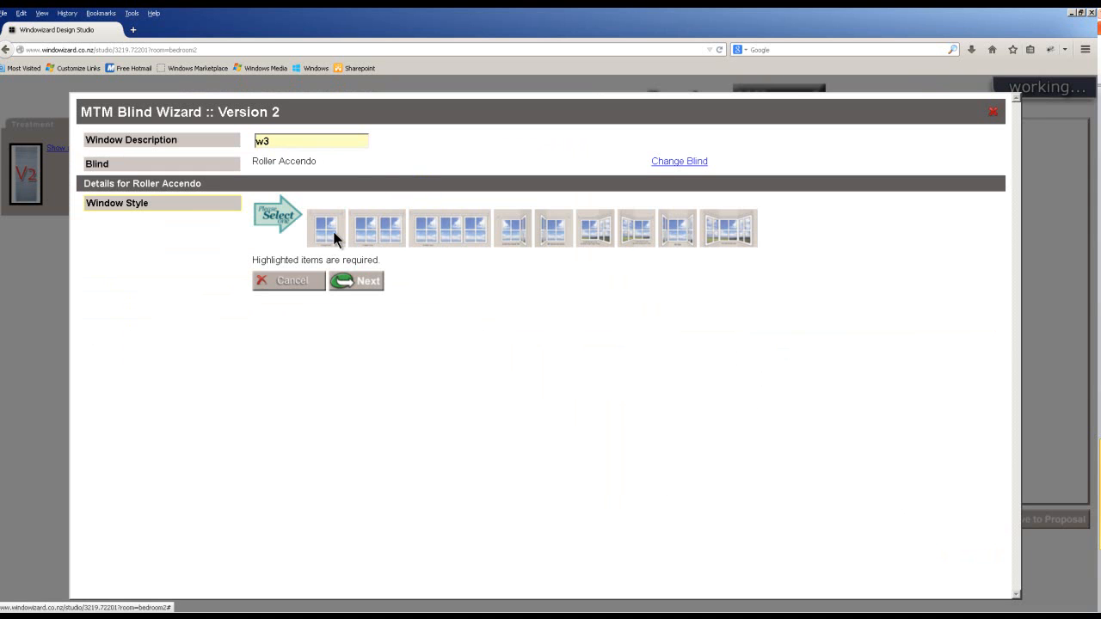
click(335, 234)
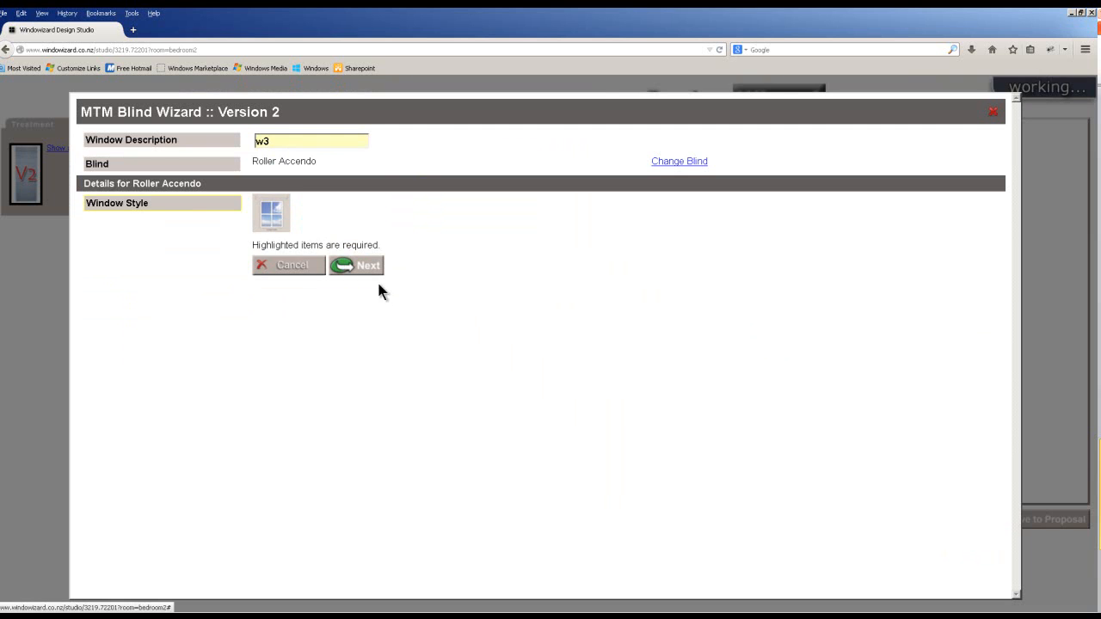
click(338, 277)
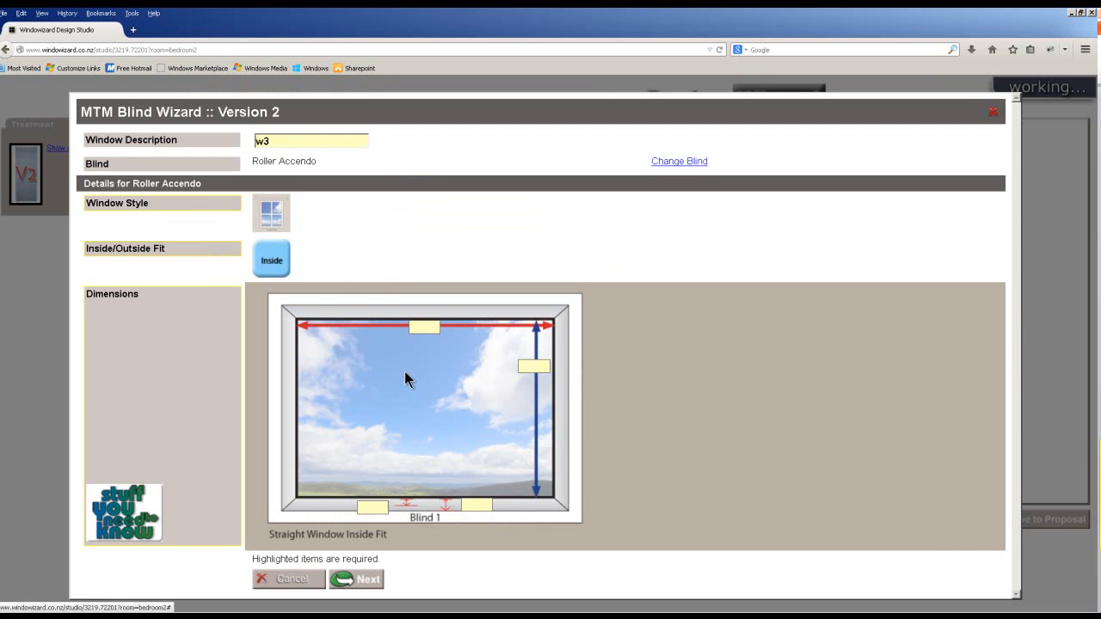
Size the blind 1250 wide by 1000 drop and start the bottom-left measurement.
click(419, 328)
text(130)
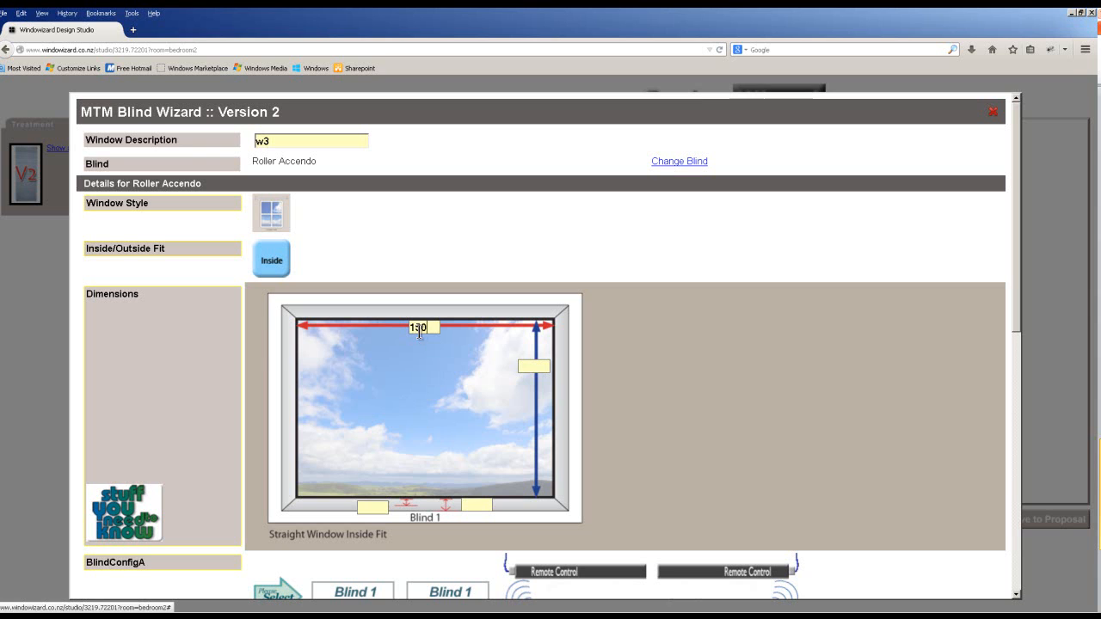
click(405, 326)
drag(425, 327, 406, 327)
click(533, 367)
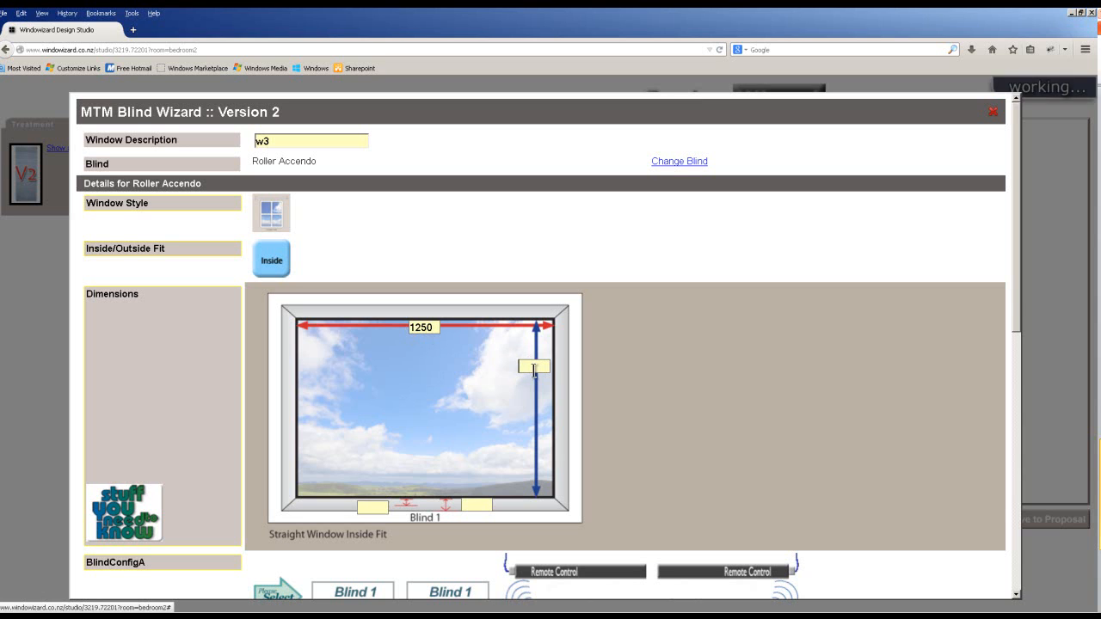
text(1000)
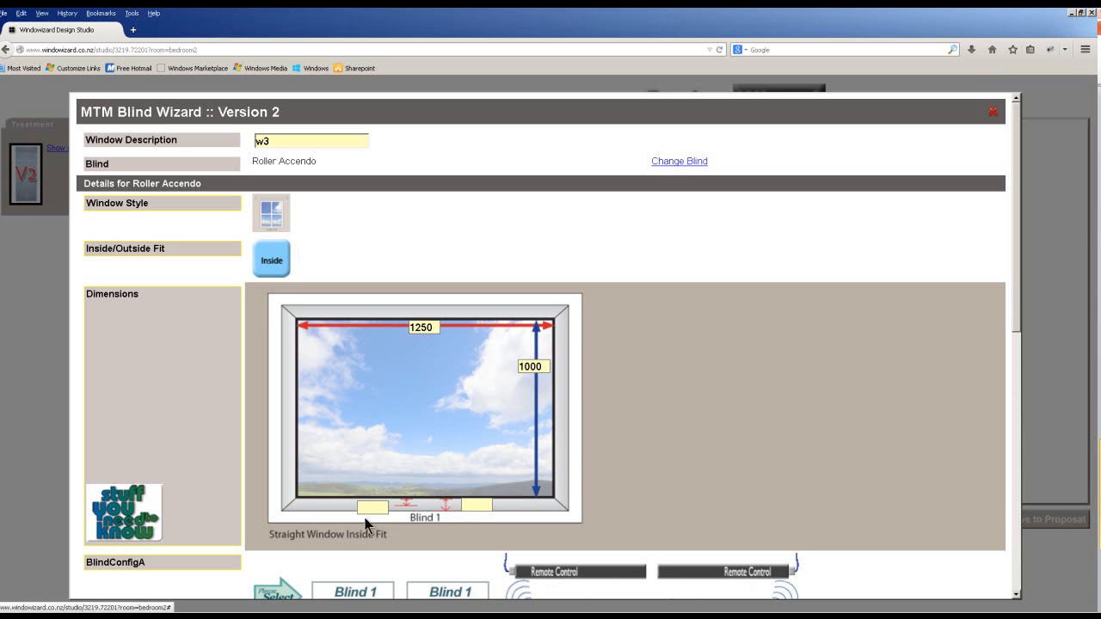
click(367, 506)
text(101)
scroll(495, 508, down, 3)
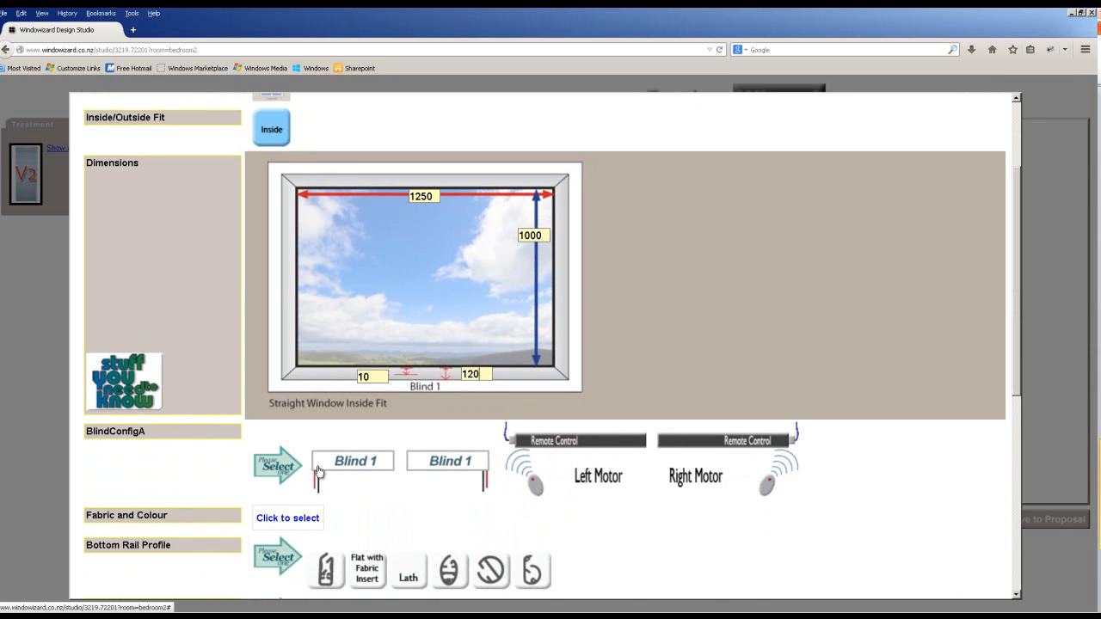
Choose the single Blind 1 configuration in Arizona Ash fabric with no bottom rail profile.
click(361, 467)
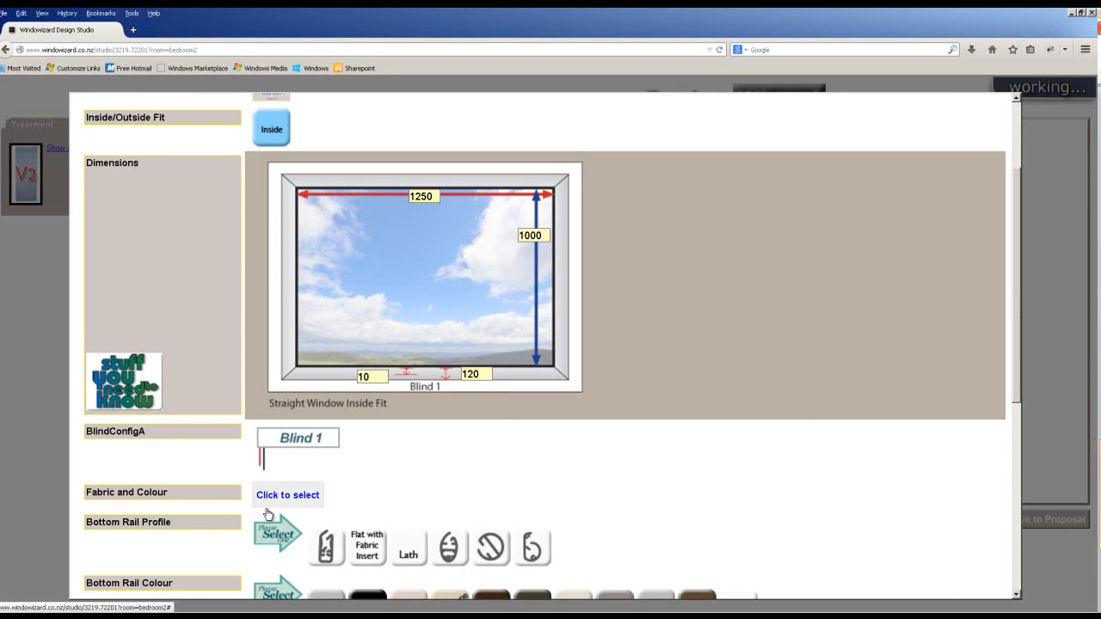
scroll(284, 494, down, 1)
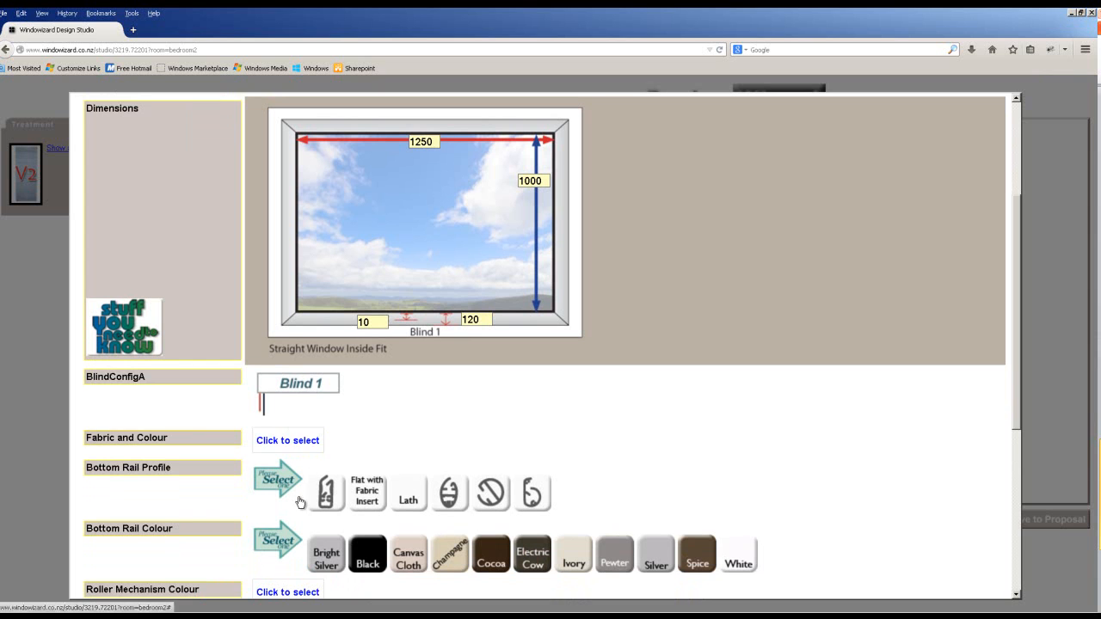
click(310, 447)
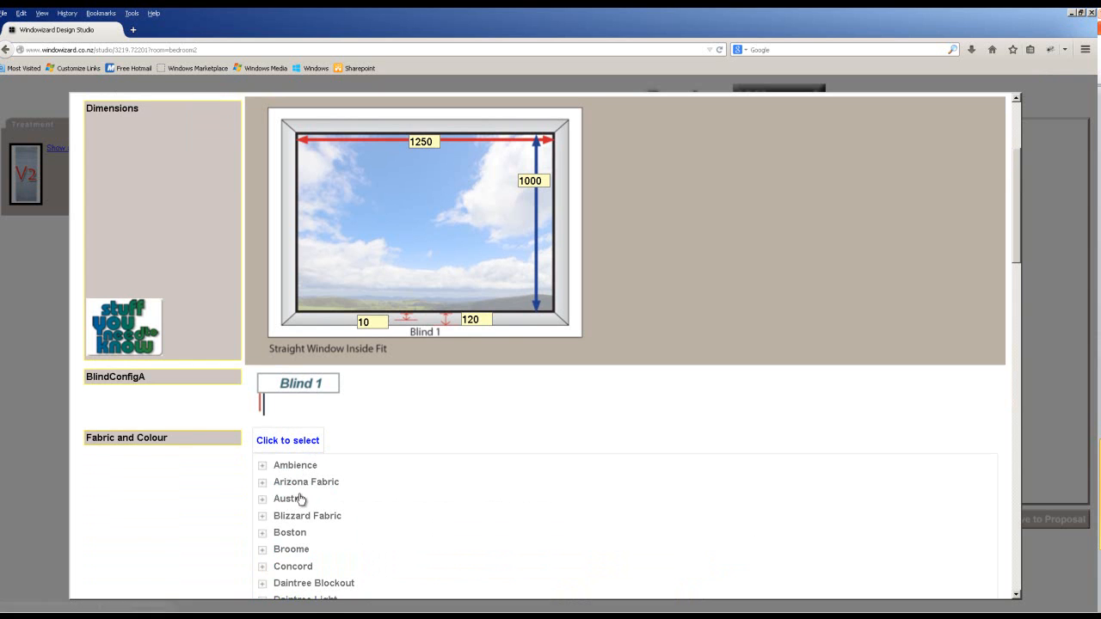
click(296, 483)
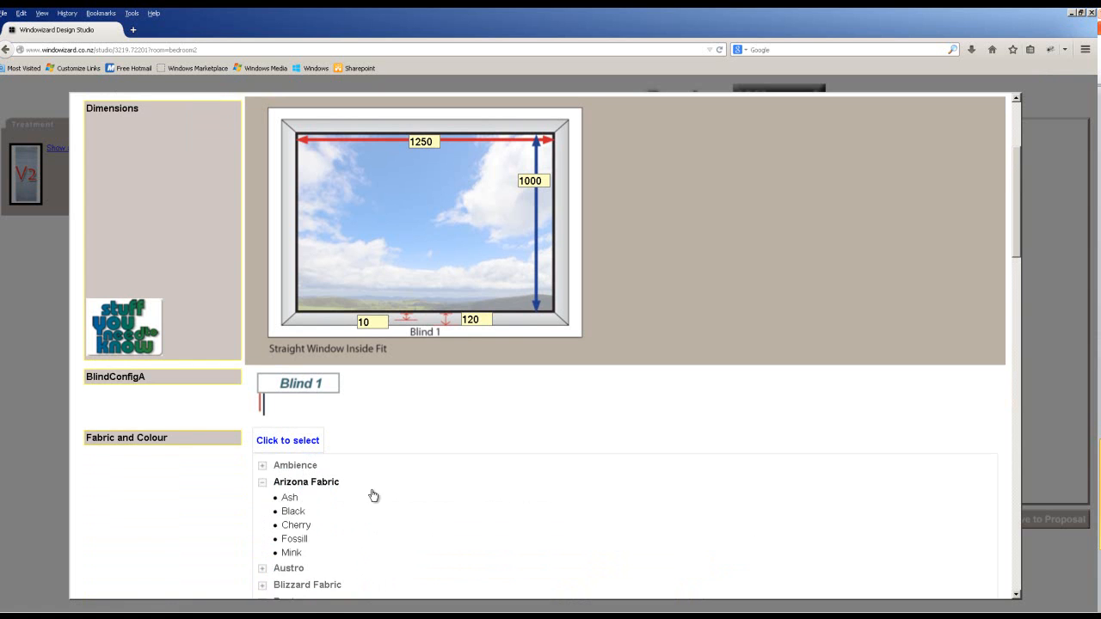
click(290, 498)
click(490, 498)
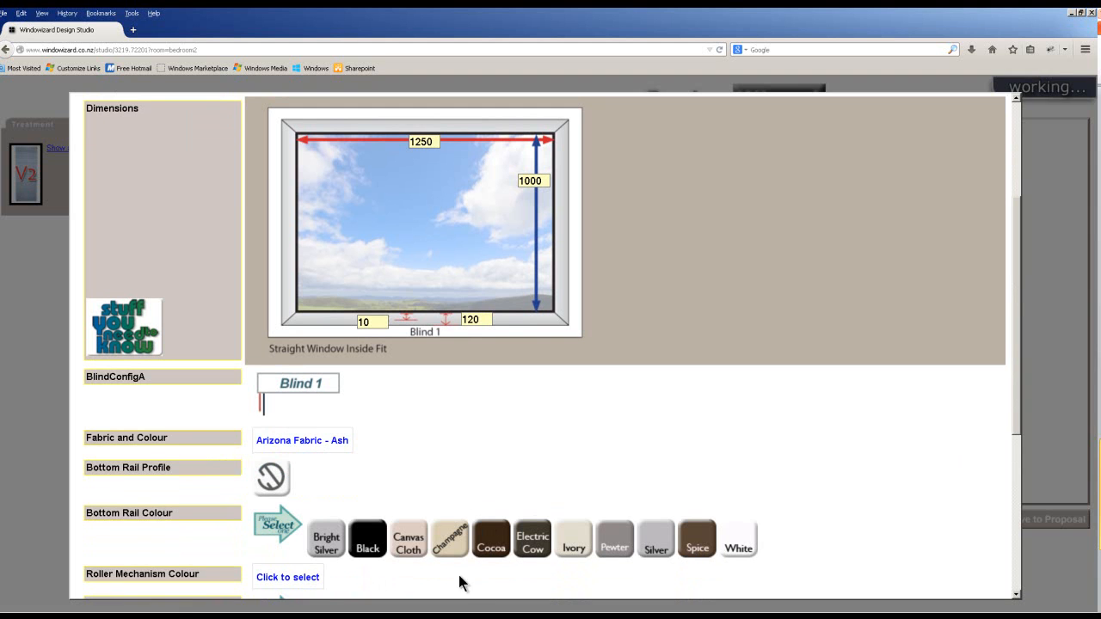
Make the bottom rail, roller mechanism and joined chain all Ivory.
scroll(430, 516, down, 1)
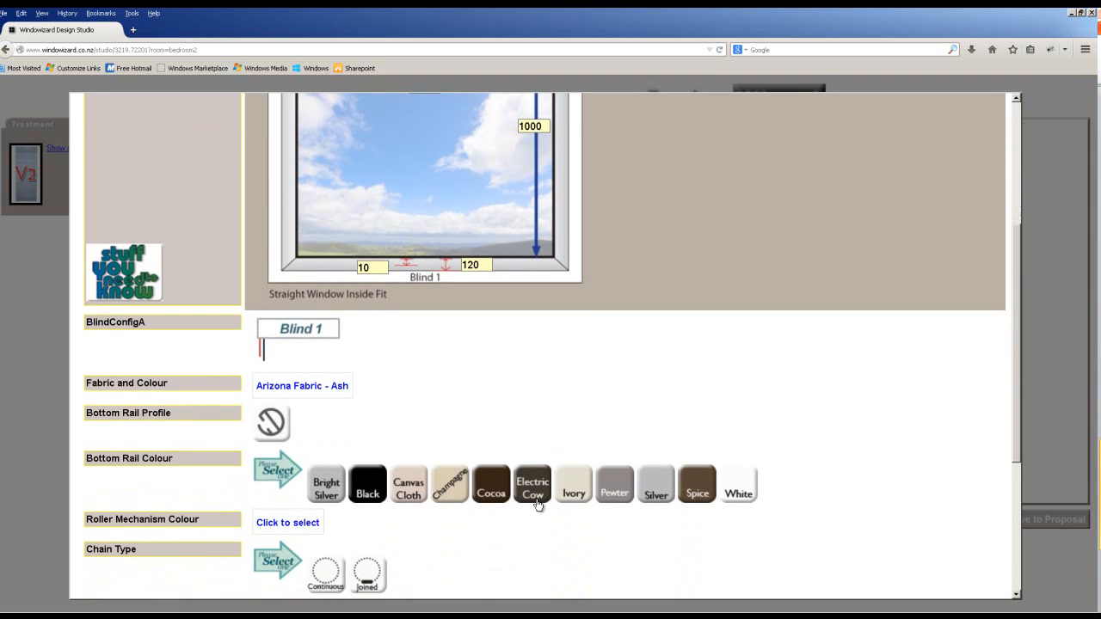
click(572, 494)
click(303, 518)
click(303, 531)
scroll(327, 544, down, 1)
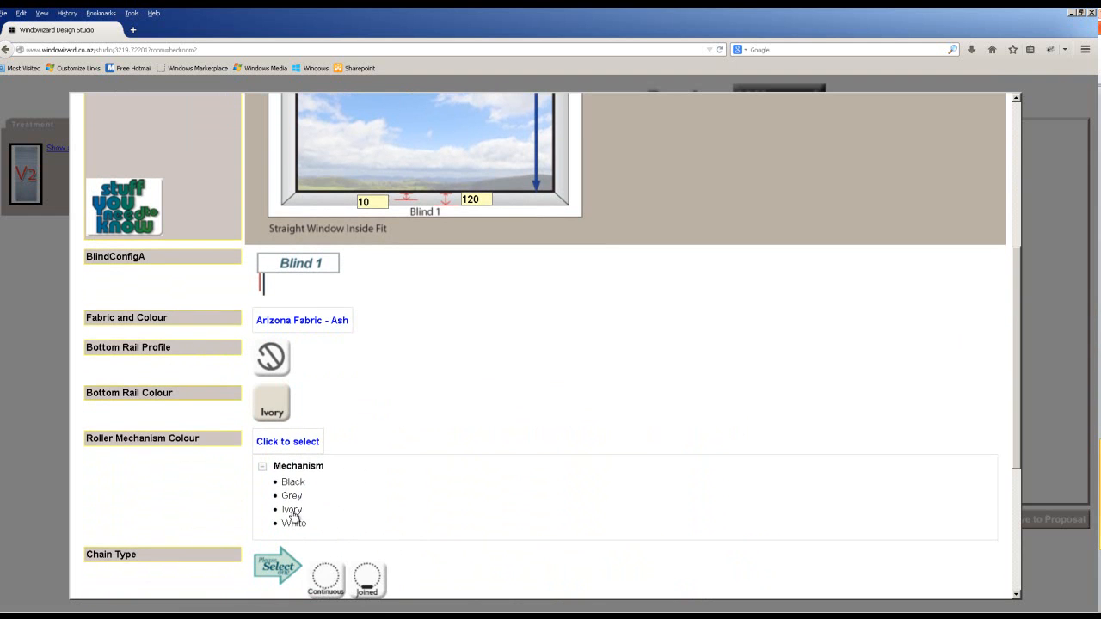
click(292, 510)
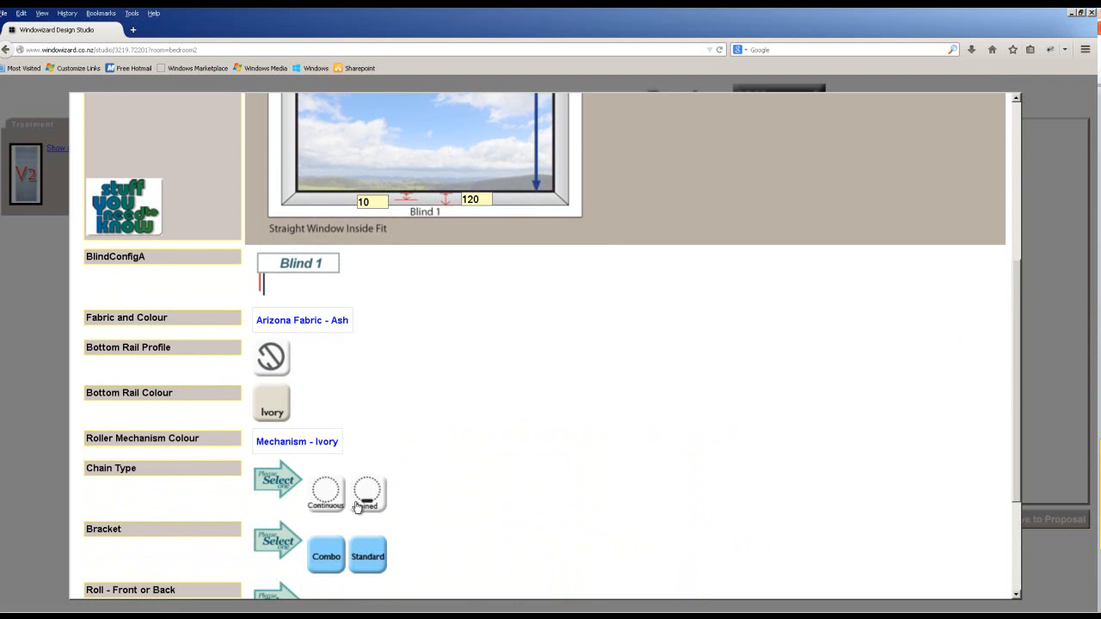
click(367, 506)
scroll(372, 552, down, 2)
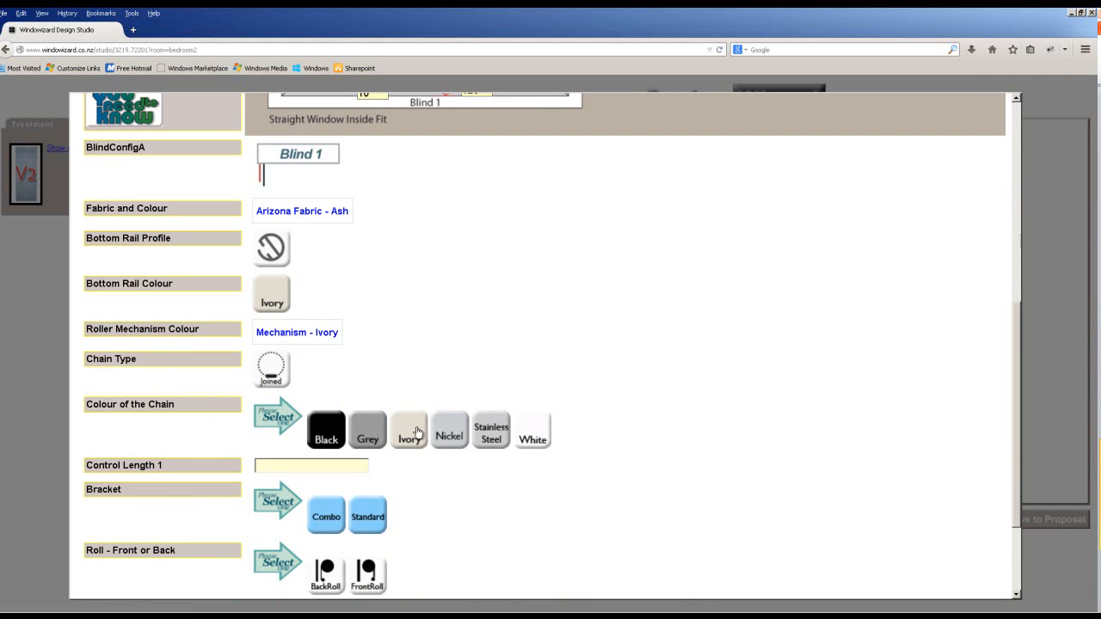
click(421, 432)
Set 750 control length, standard bracket, front roll and no chain safety, then finish the form.
click(280, 450)
text(750)
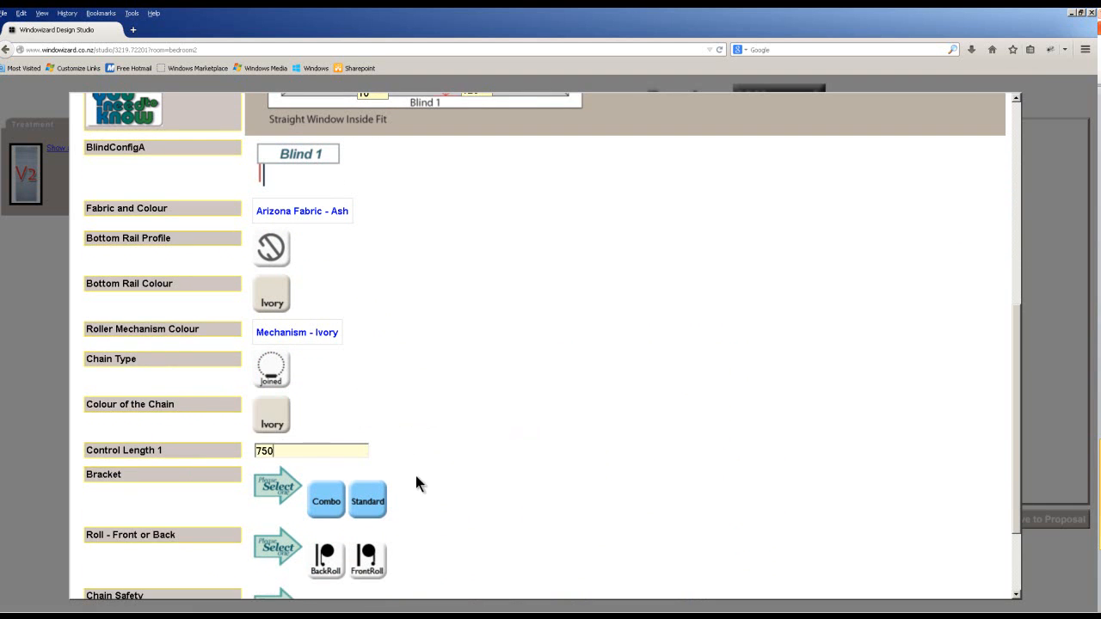
click(369, 509)
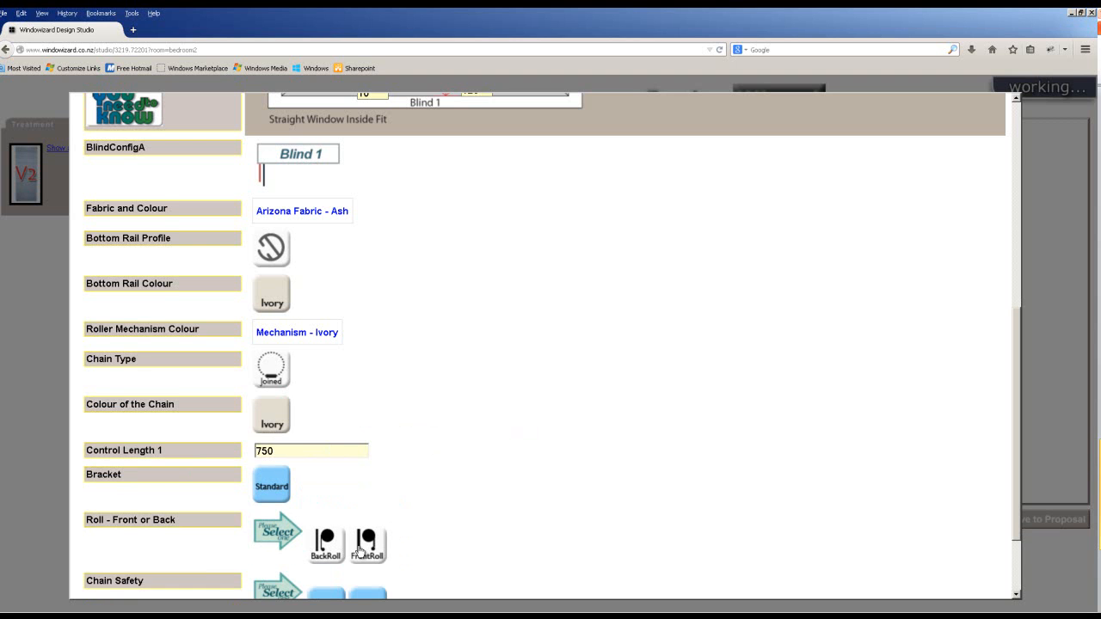
click(367, 546)
scroll(417, 574, down, 2)
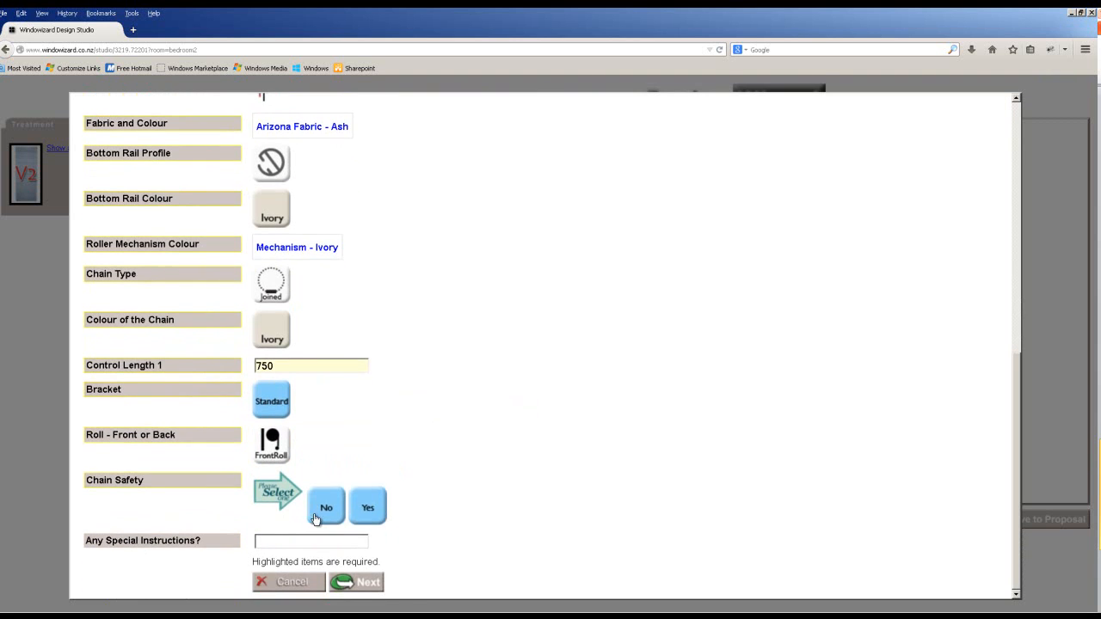
click(321, 519)
click(320, 540)
click(355, 582)
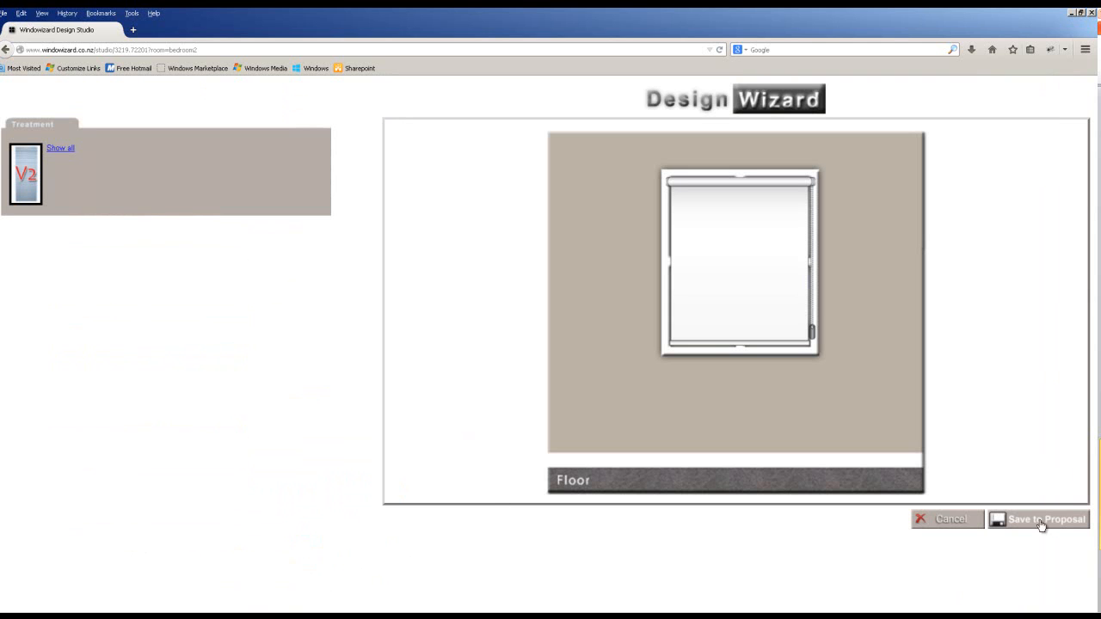
Save the w3 blind to the proposal under bedroom2 and expand its Roller Accendo detail line.
click(1039, 521)
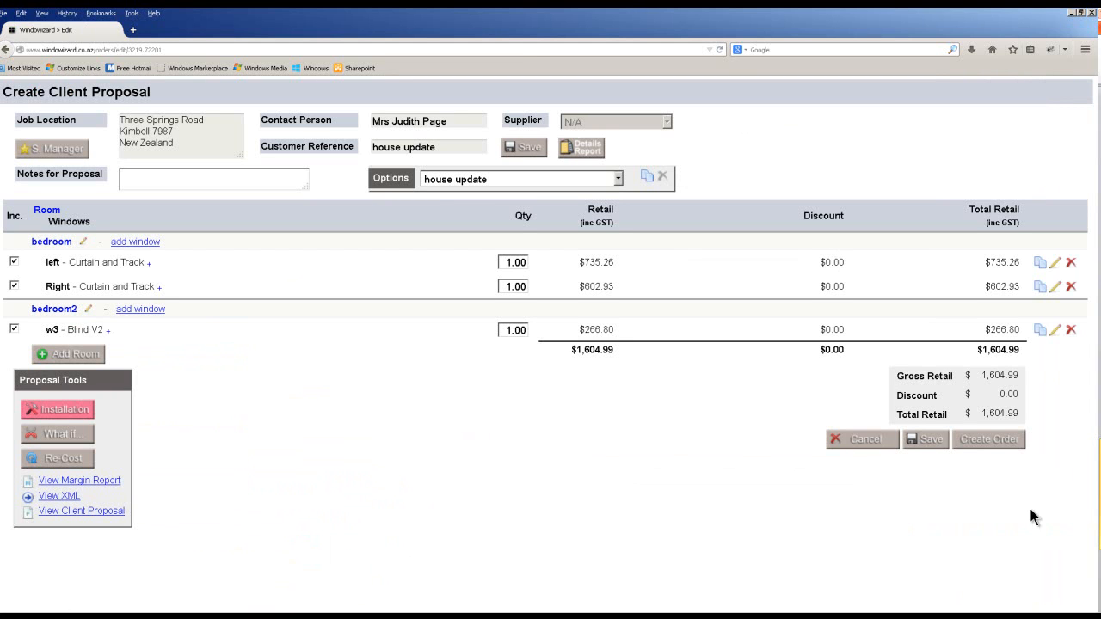
click(108, 331)
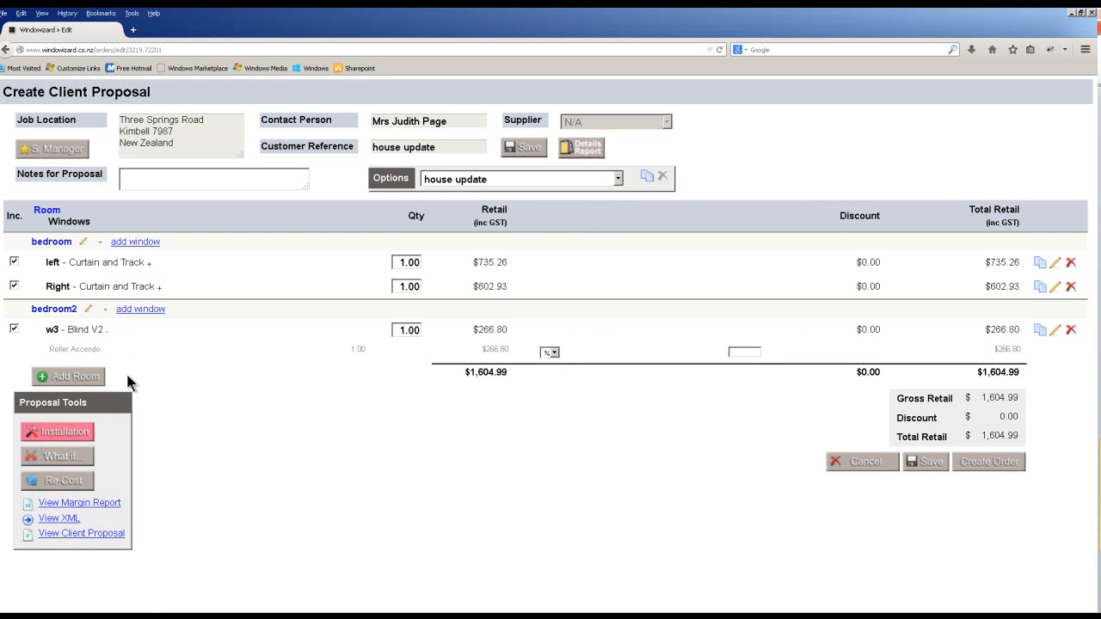
Charge installation at Standard Blind for the blind and apply rates to both curtains and tracks.
click(76, 436)
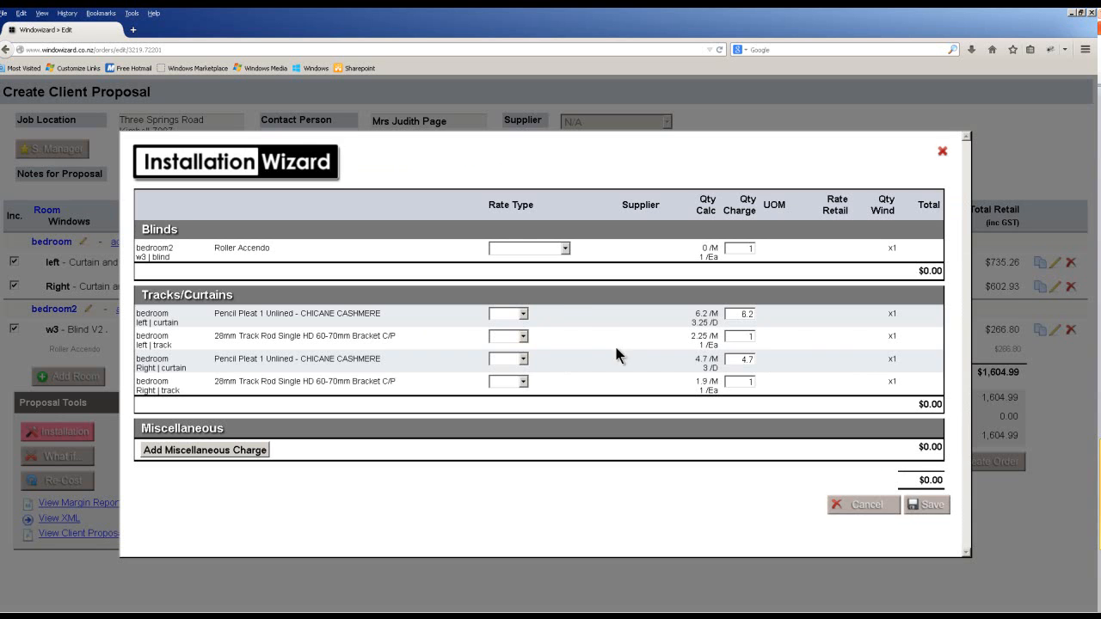
click(564, 248)
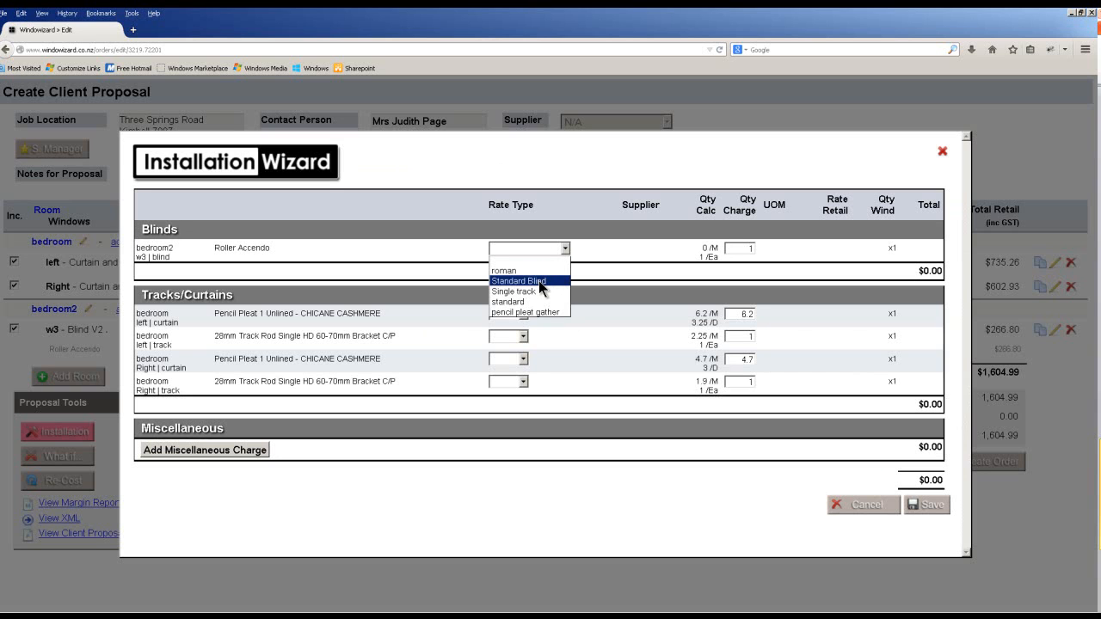
click(538, 281)
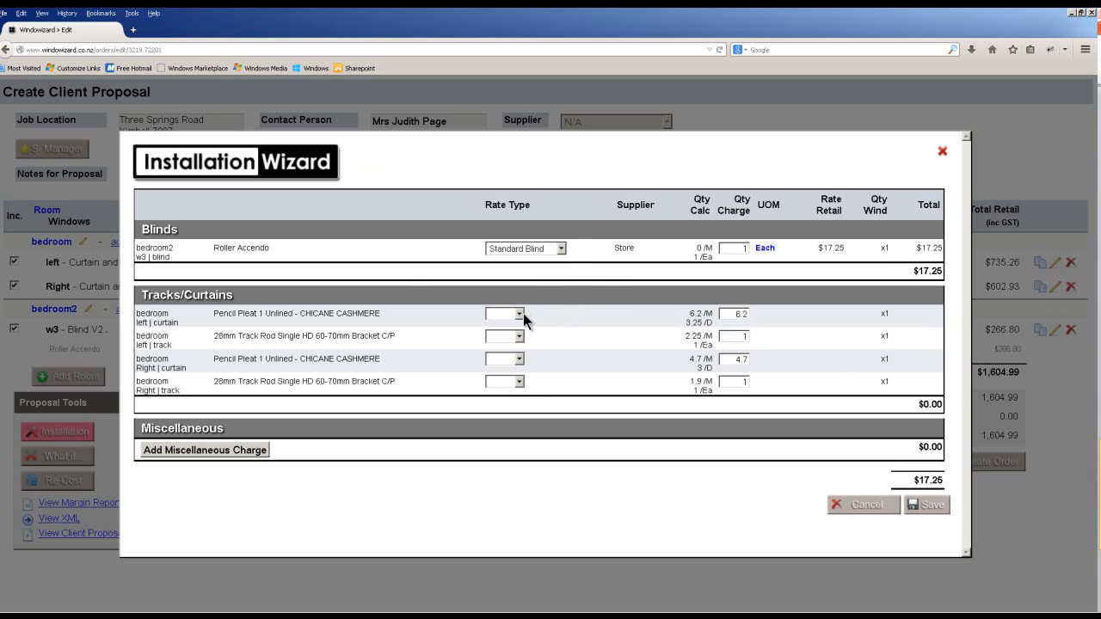
click(513, 335)
click(509, 337)
click(502, 358)
click(504, 359)
click(499, 385)
click(511, 382)
click(501, 405)
Add a miscellaneous charge of type misc and save the $463.45 installation charges.
click(213, 451)
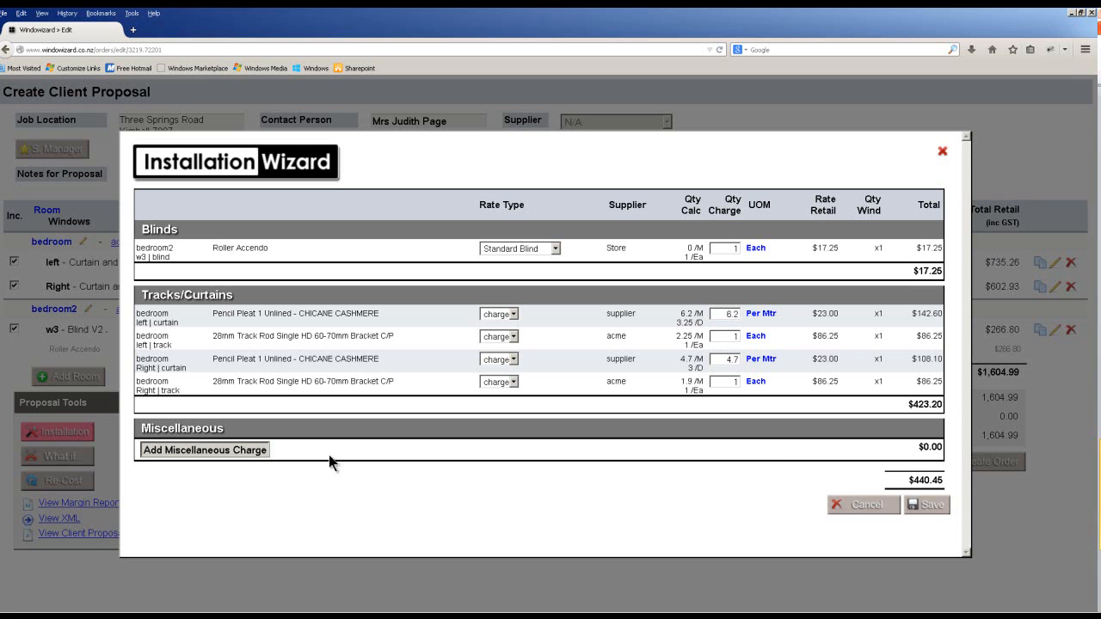
click(514, 447)
click(502, 472)
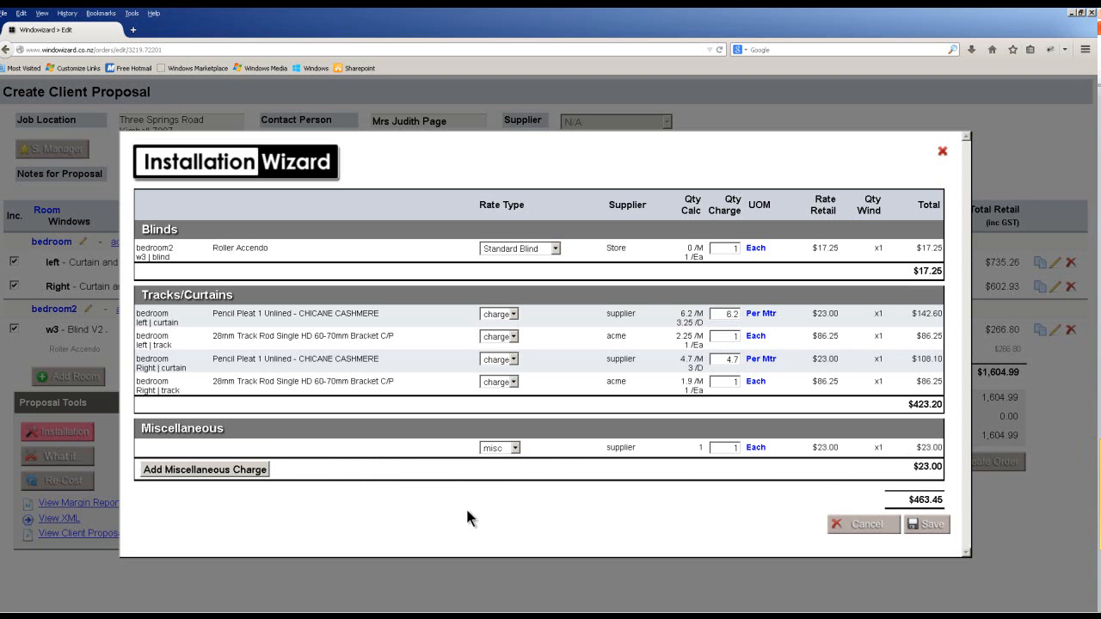
click(944, 532)
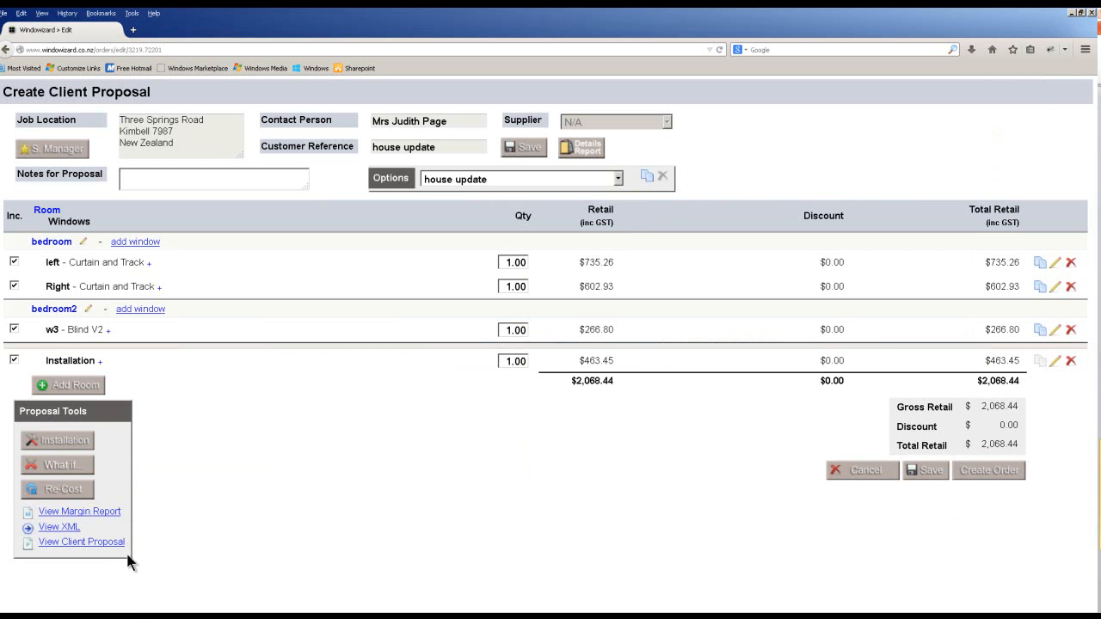
click(106, 547)
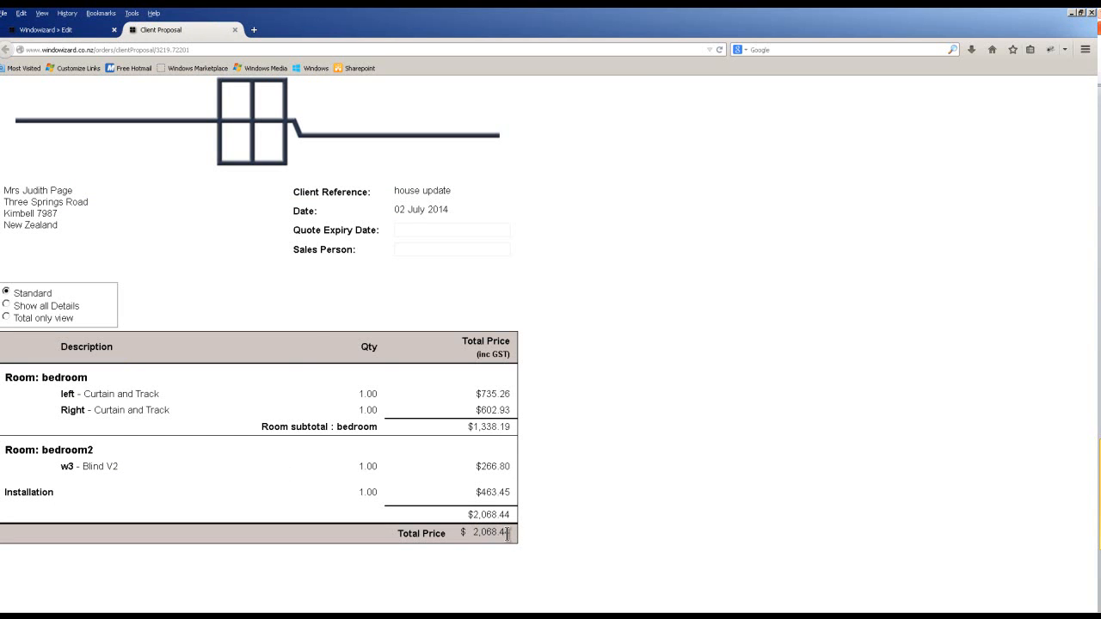
click(235, 29)
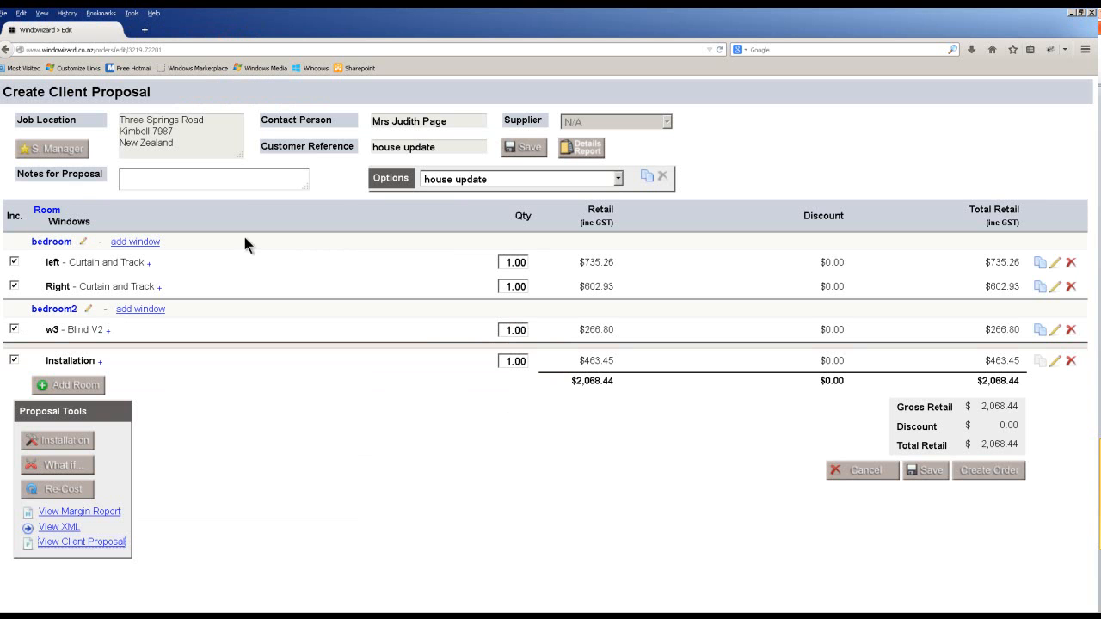
click(77, 511)
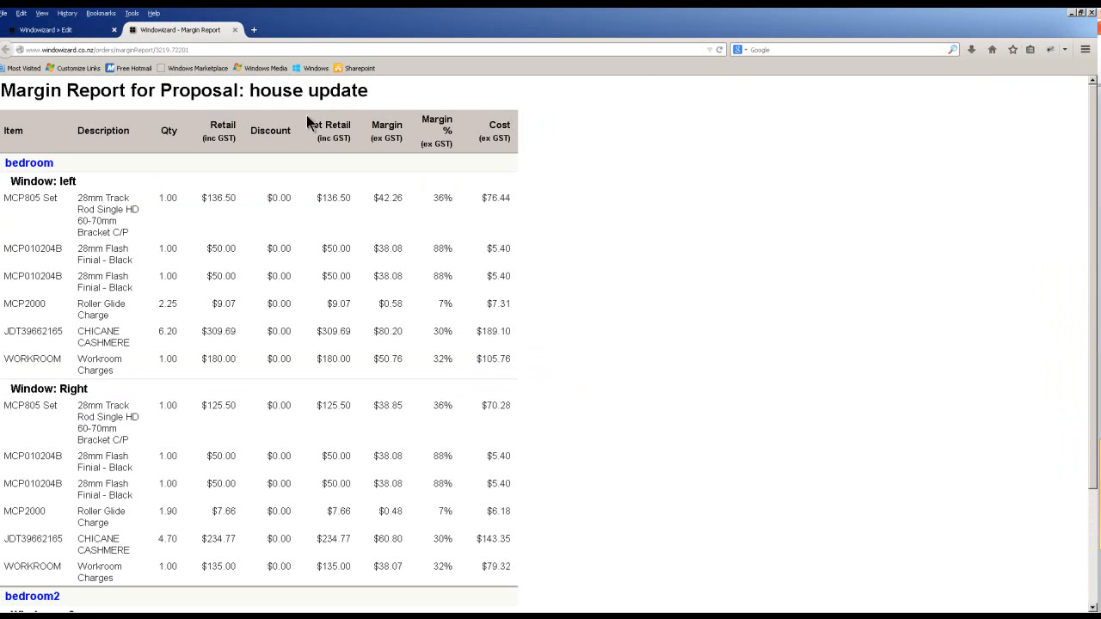
click(235, 30)
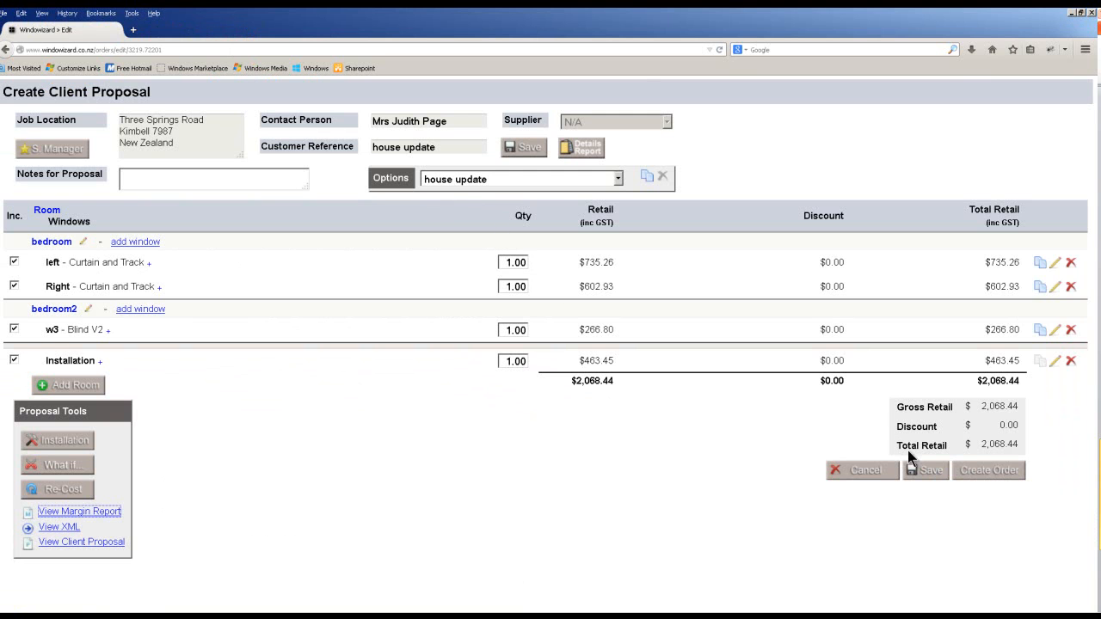
Create orders from the $2,068.44 'house update' proposal and confirm.
click(989, 473)
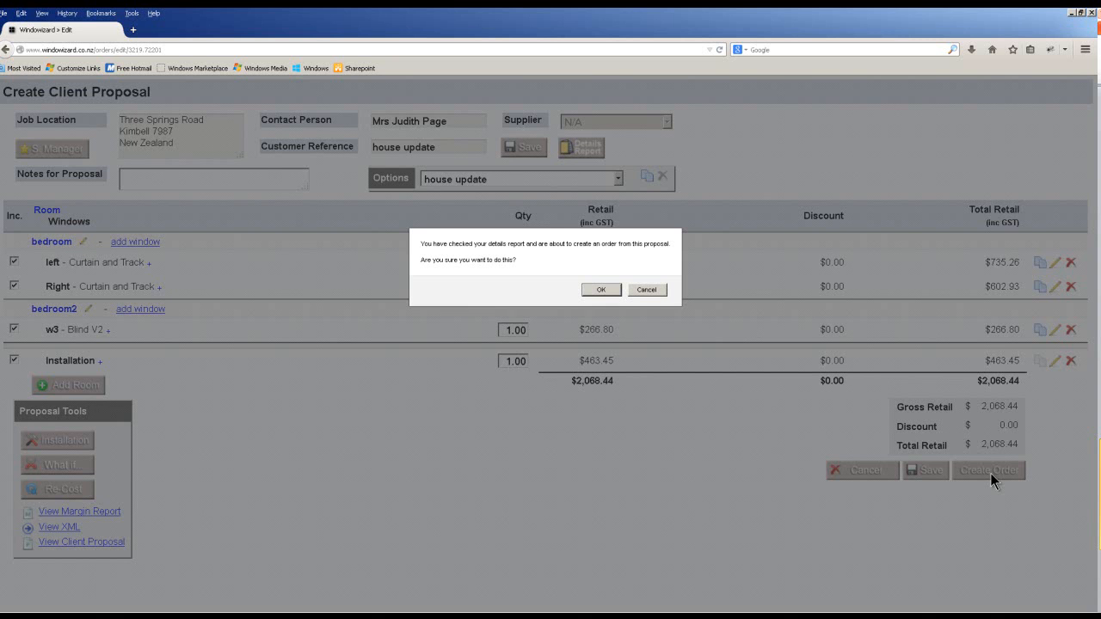
click(601, 291)
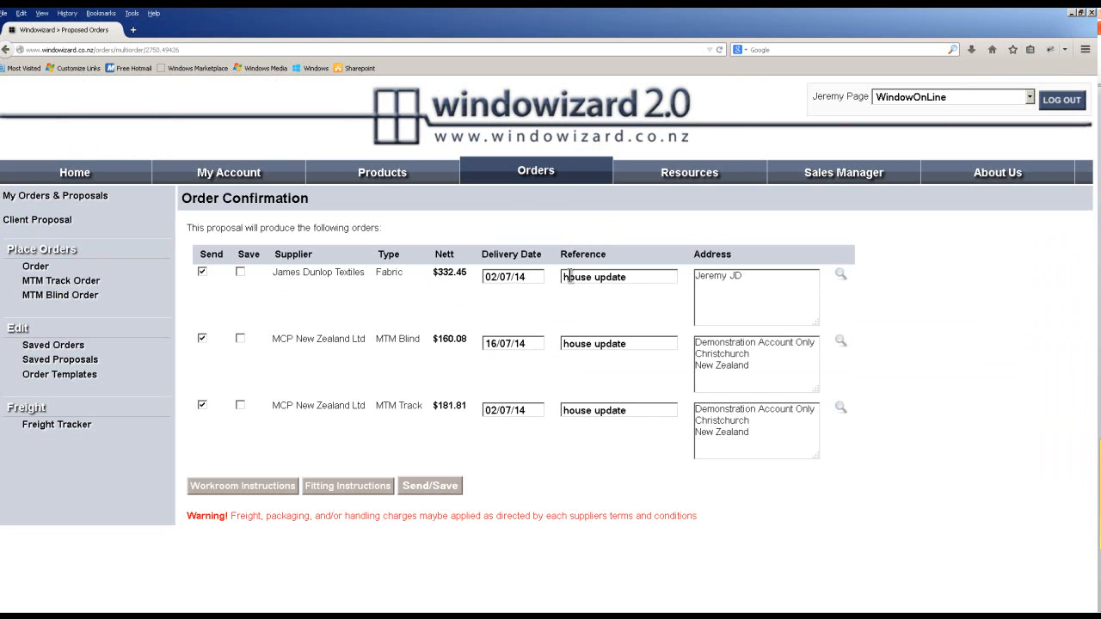
Review the workroom and fitting instructions, then start sending the three 'house update' orders.
click(259, 485)
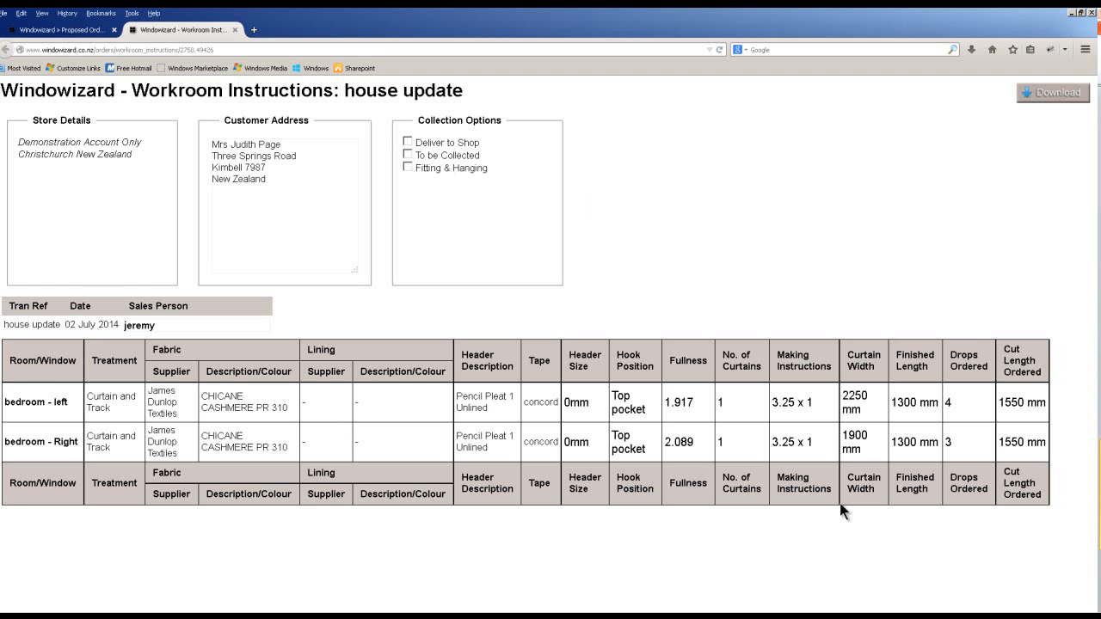
click(235, 30)
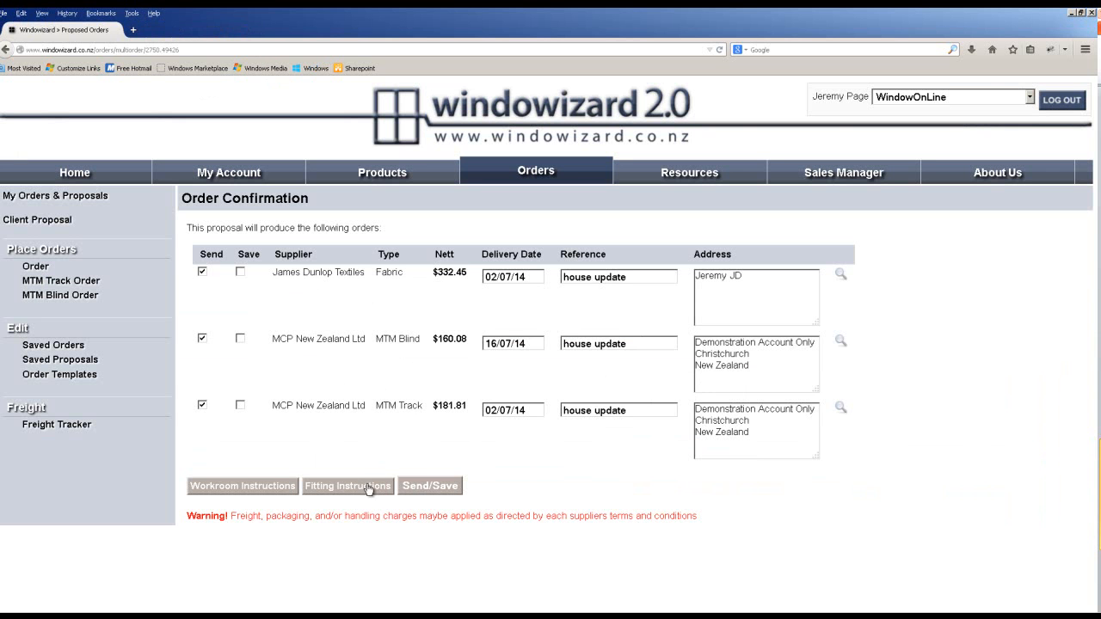
click(372, 486)
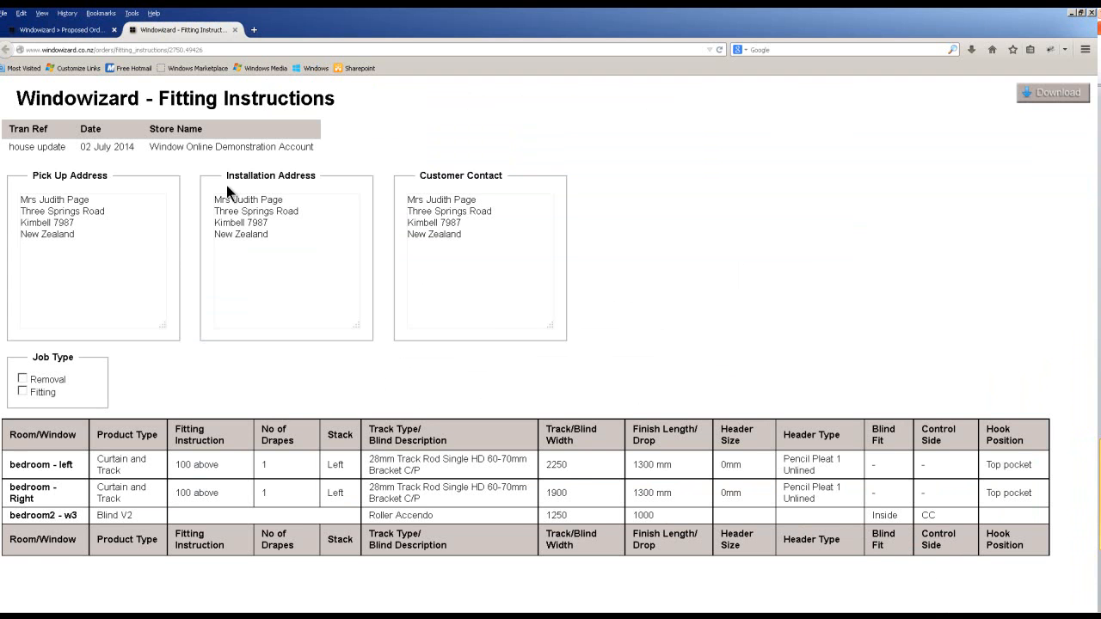
click(235, 31)
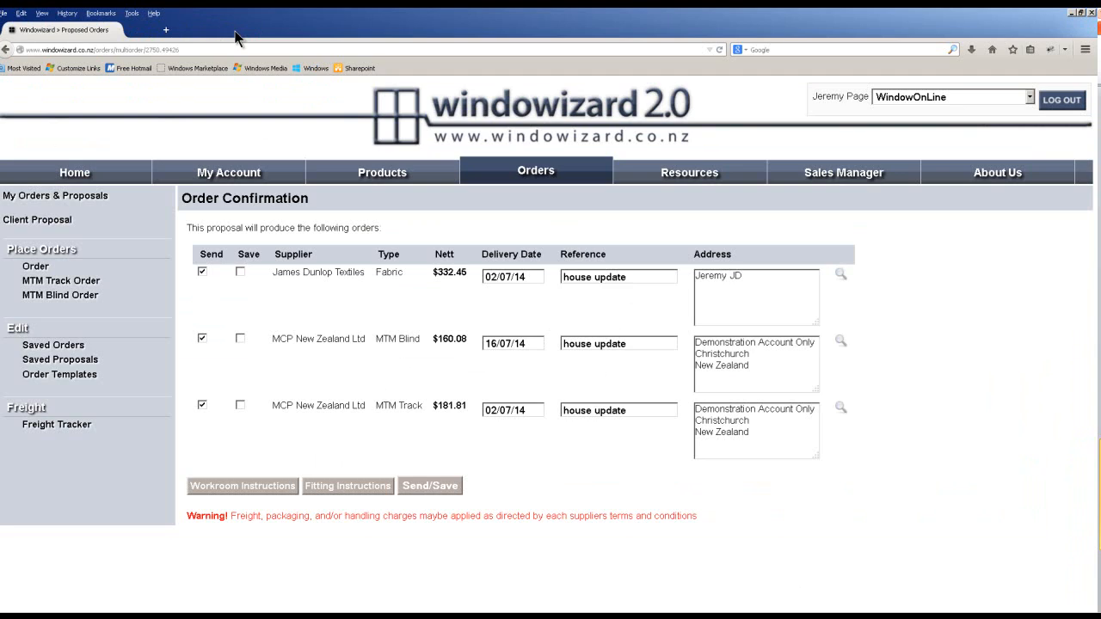
click(430, 486)
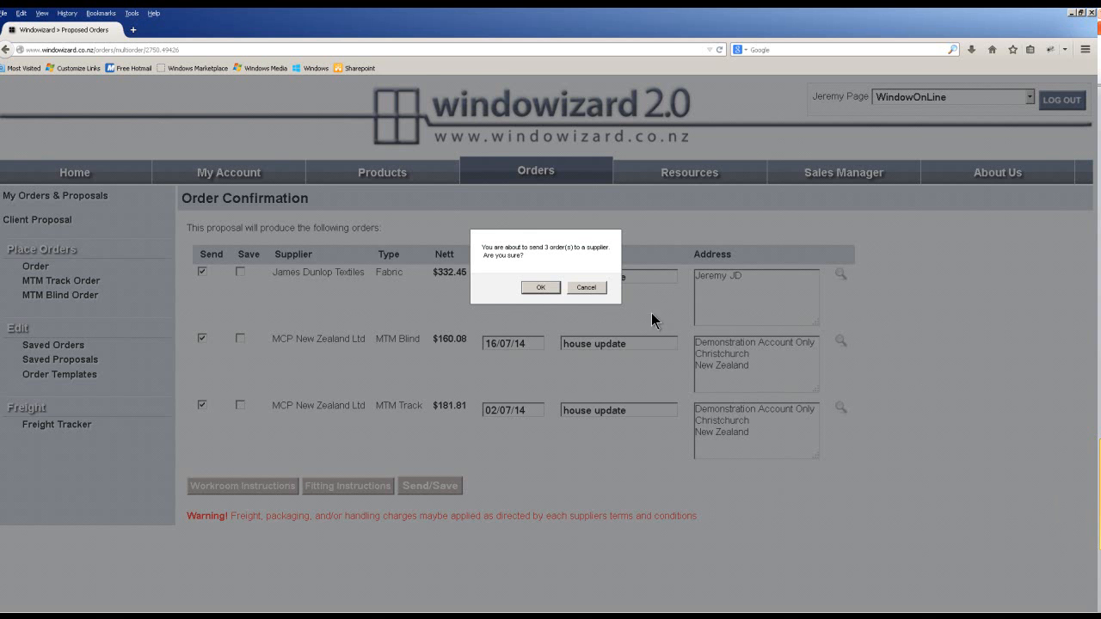
Confirm sending the three 'house update' orders to suppliers and acknowledge the thank-you page.
click(540, 288)
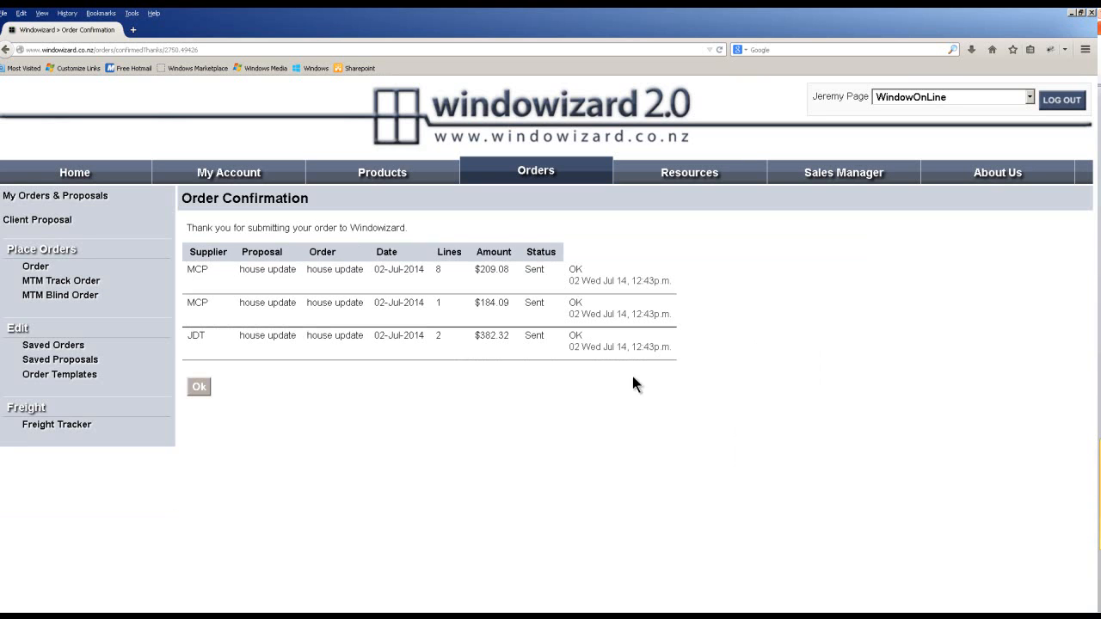
click(198, 387)
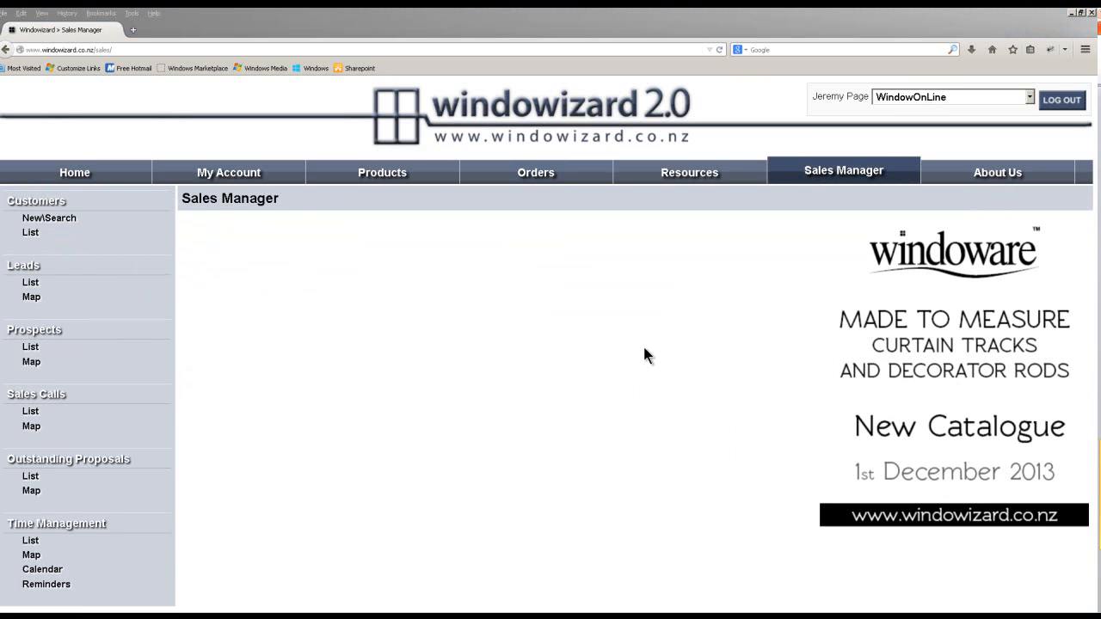
Open the Lead Report through My Account and Sales Manager Reports.
click(255, 179)
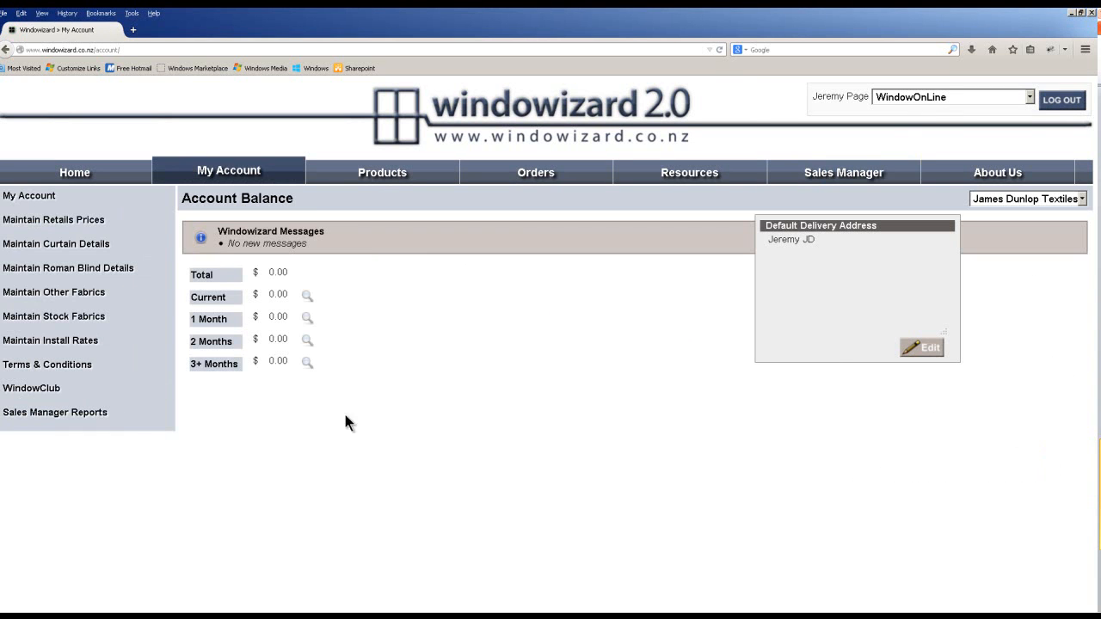
click(49, 413)
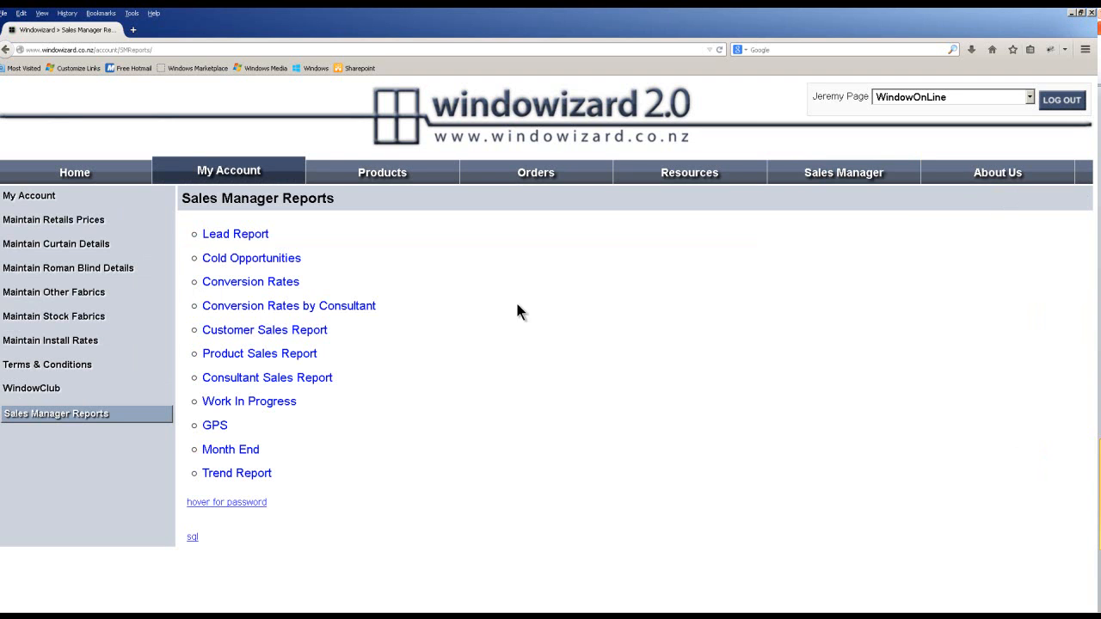
click(219, 237)
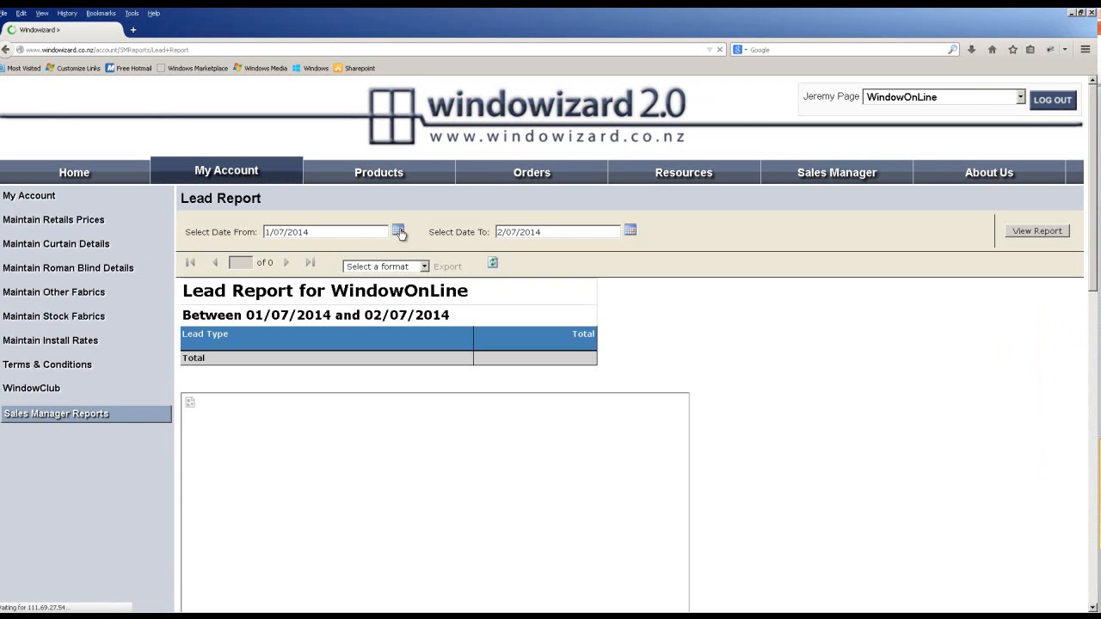
Run the Lead Report from 1 December 2013 to 2 July 2014.
click(398, 231)
click(274, 248)
click(273, 247)
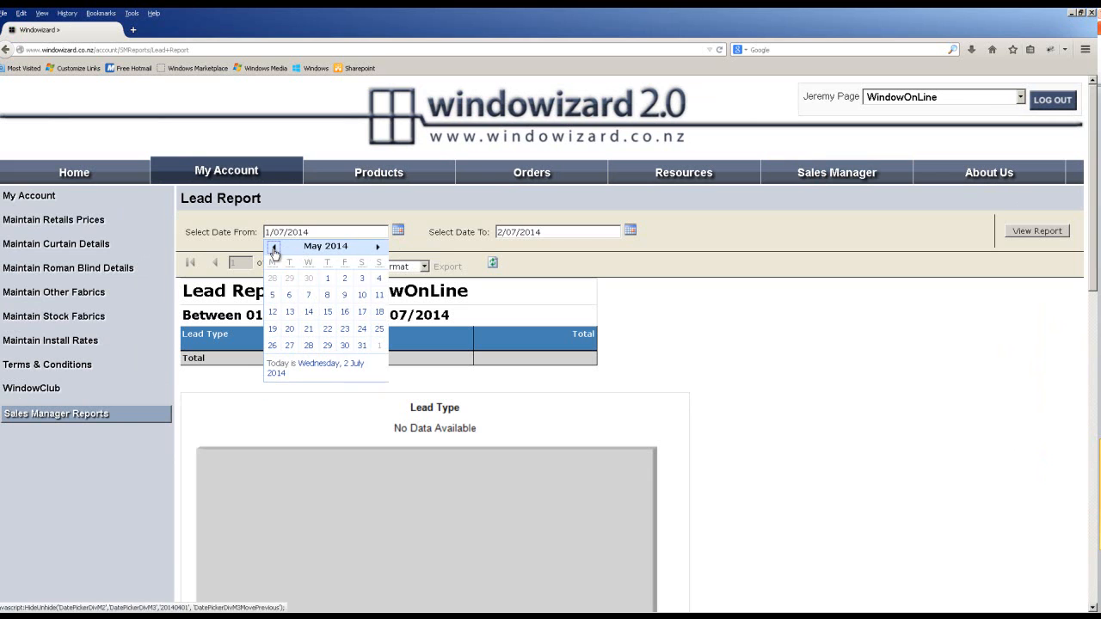
click(272, 248)
click(272, 247)
click(272, 248)
click(273, 248)
click(273, 248)
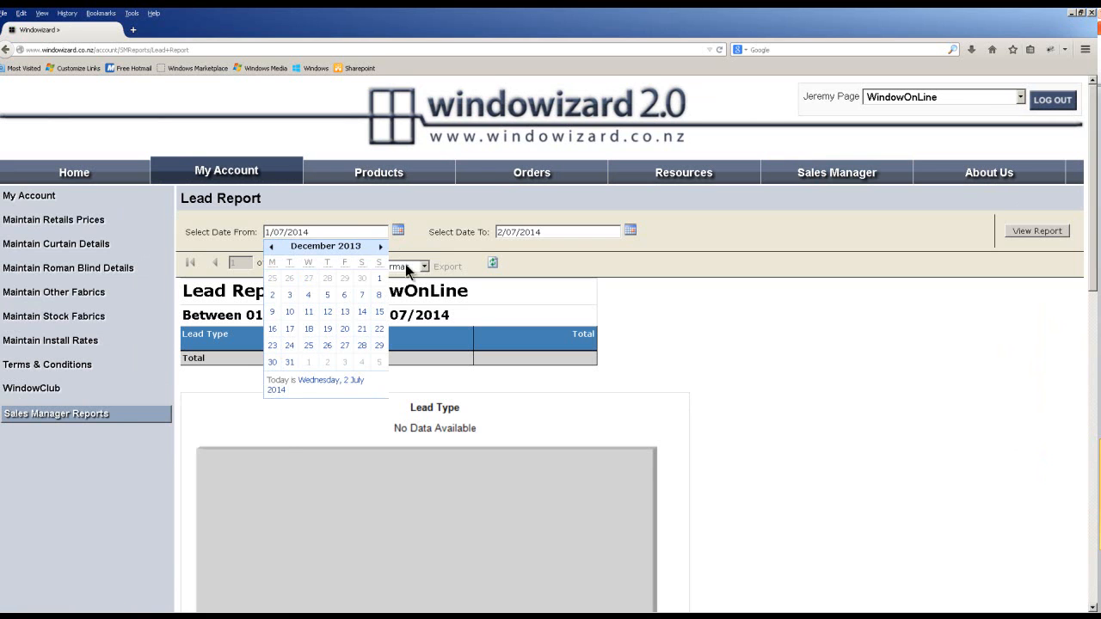
click(379, 279)
click(1032, 232)
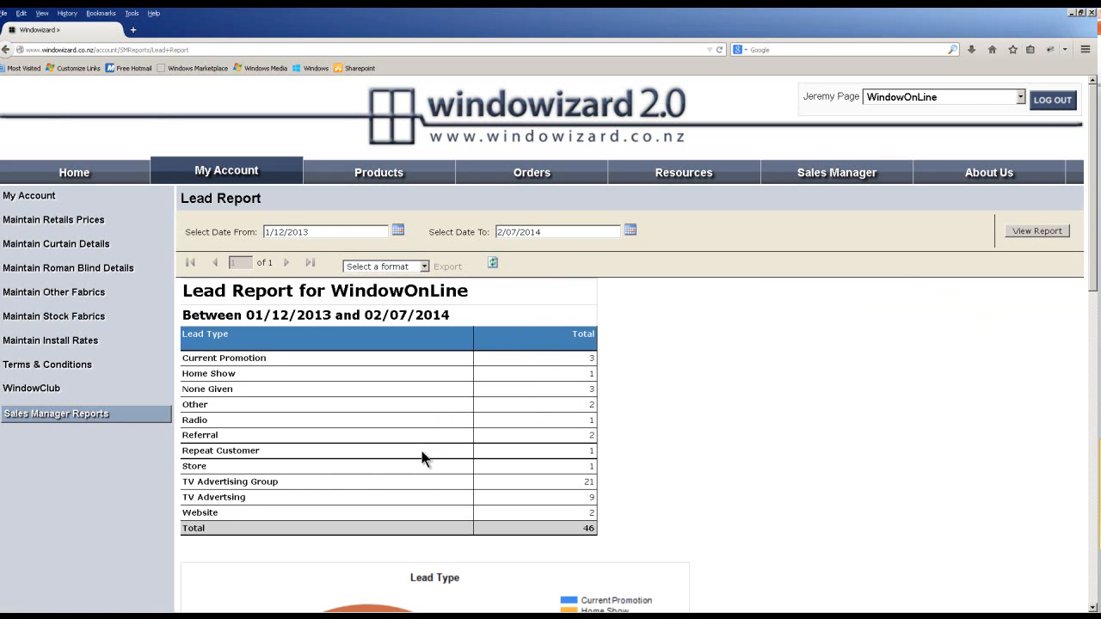
Review the Lead Type pie chart (46 leads, TV Advertising Group 21), then return to the reports list.
scroll(422, 452, down, 3)
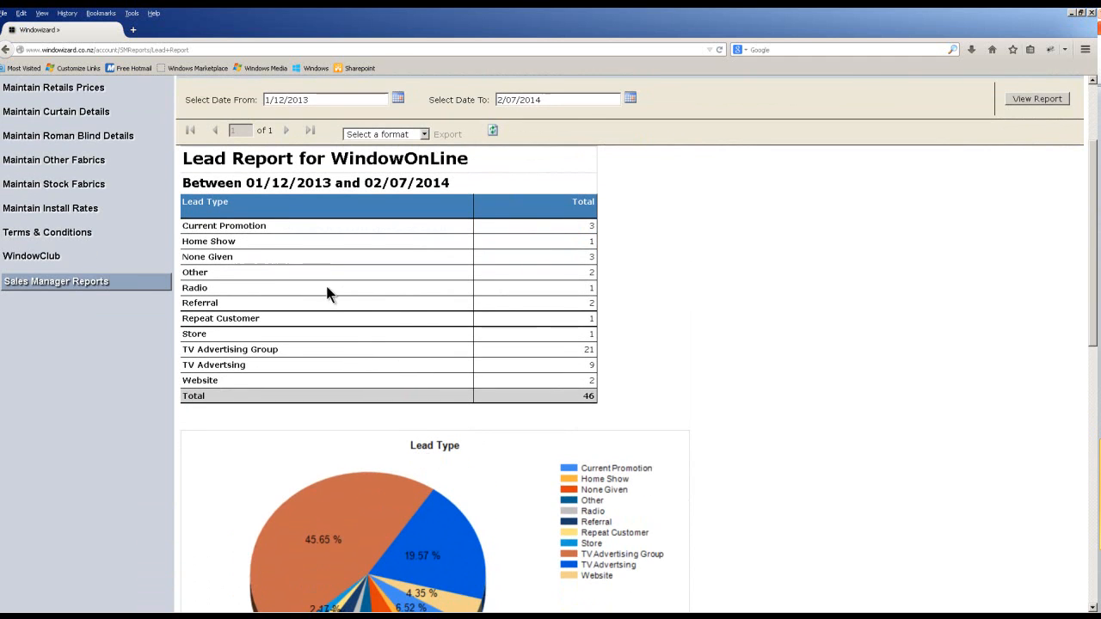
scroll(457, 315, down, 2)
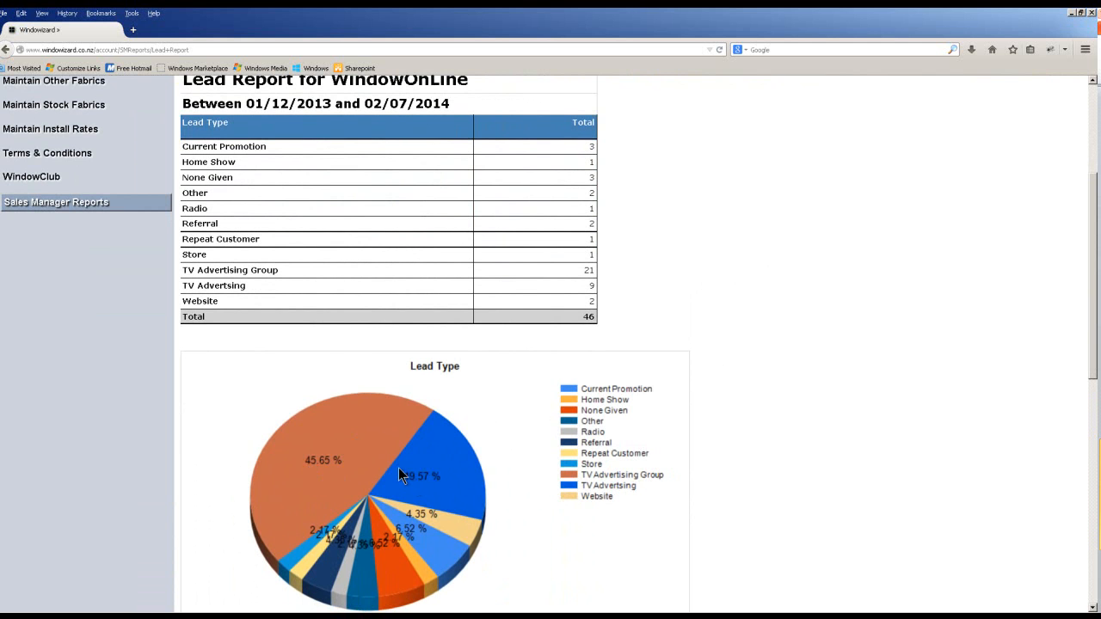
scroll(398, 467, up, 3)
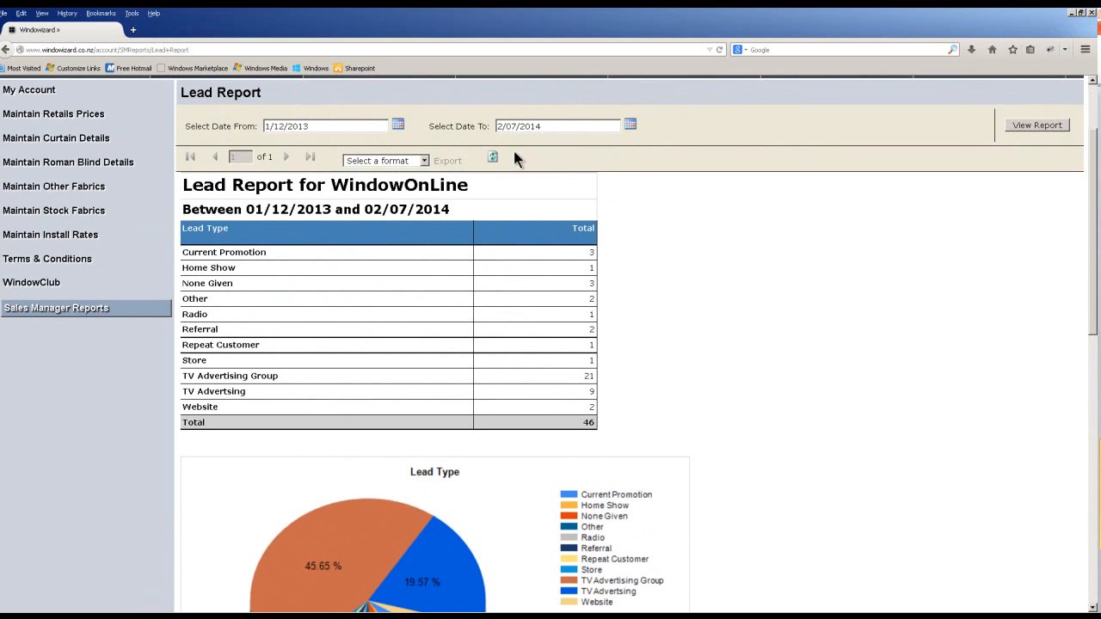
click(69, 314)
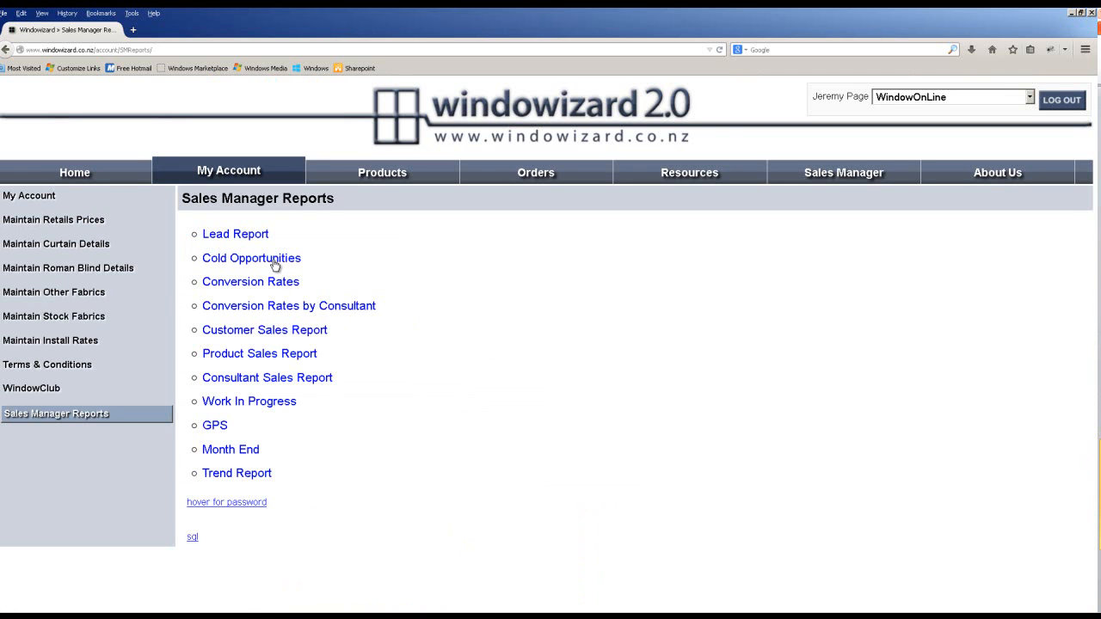
Open the Cold Opportunities report and run it from 1 January 2014 to 2 July 2014.
click(291, 258)
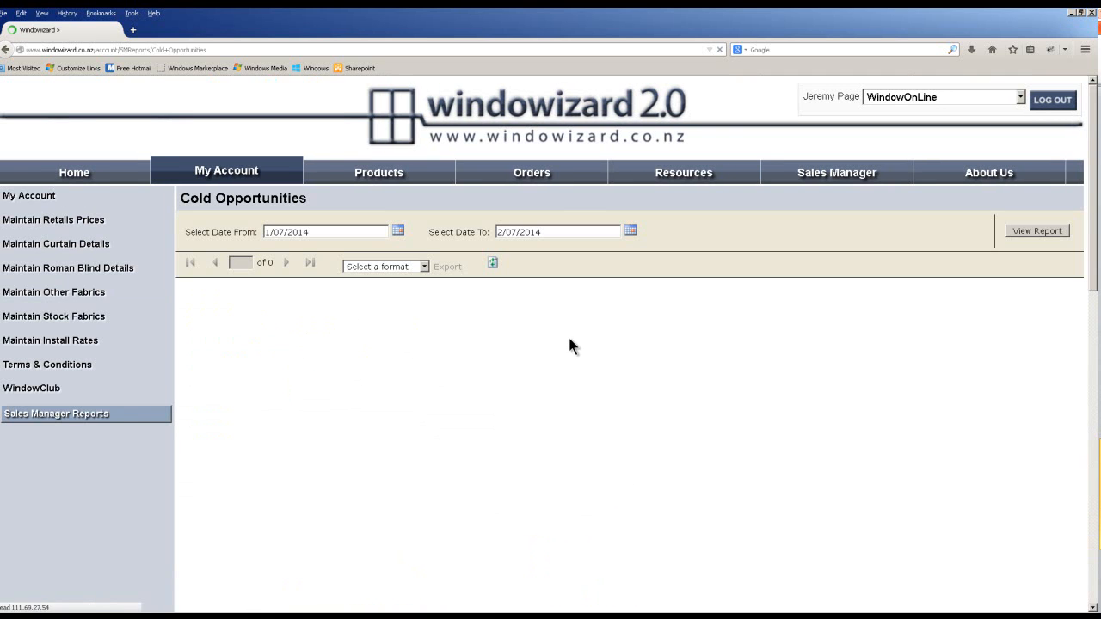
click(397, 230)
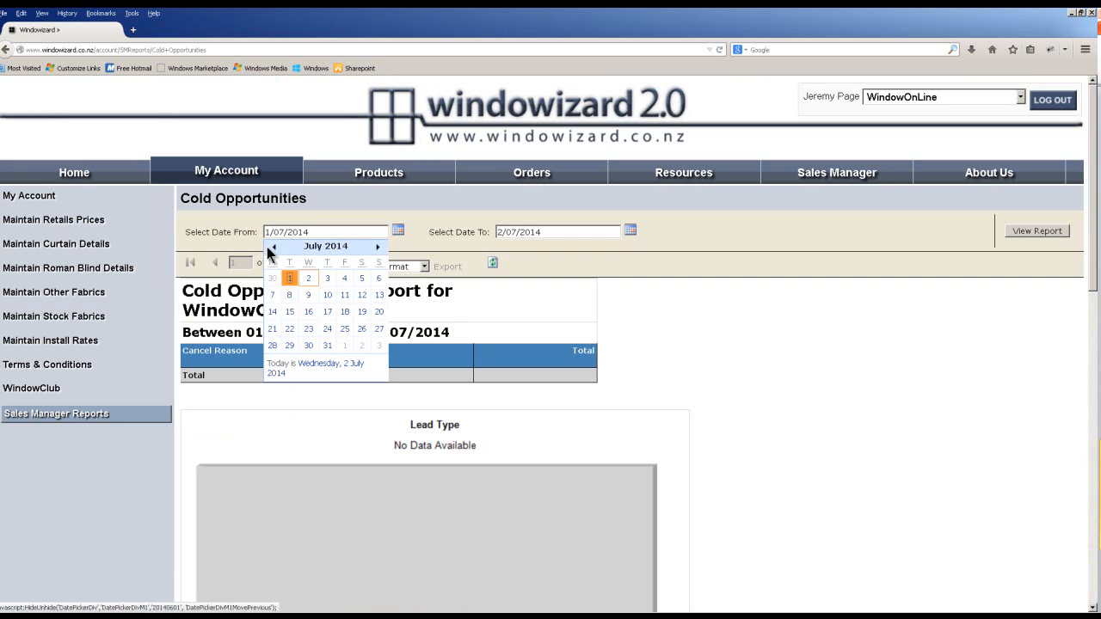
click(274, 248)
click(274, 248)
click(274, 247)
click(275, 248)
click(274, 248)
click(274, 247)
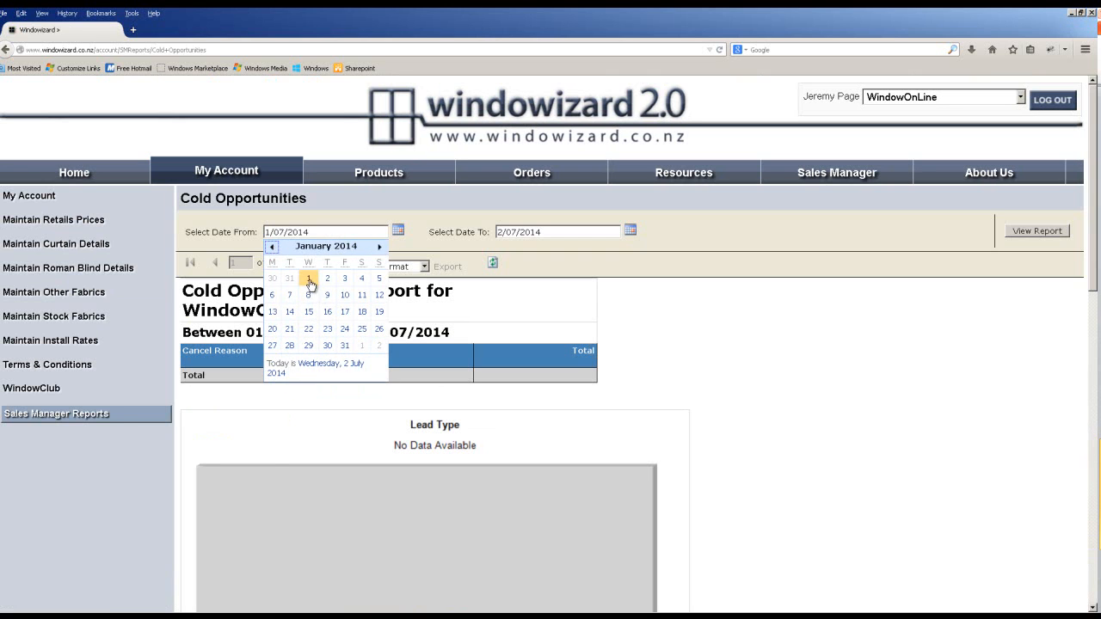
click(309, 278)
click(1036, 231)
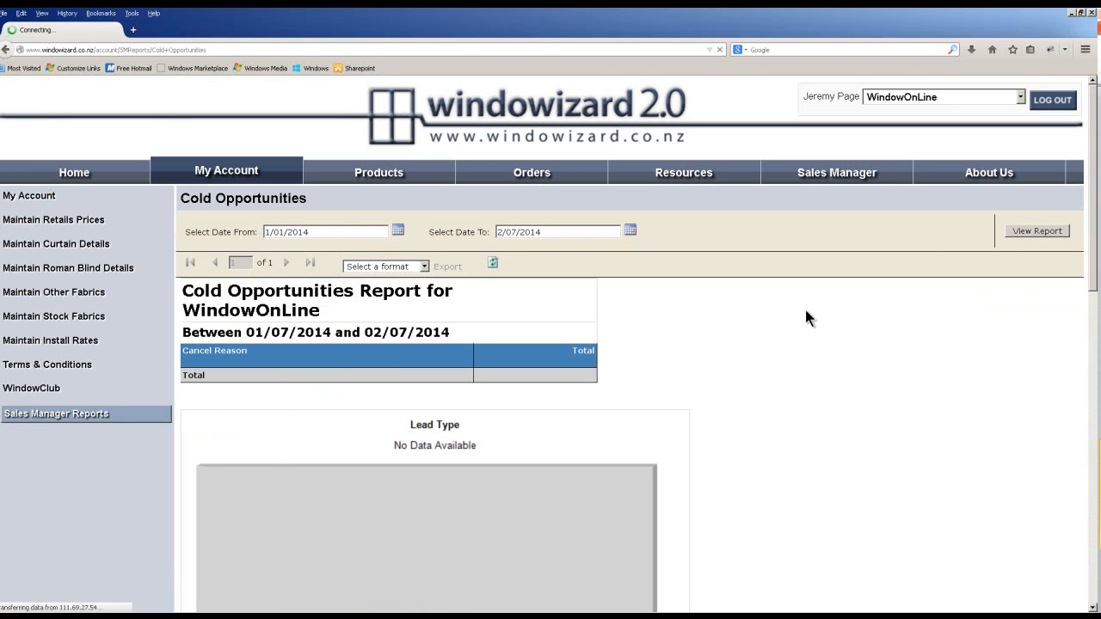
Review the 5 cancellations, then return to the Sales Manager reports list.
scroll(673, 462, down, 2)
scroll(676, 474, down, 1)
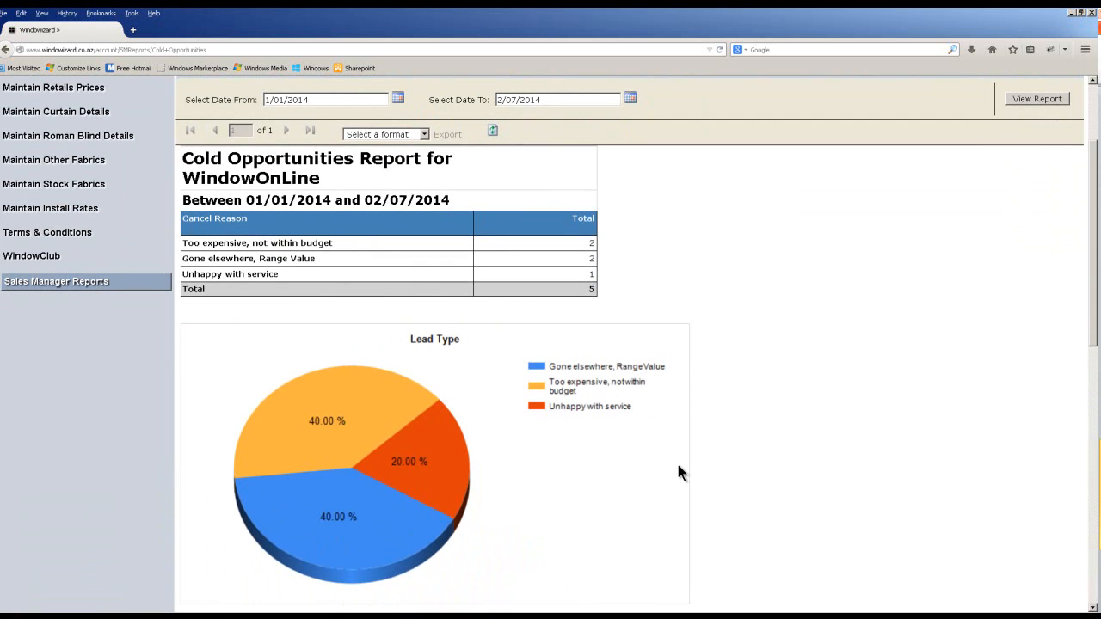
scroll(678, 472, up, 2)
click(44, 356)
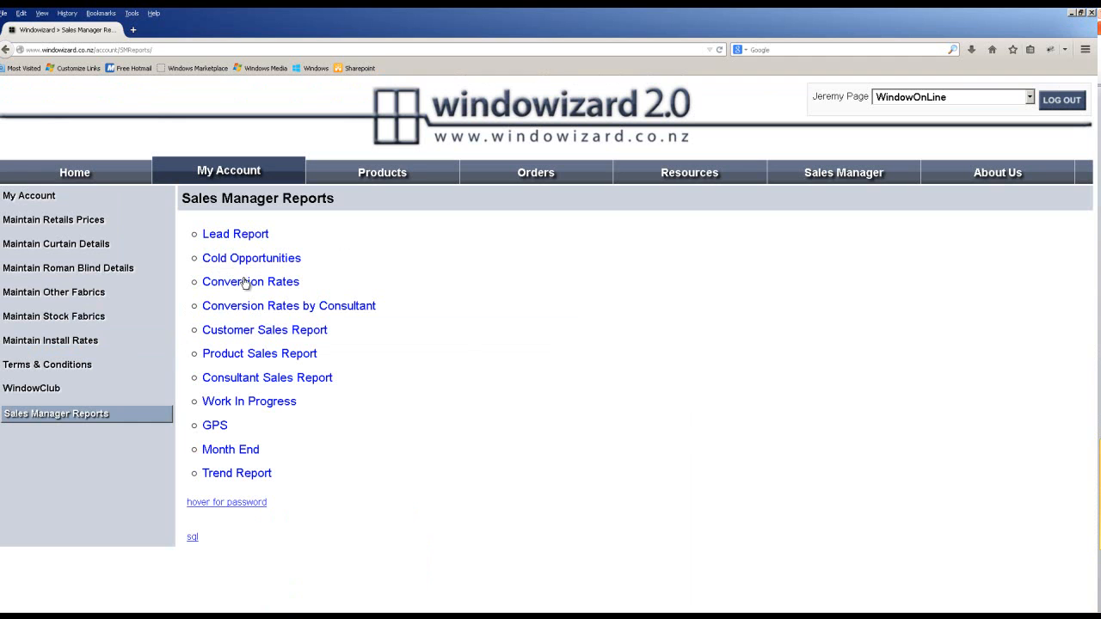
Open the Conversion Rates report and run it from 1 January 2014.
click(246, 285)
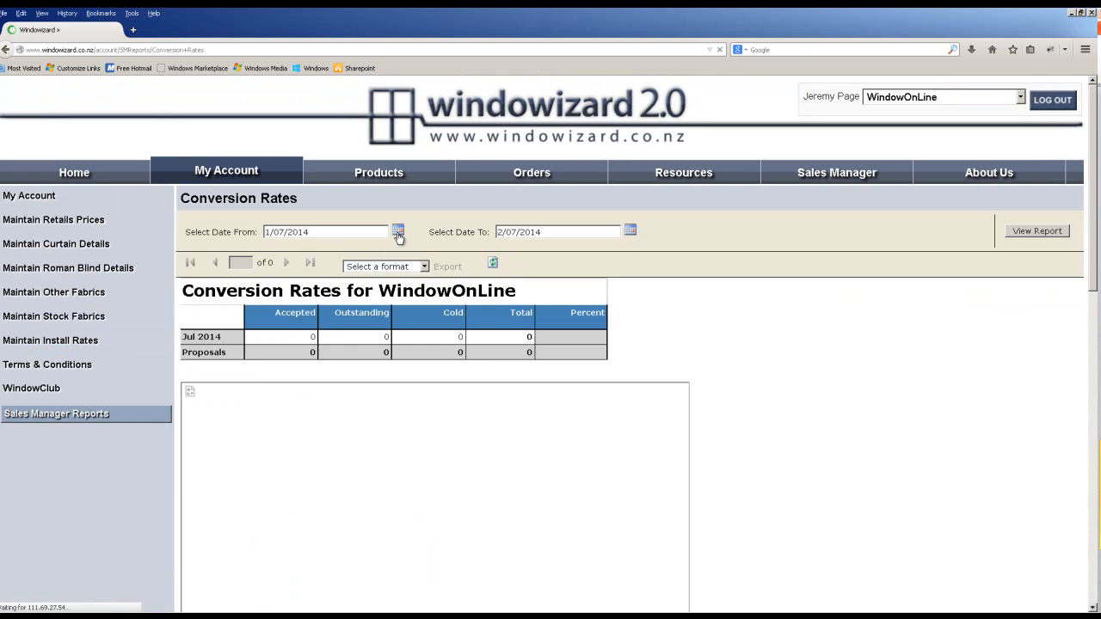
click(397, 230)
click(273, 247)
click(273, 247)
click(273, 248)
click(273, 248)
click(272, 247)
click(272, 247)
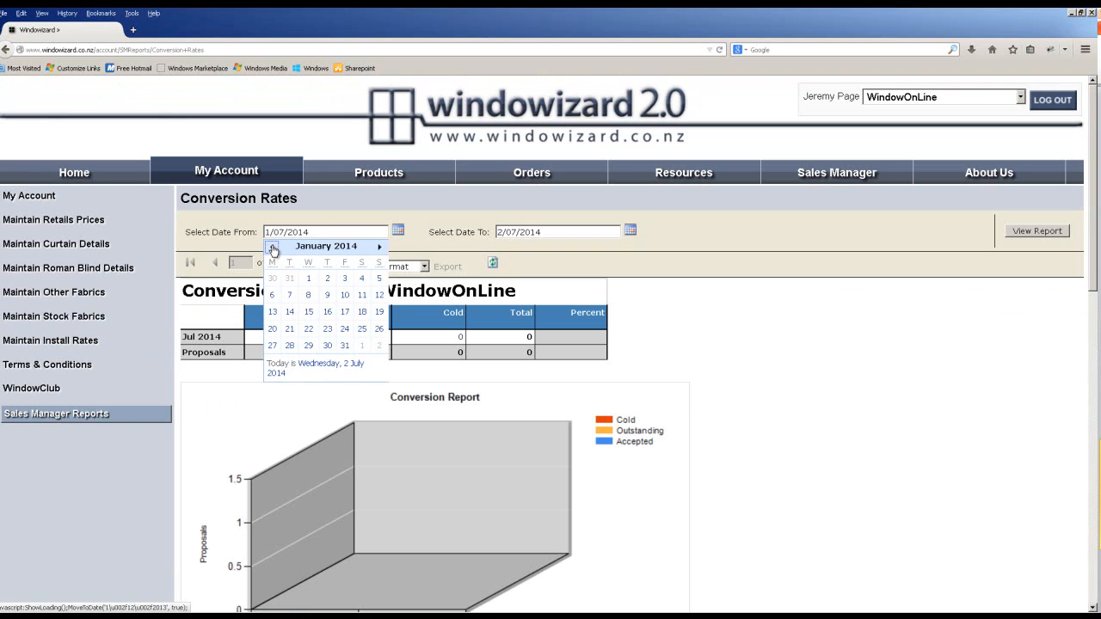
click(308, 279)
click(1022, 231)
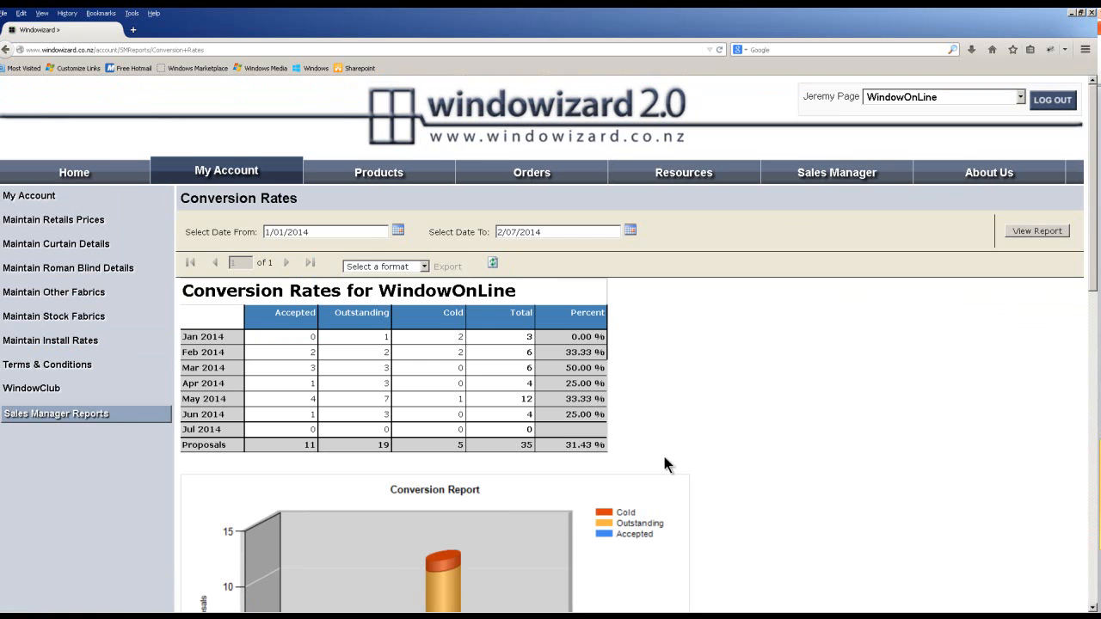
Review the monthly conversion table and chart, then return to the reports list.
scroll(664, 465, down, 1)
scroll(646, 458, down, 3)
scroll(646, 458, up, 1)
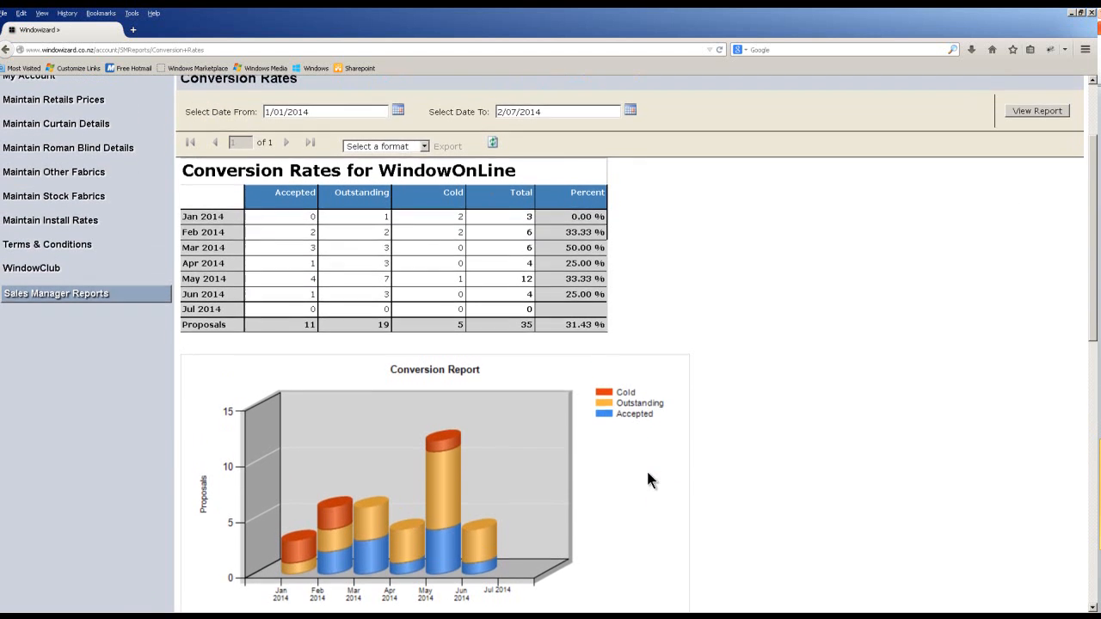
click(90, 301)
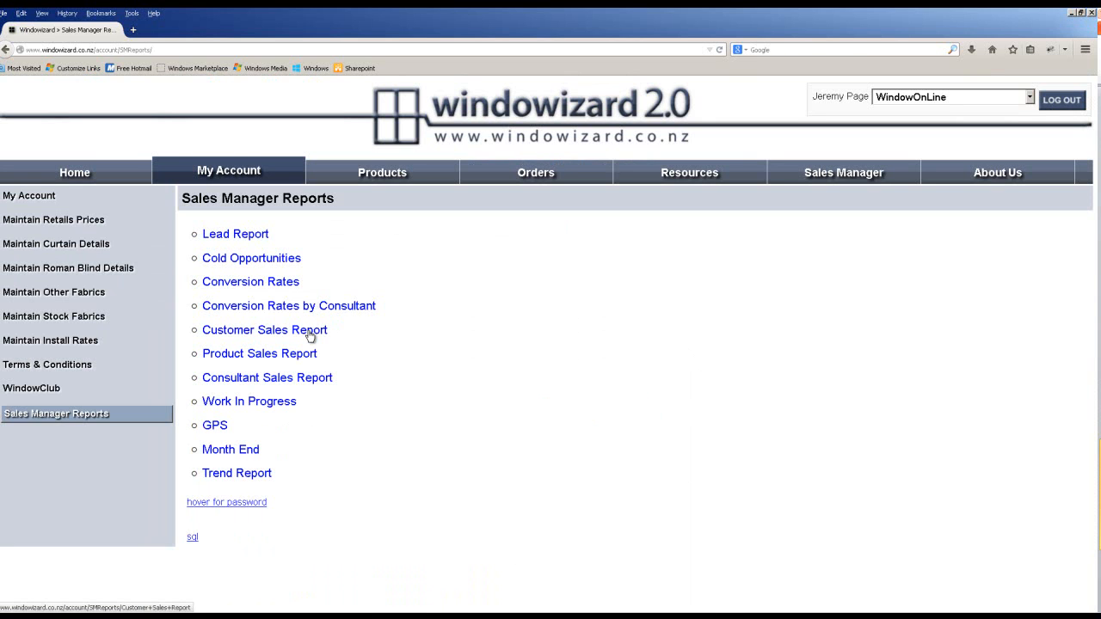
Open the Work In Progress report and inspect the Calls and Leads entries.
click(263, 407)
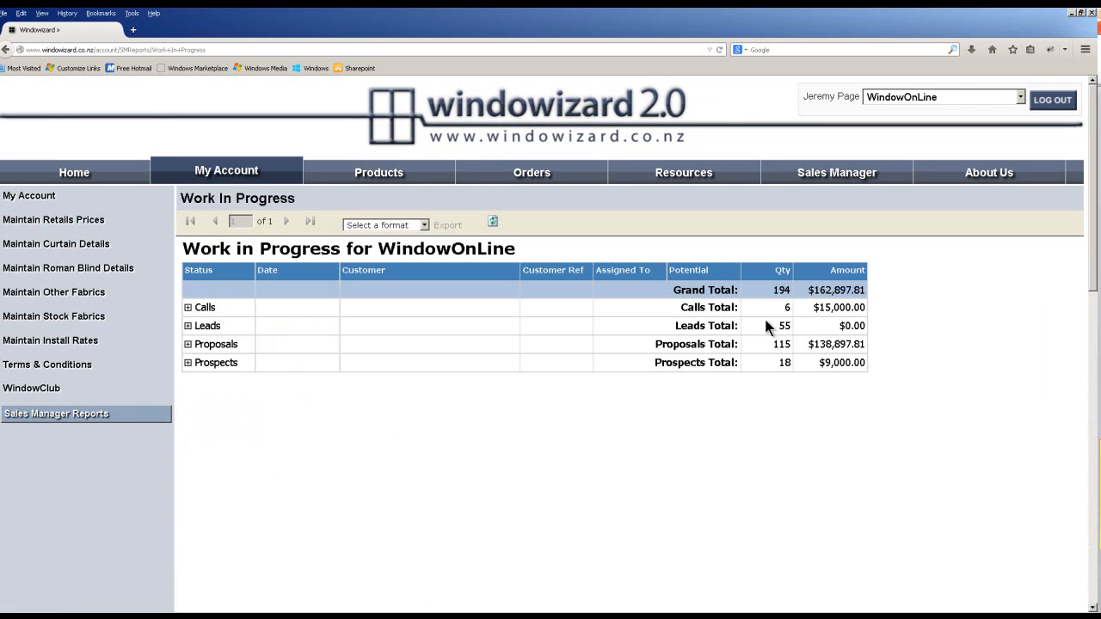
click(187, 307)
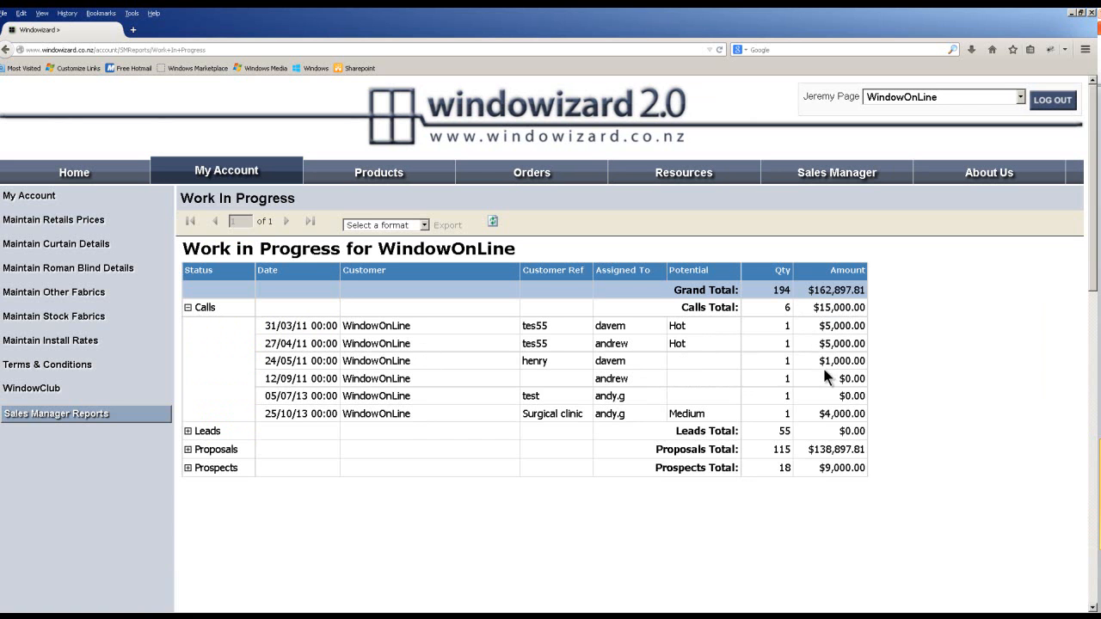
click(187, 431)
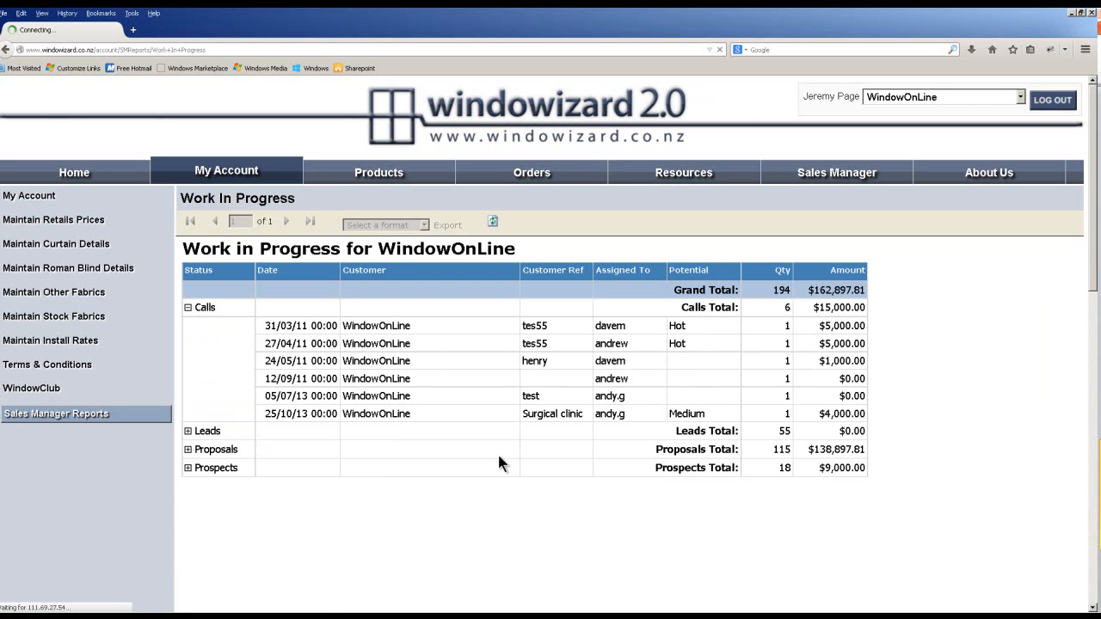
scroll(499, 463, down, 6)
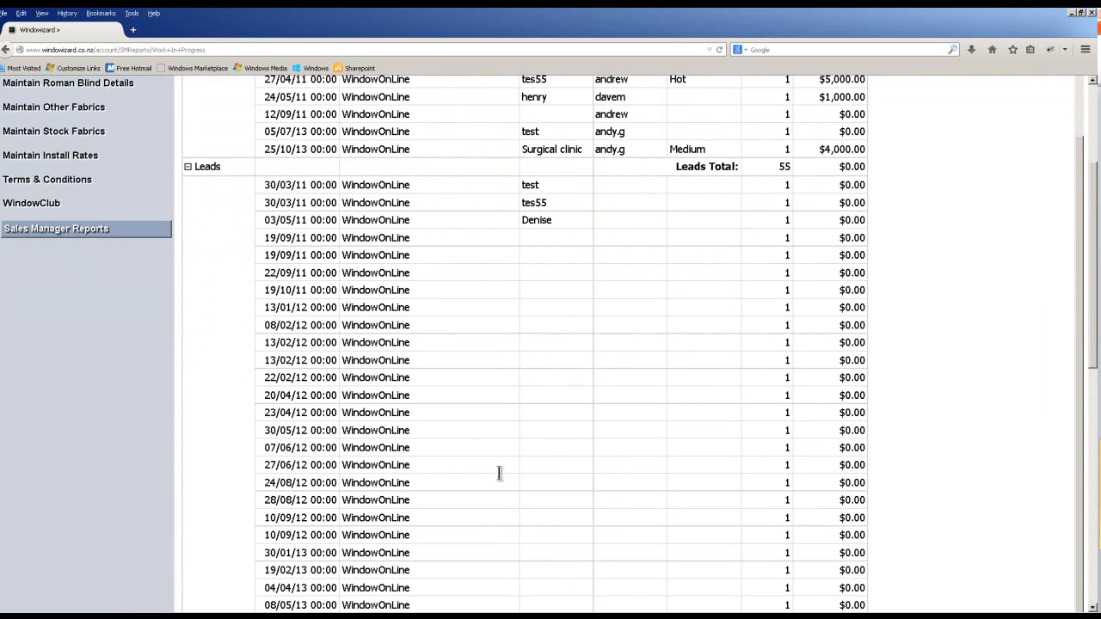
click(188, 167)
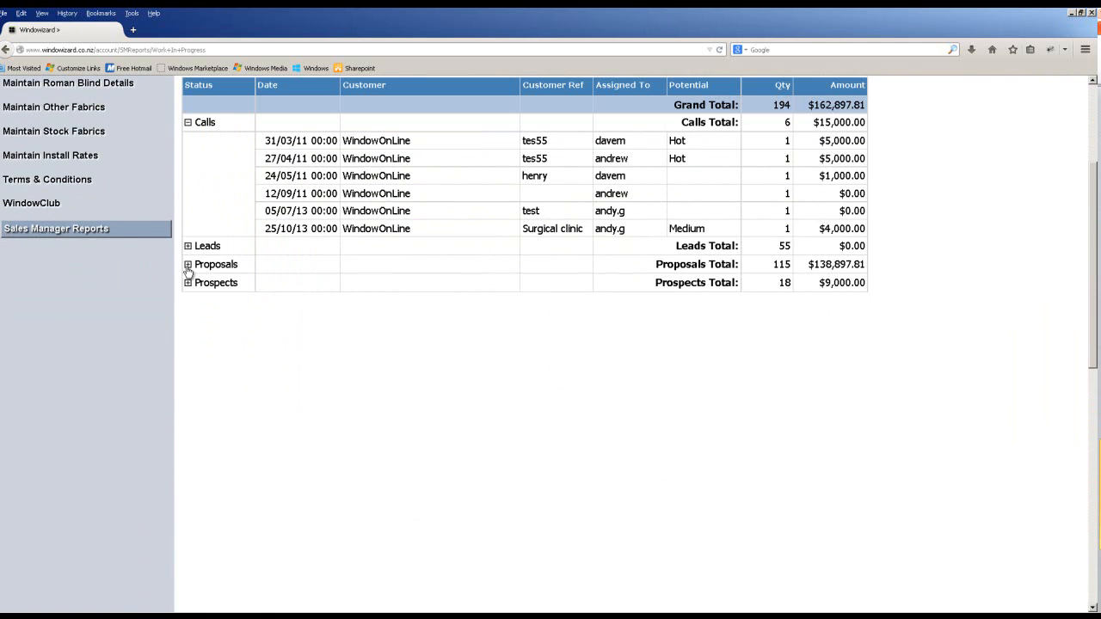
Inspect the Proposals entries, then return to the Sales Manager reports list.
click(187, 266)
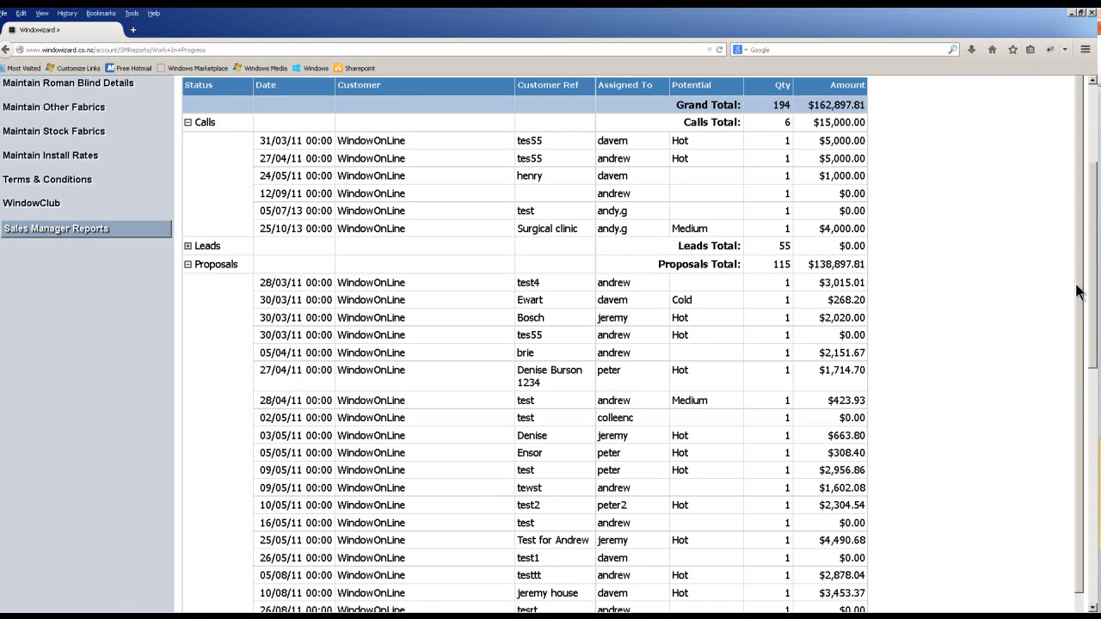
scroll(1076, 344, down, 6)
scroll(1072, 460, up, 4)
click(189, 178)
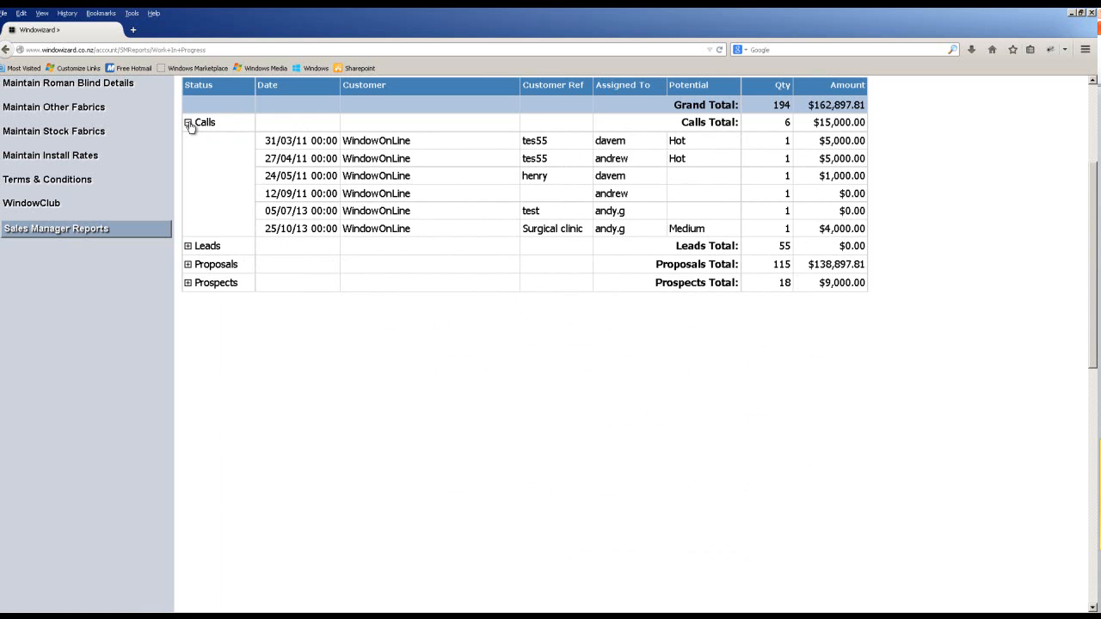
click(34, 236)
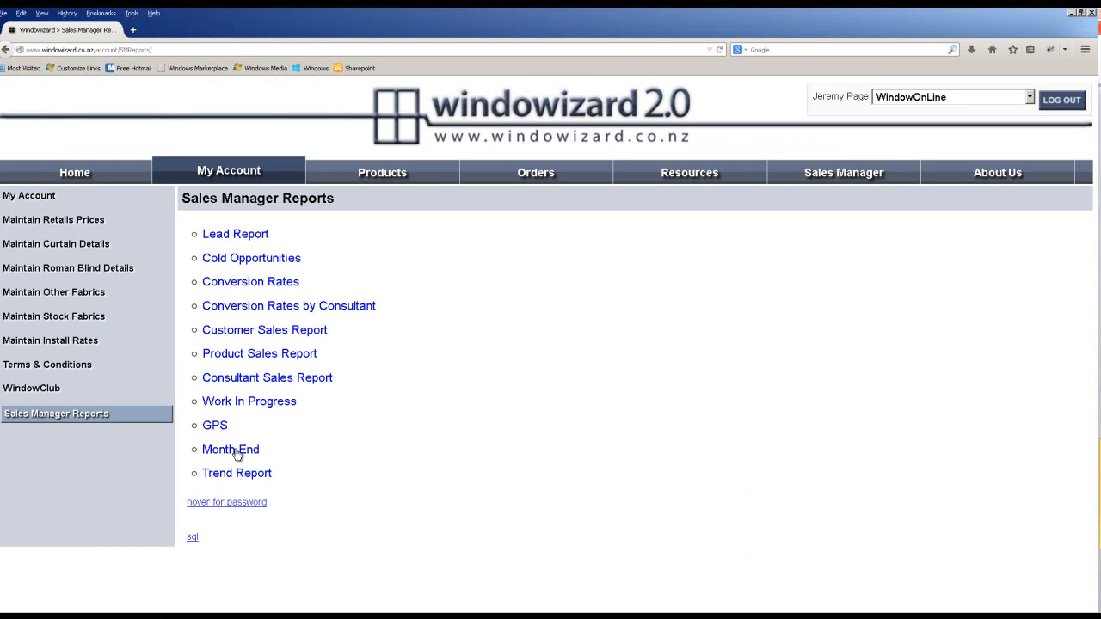
Glance at the Month End report, then open the Trend Report.
click(235, 450)
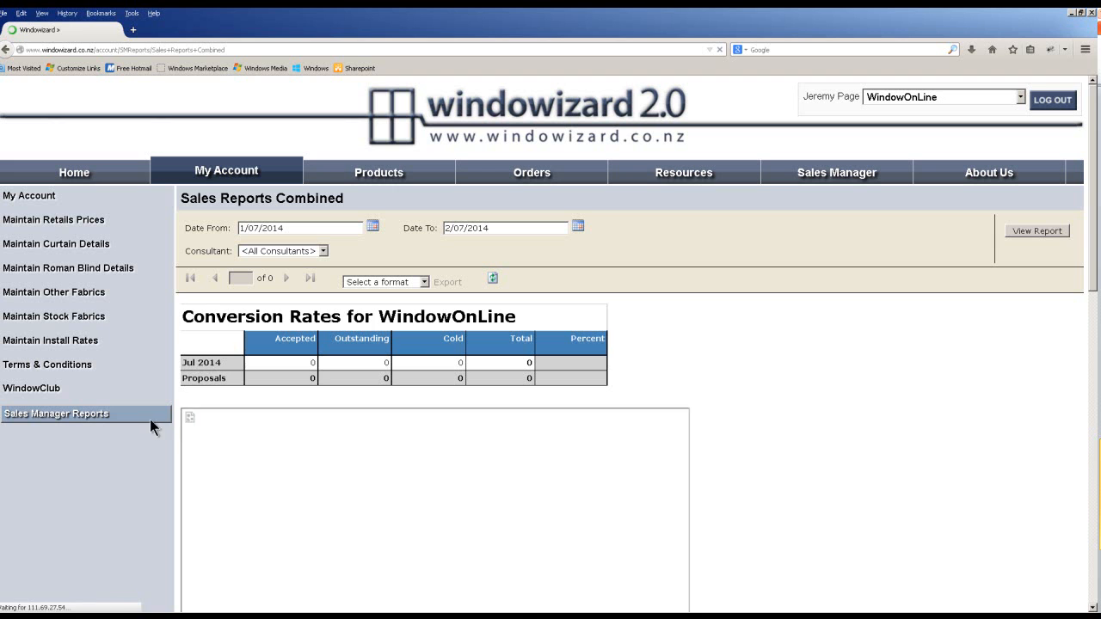
click(82, 419)
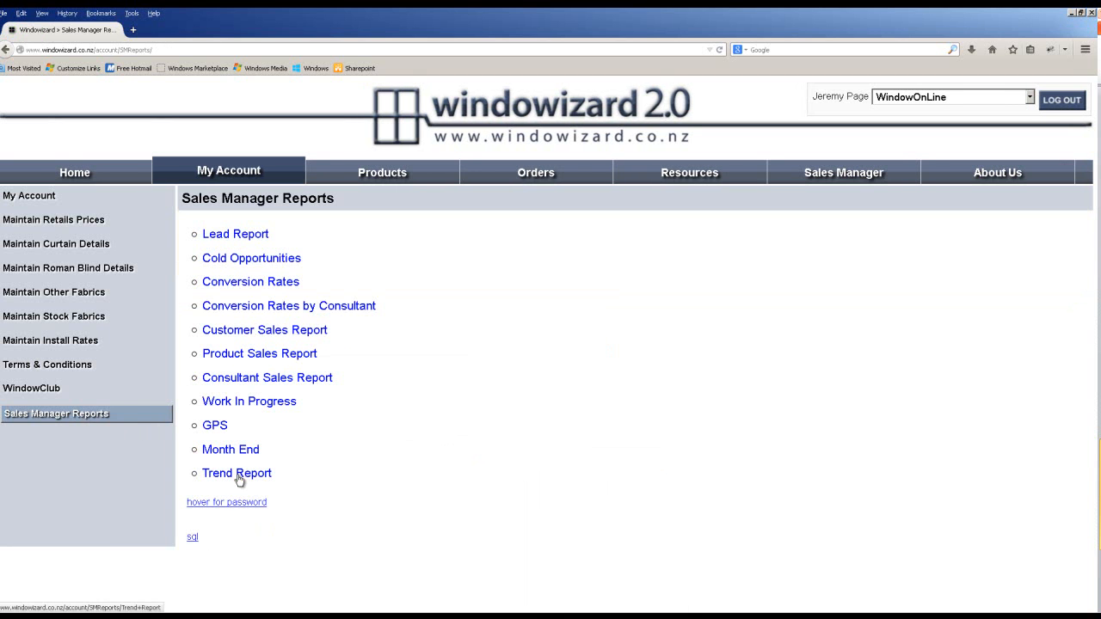
click(238, 475)
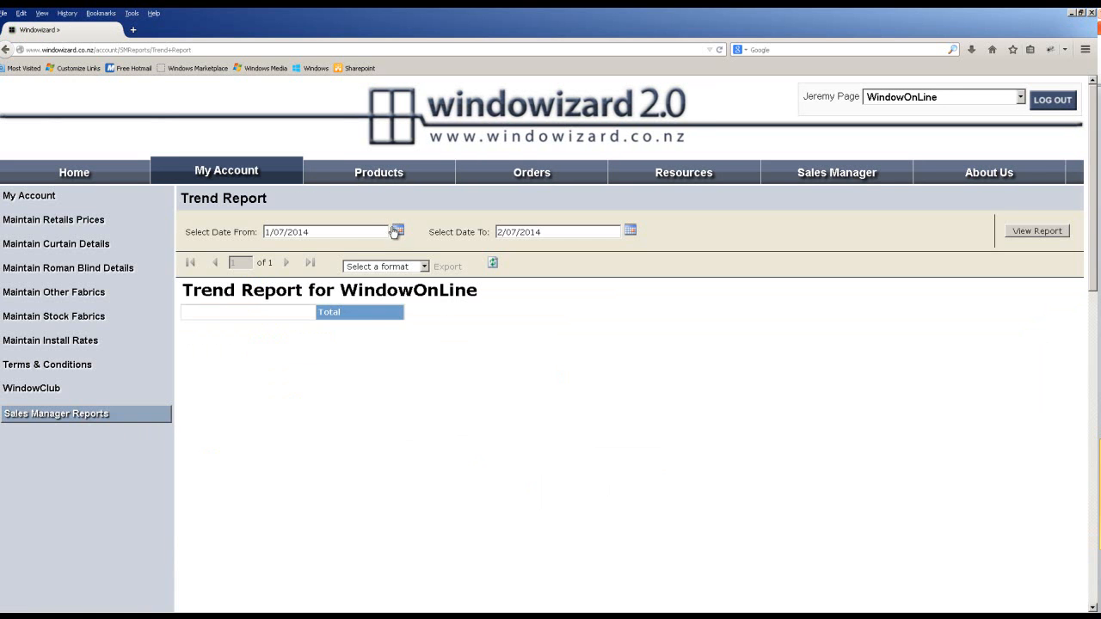
Run the Trend Report from 1 December 2013 to 2 July 2014.
click(397, 231)
click(273, 246)
click(273, 247)
click(273, 247)
click(274, 247)
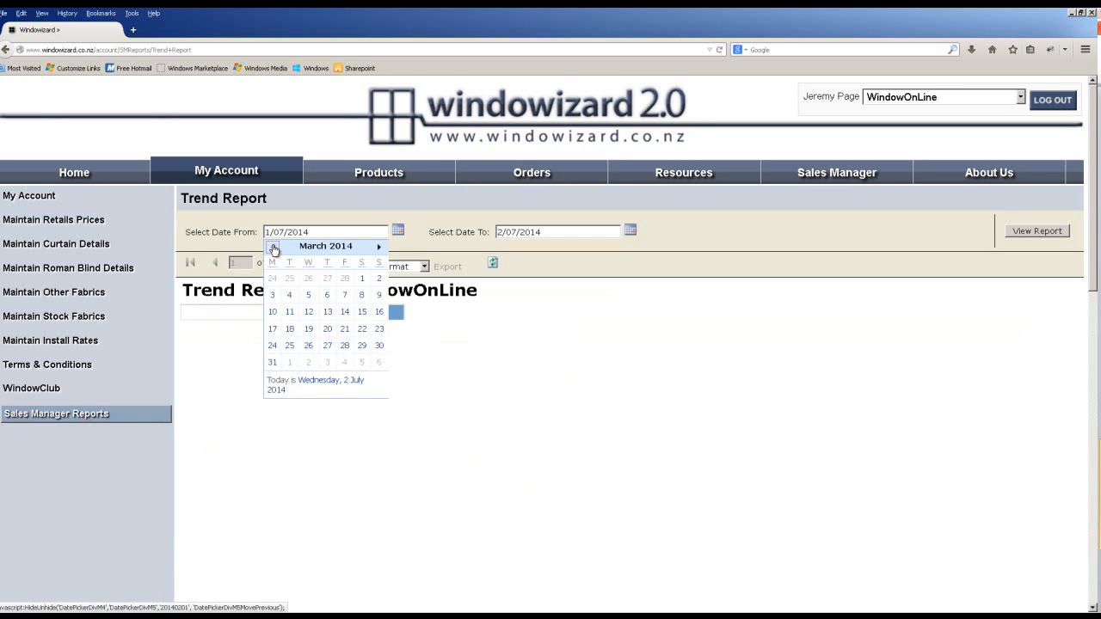
click(273, 247)
click(273, 247)
click(273, 247)
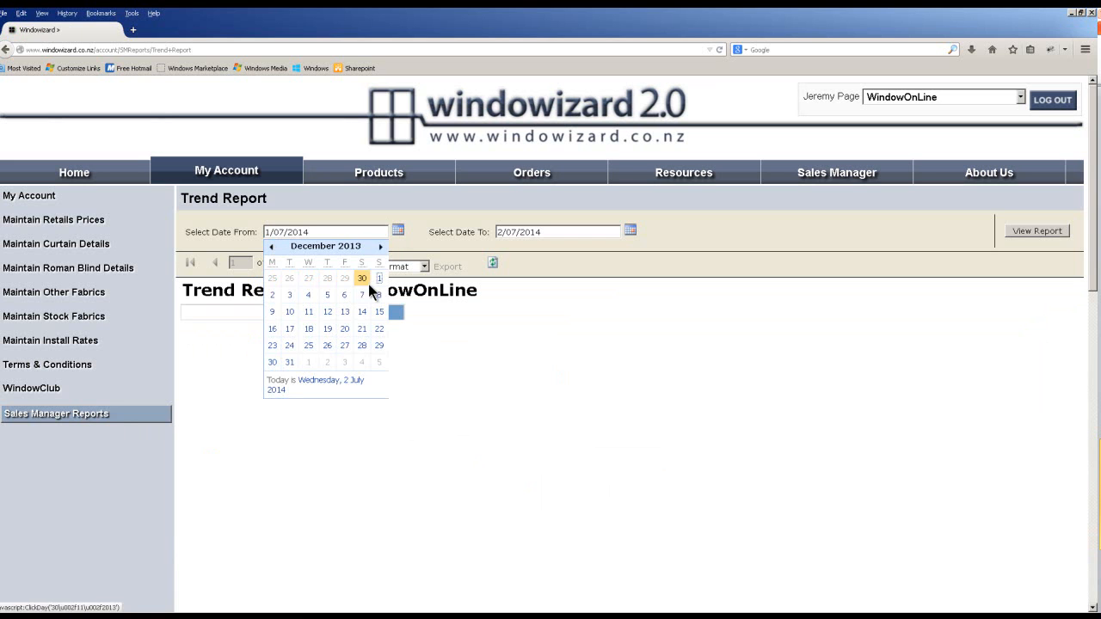
click(379, 280)
click(1033, 235)
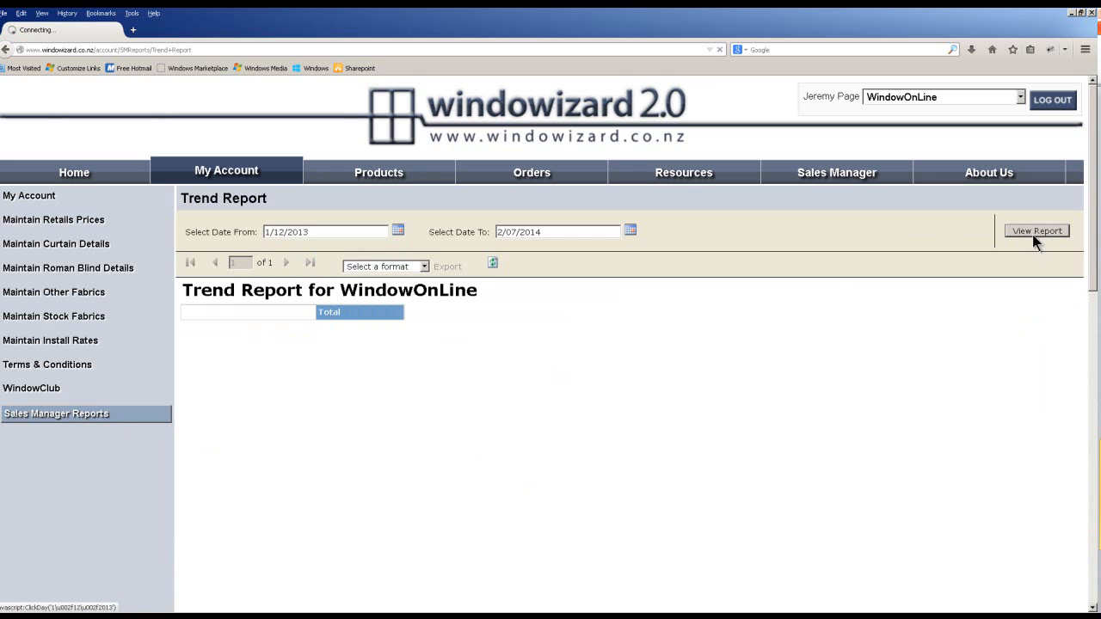